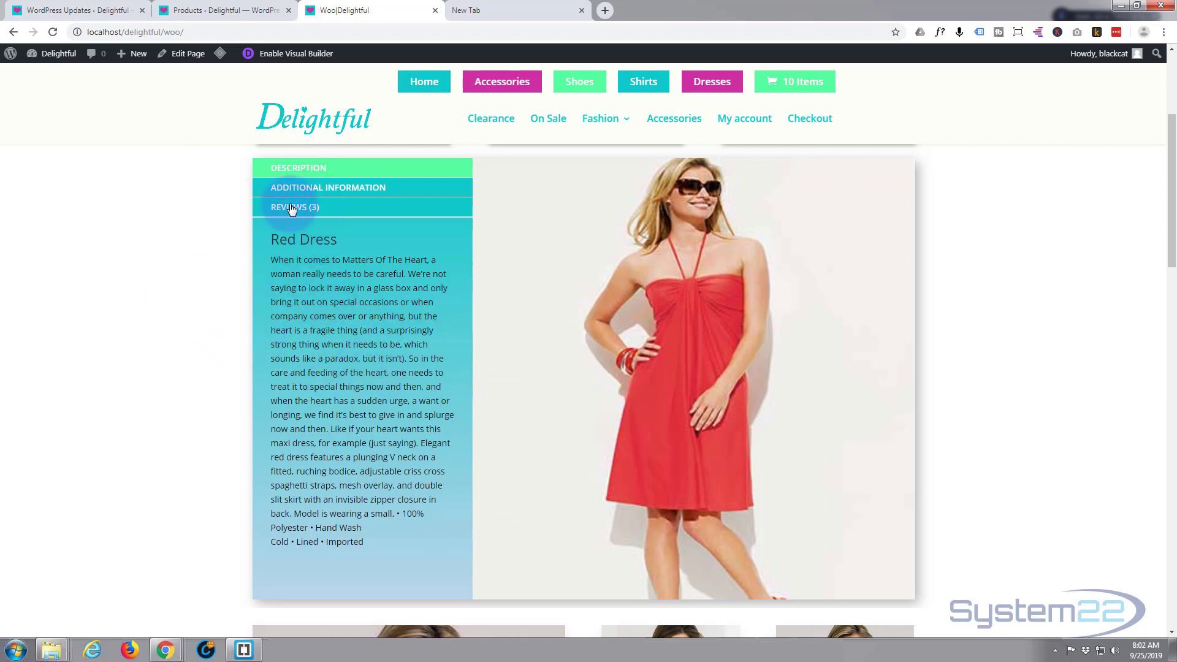
Step: Review the Red Dress product's Additional Information and Reviews sections, and return to its Description
left_click(318, 194)
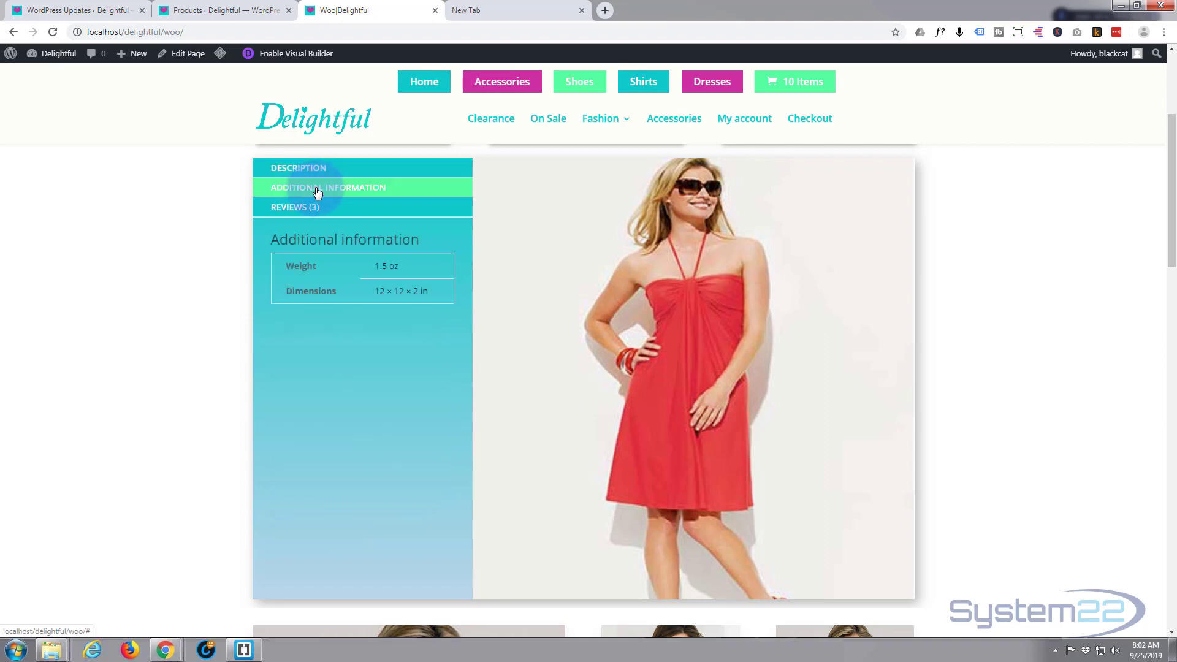
left_click(329, 210)
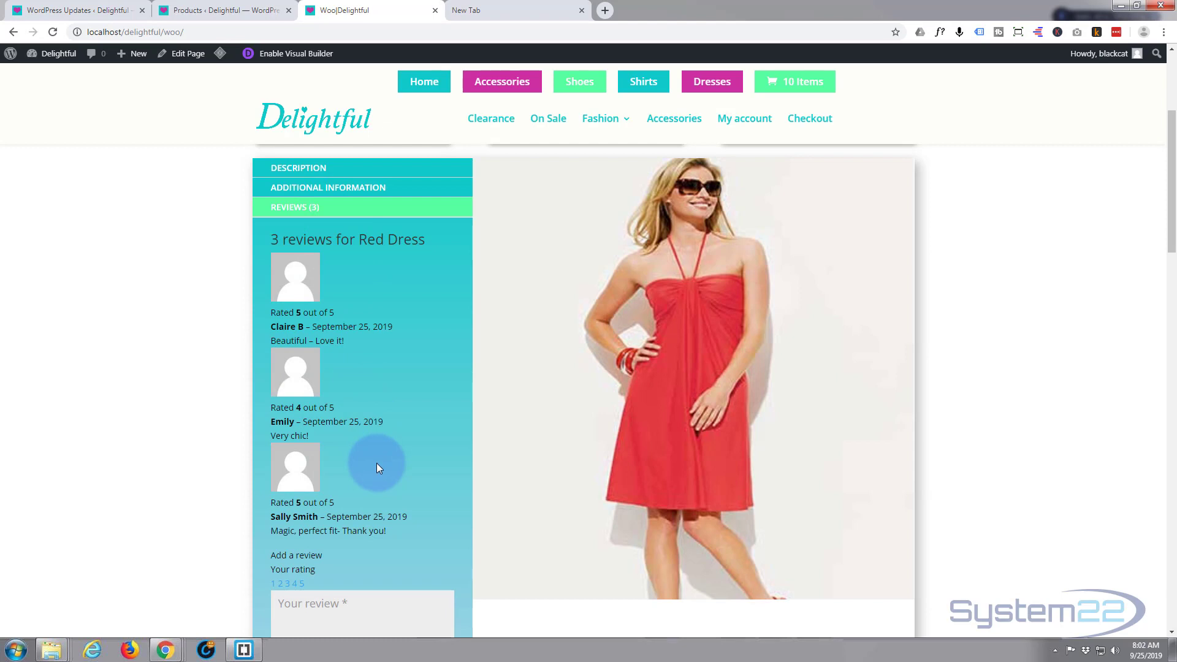
left_click(350, 171)
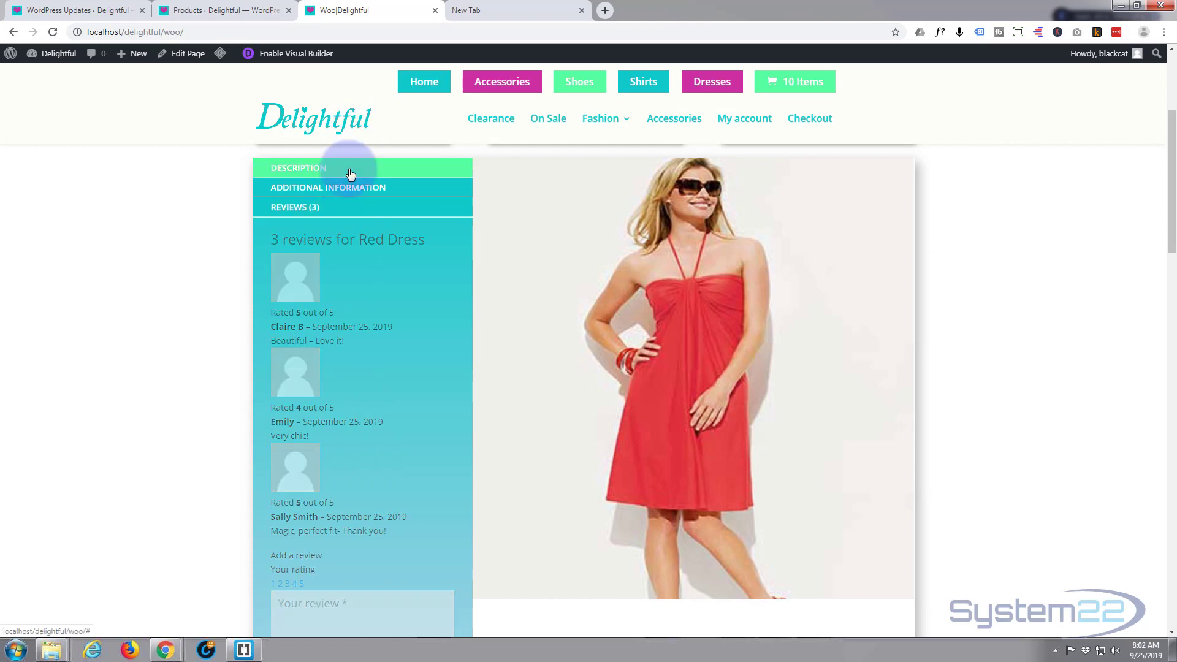
left_click(169, 239)
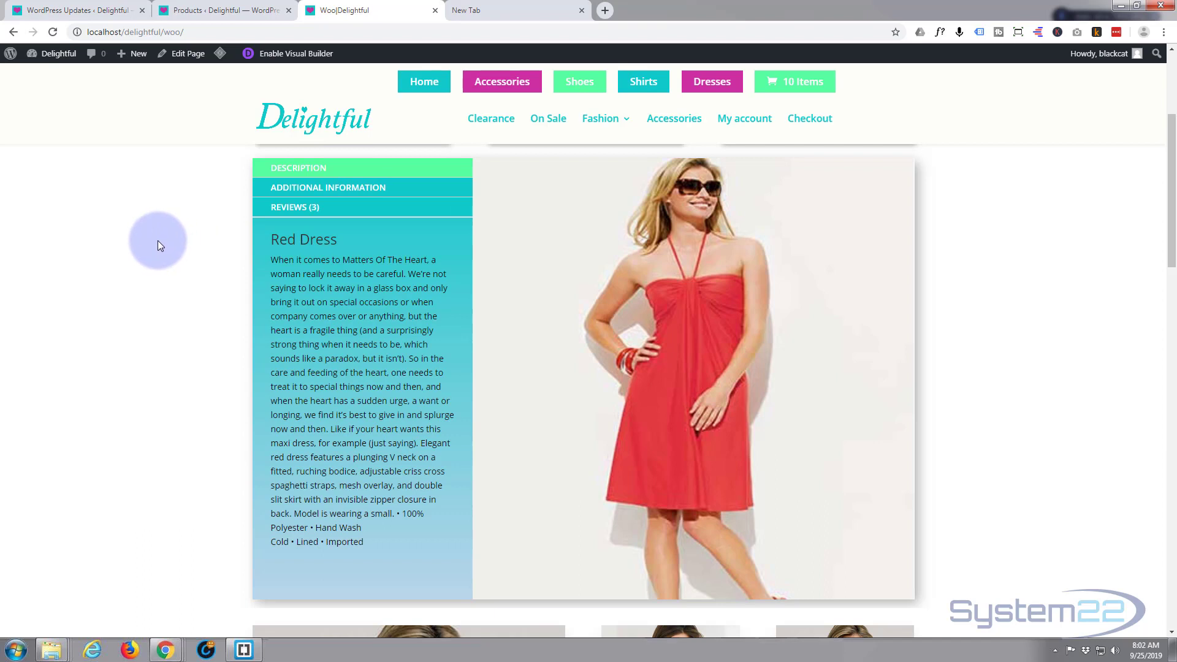
Step: Enable the Visual Builder and insert a row with one-third and two-thirds columns below the Red Dress row, without adding a module
left_click(282, 55)
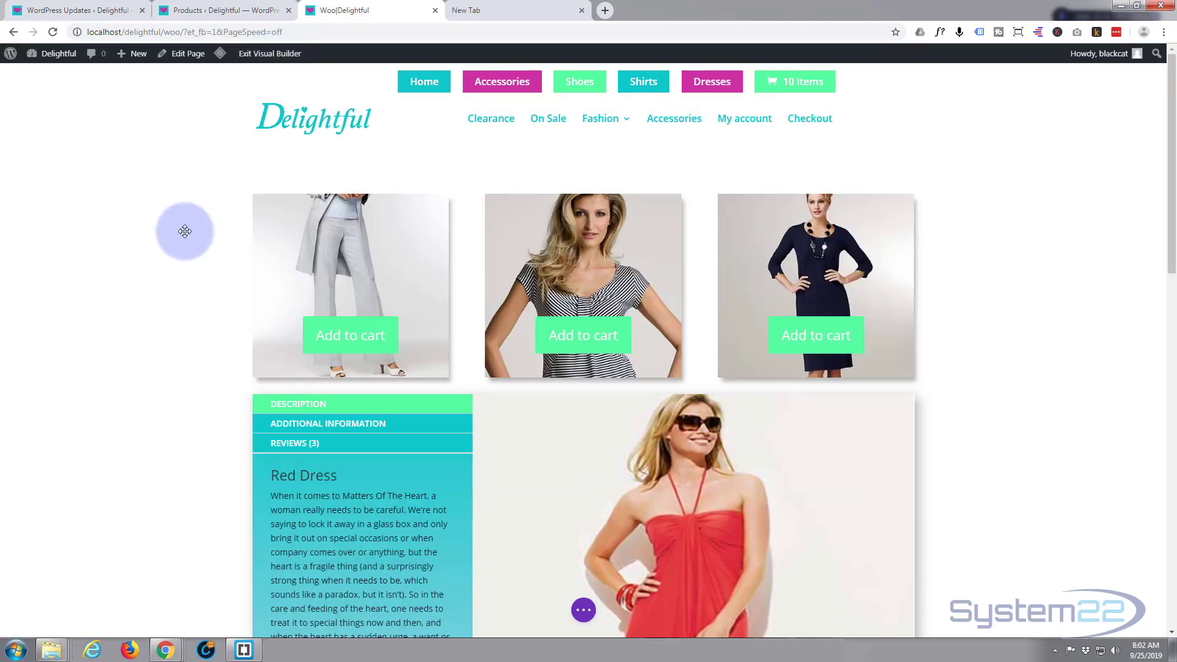
scroll(192, 224, "down", 3)
scroll(192, 223, "down", 2)
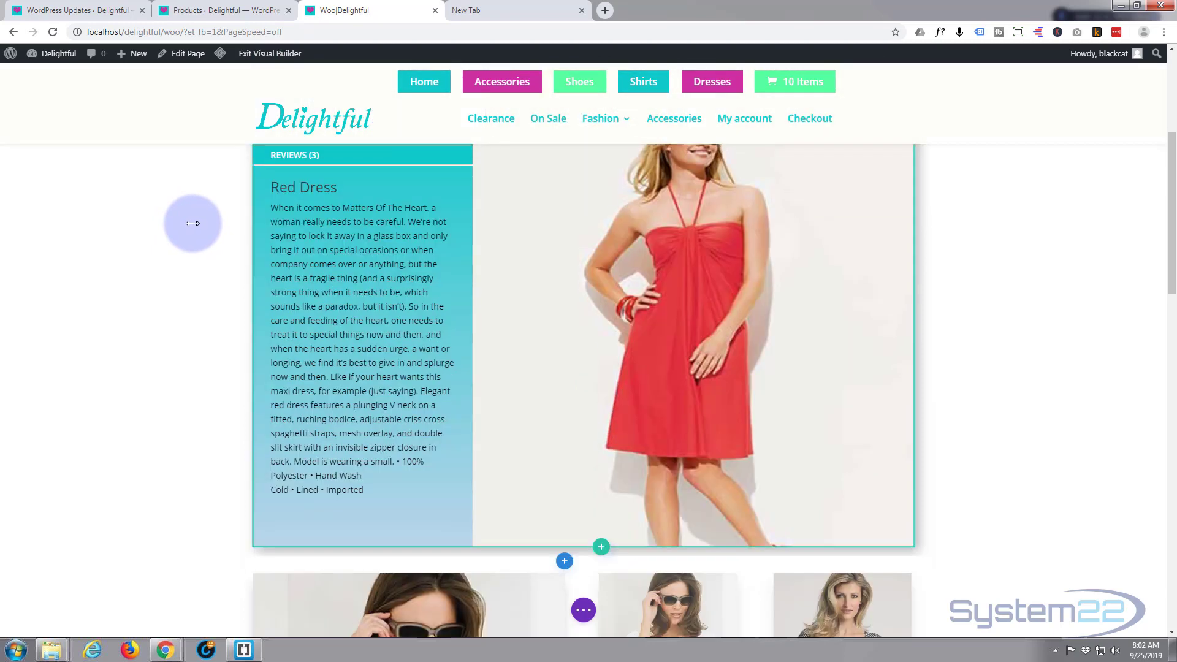
scroll(194, 223, "down", 2)
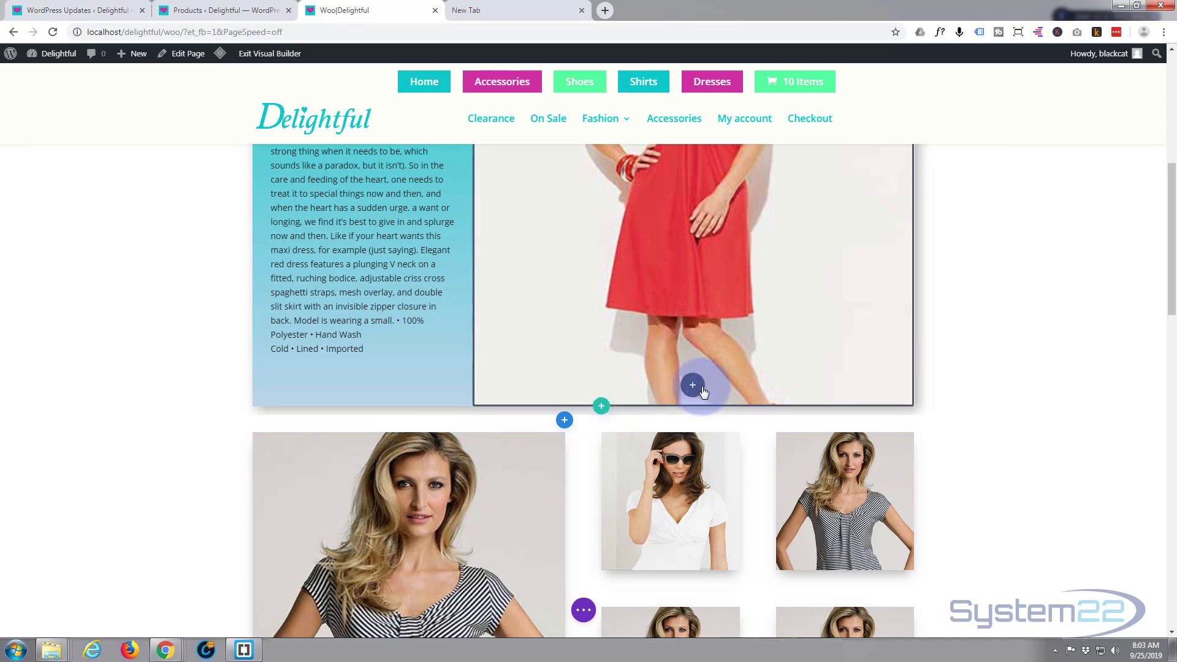
left_click(603, 407)
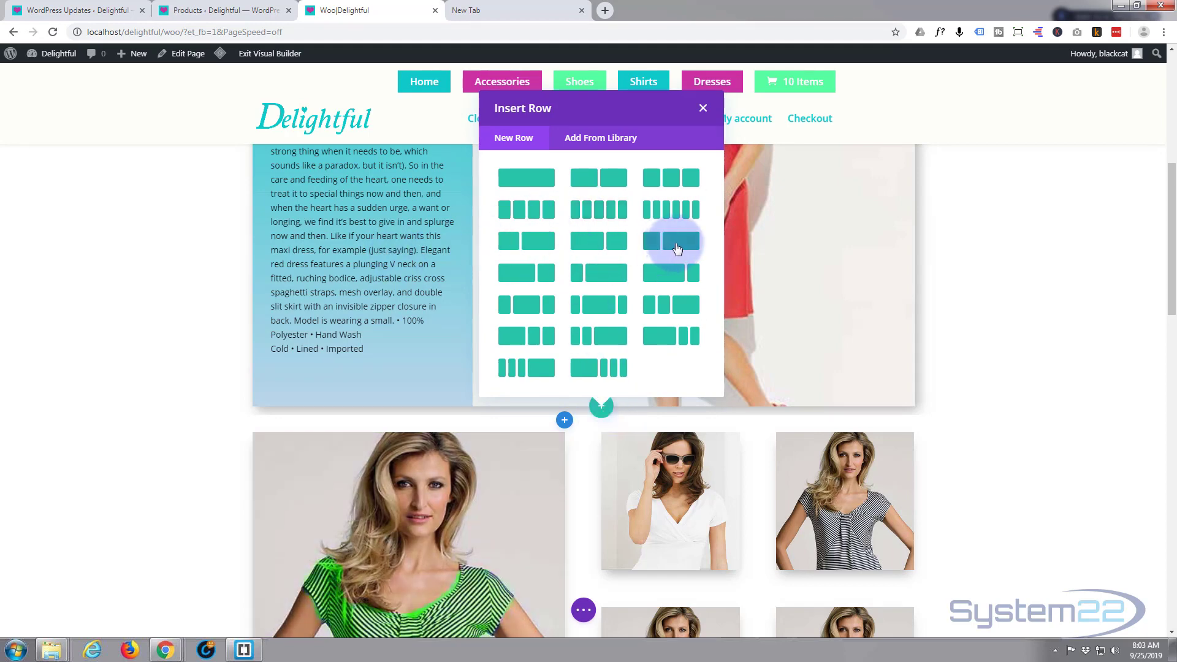
left_click(677, 248)
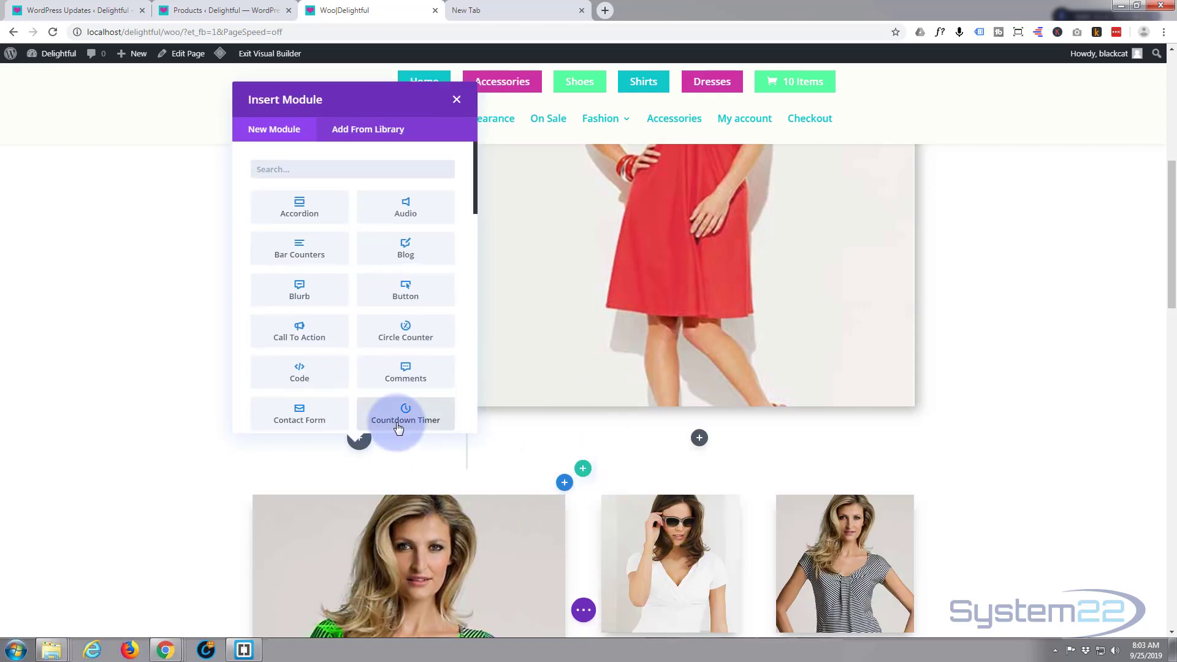
left_click(457, 100)
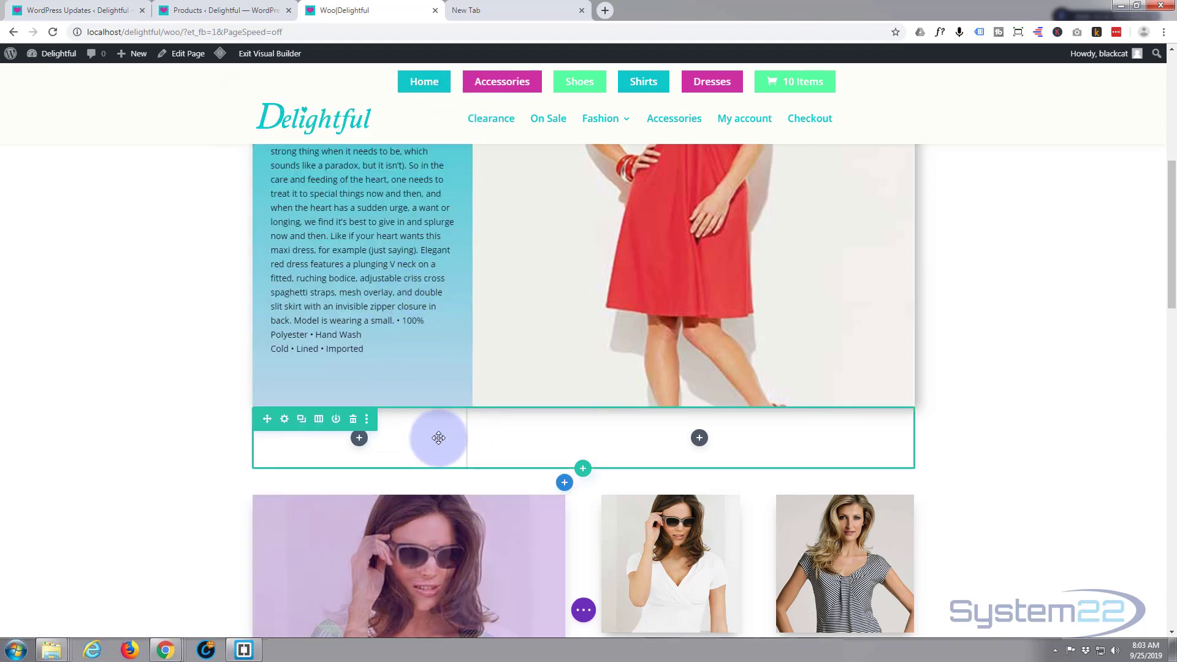
Step: Add a background gradient to the new empty row and set its first colour to #10caca
left_click(285, 421)
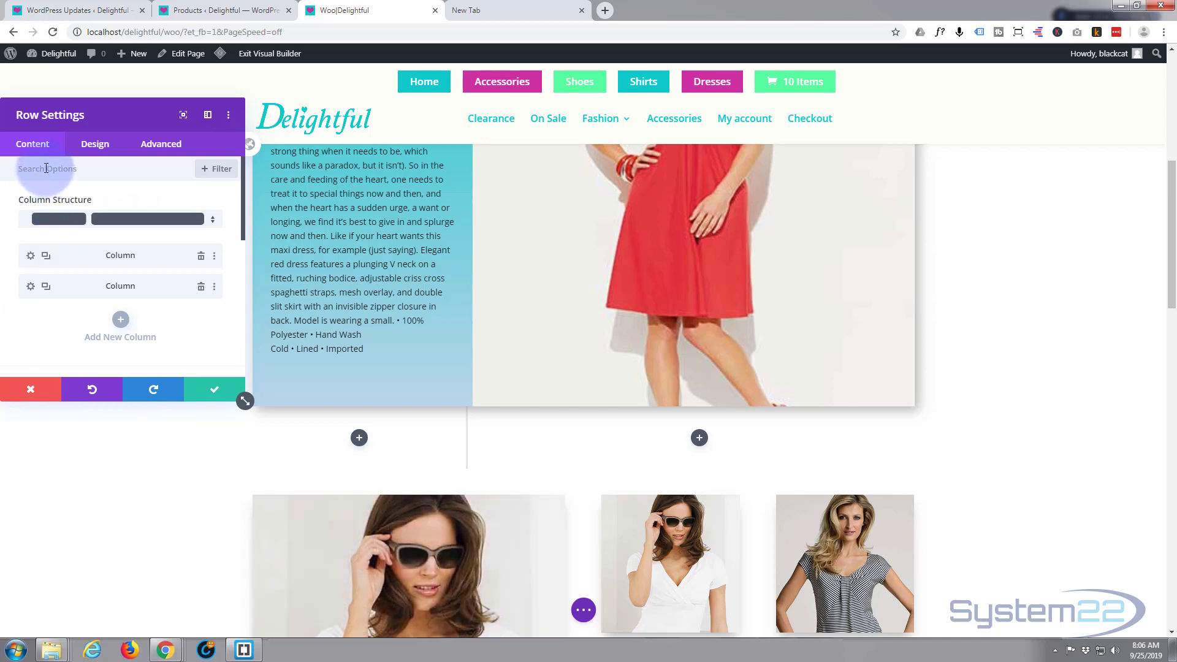
scroll(46, 168, "down", 3)
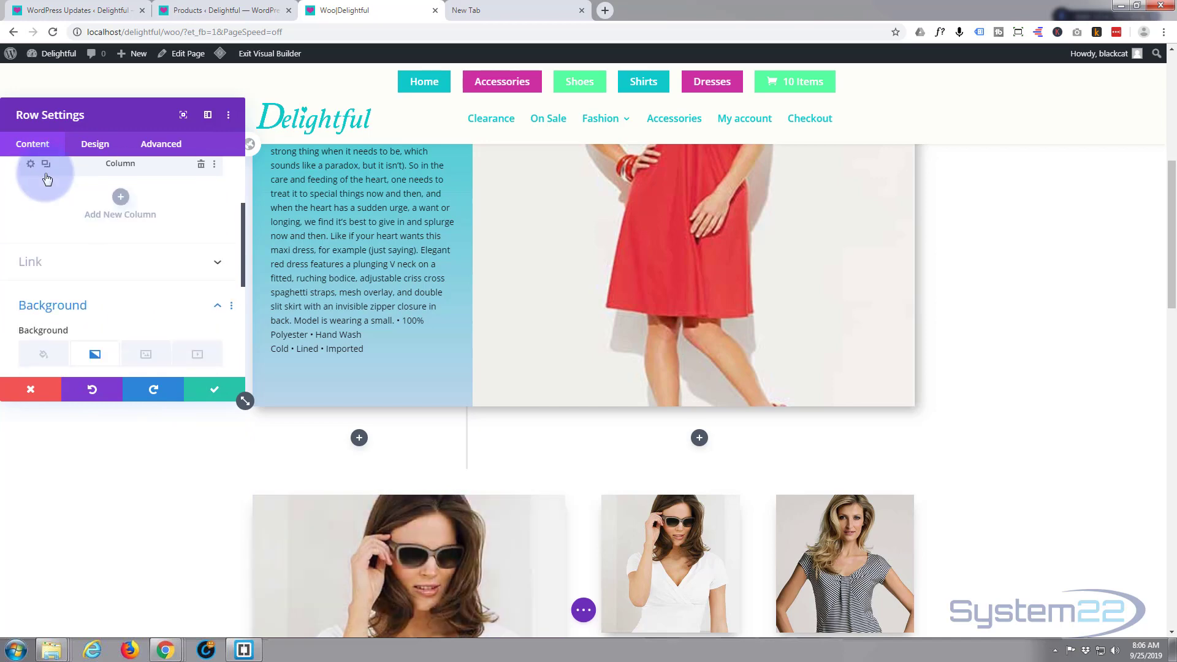
scroll(43, 196, "down", 1)
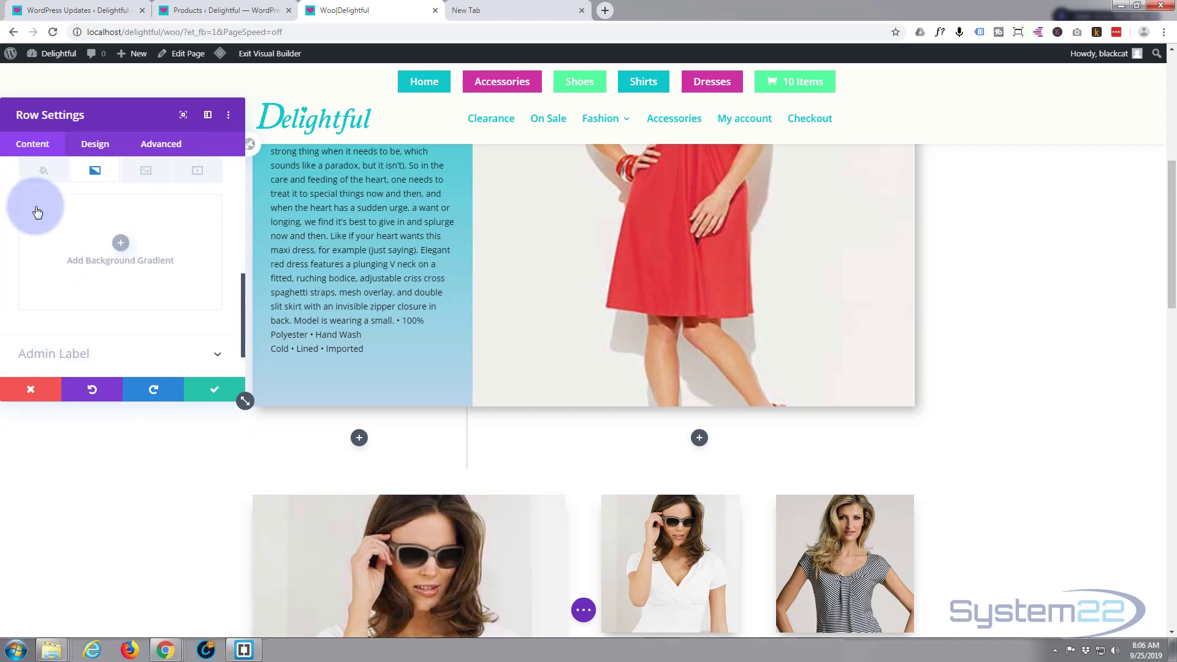
scroll(43, 276, "up", 1)
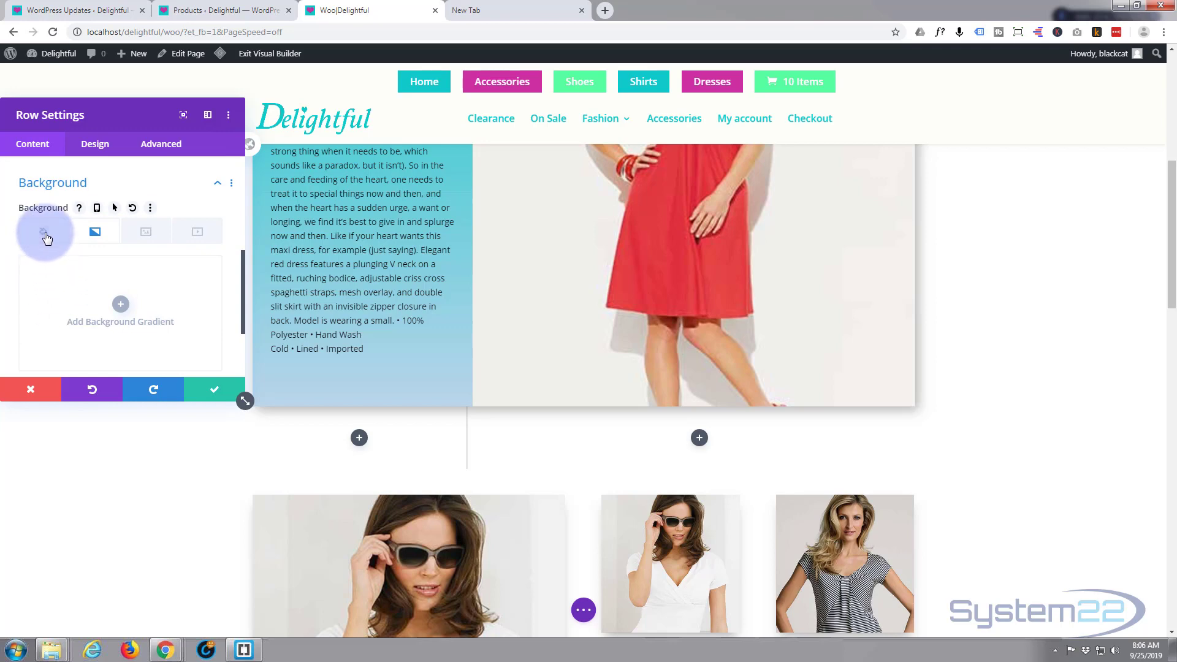
left_click(147, 233)
left_click(198, 236)
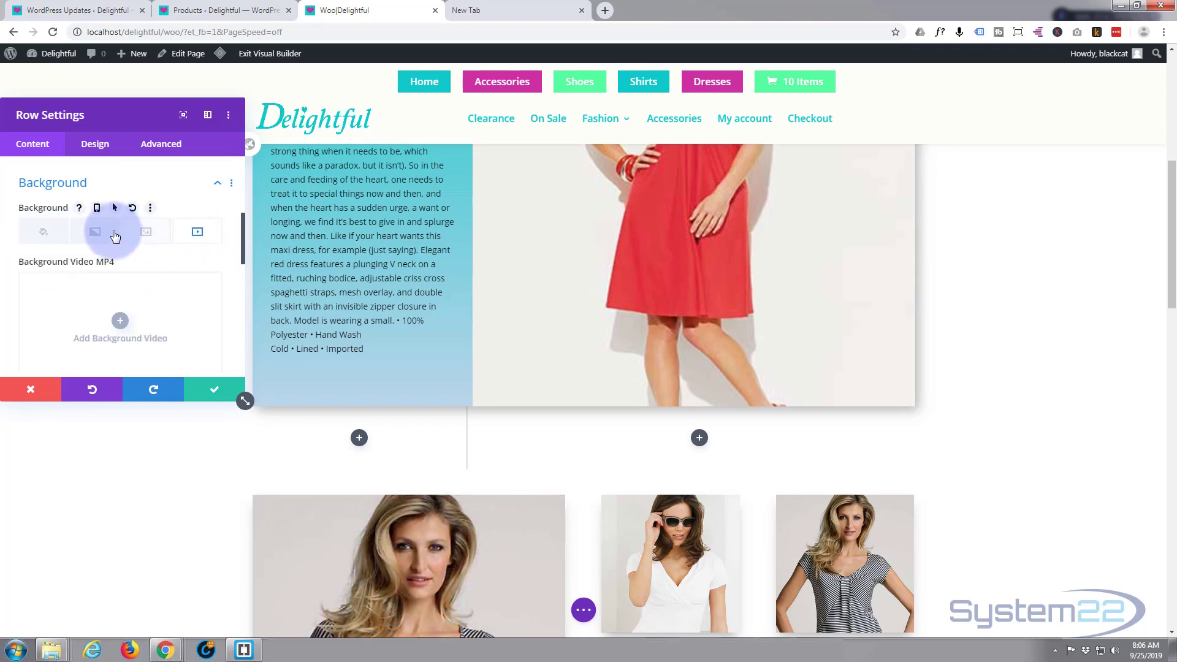
left_click(99, 234)
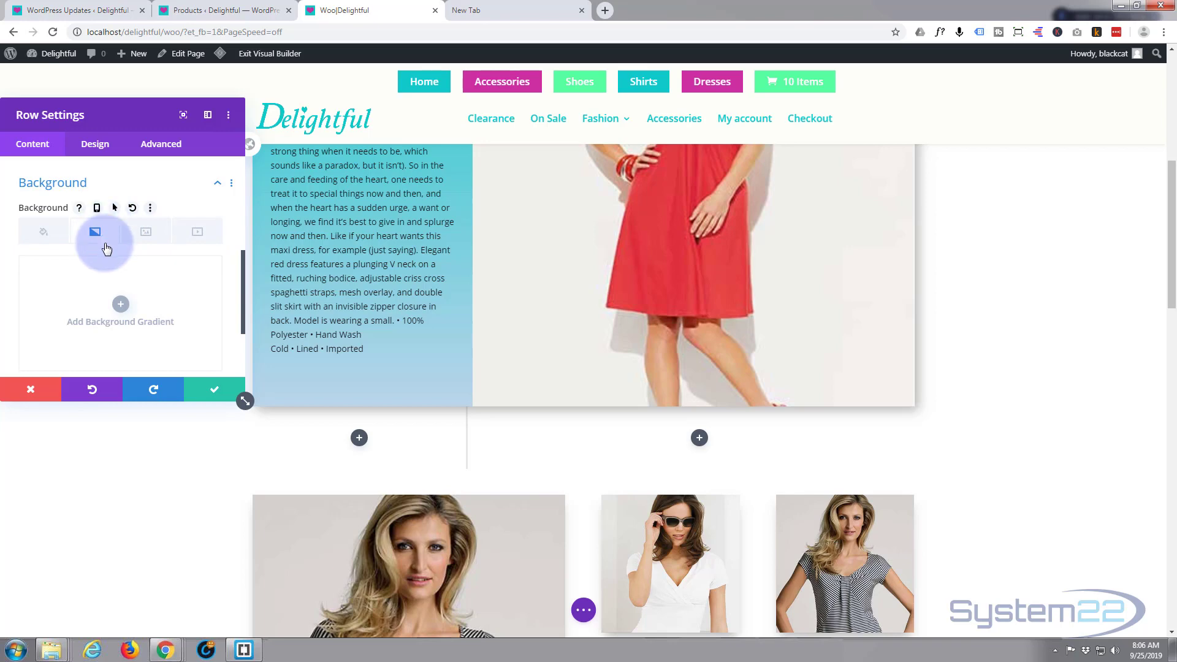
left_click(97, 298)
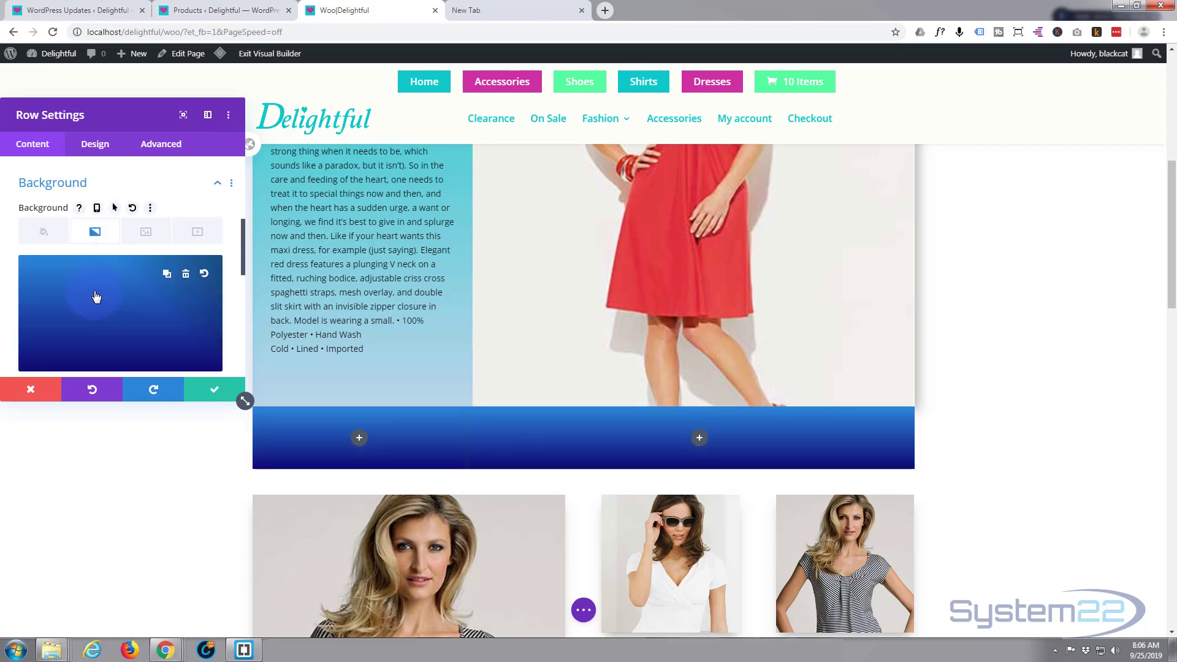
left_click(96, 297)
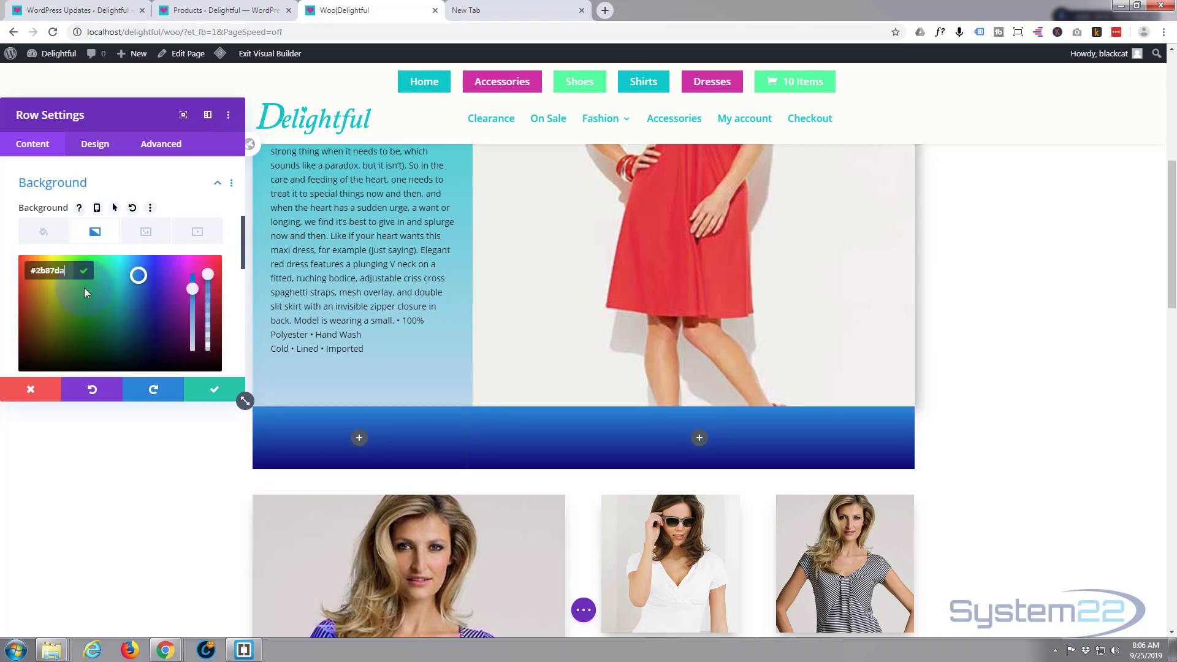
key("ctrl+a")
type("#10caca")
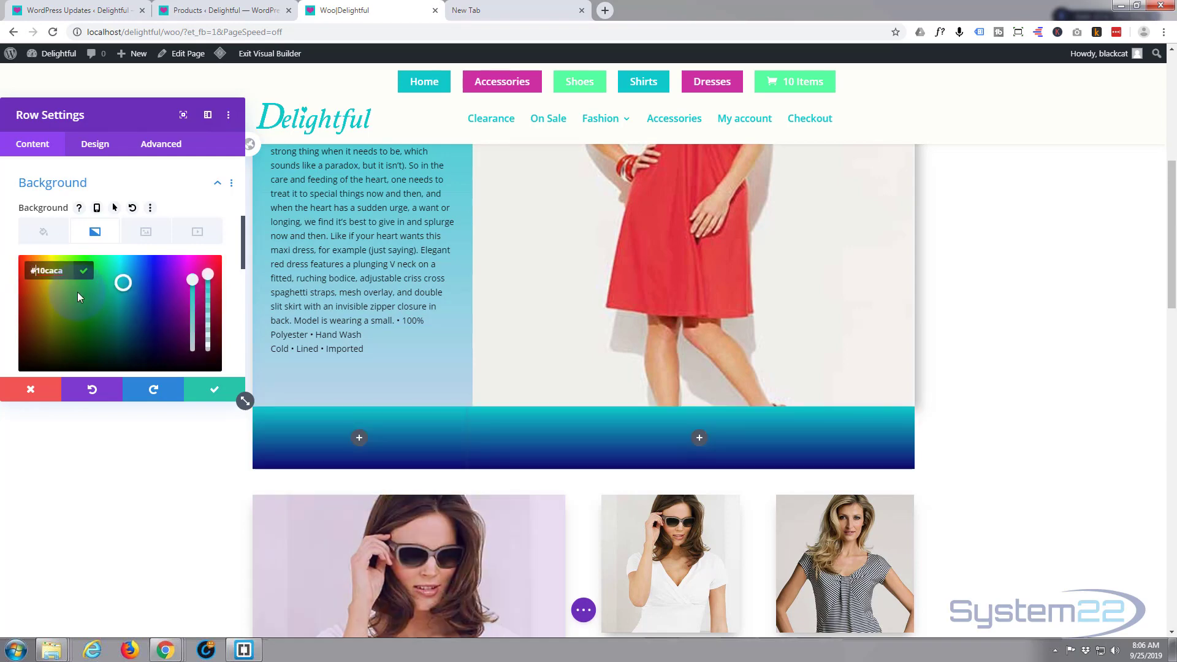
Step: Set the second colour of the row's background gradient to #10caca
scroll(79, 304, "down", 1)
scroll(86, 310, "down", 2)
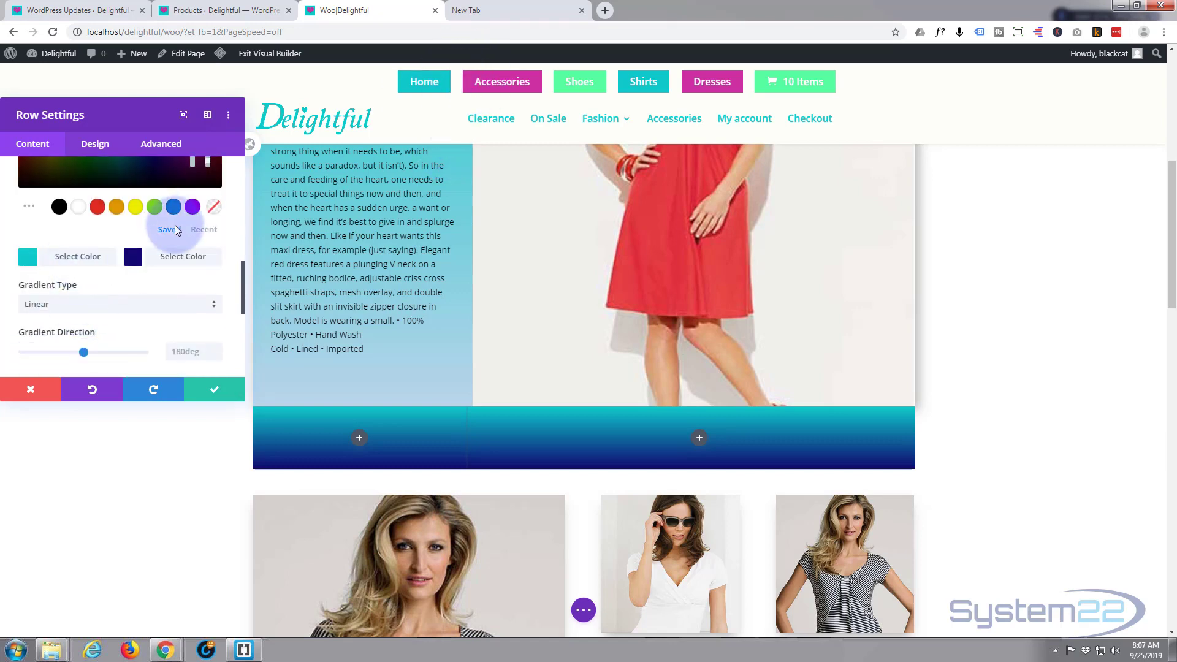
left_click(192, 263)
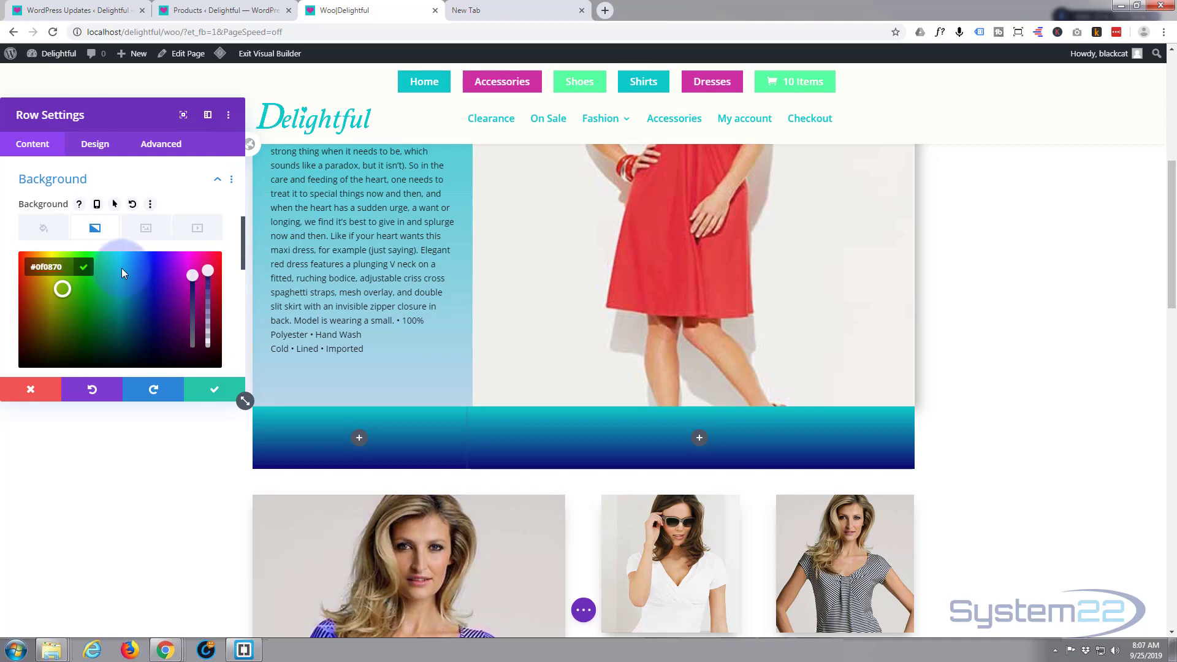
key("BackSpace")
key("BackSpace")
key("BackSpace")
key("BackSpace")
key("BackSpace")
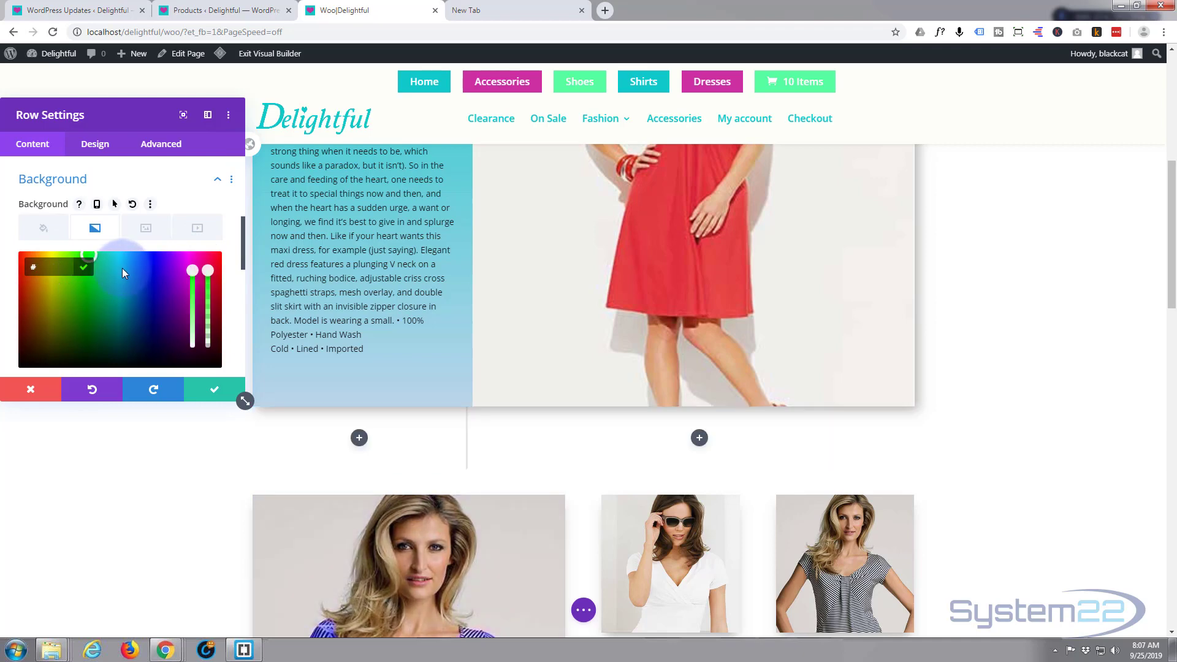
type("10caca")
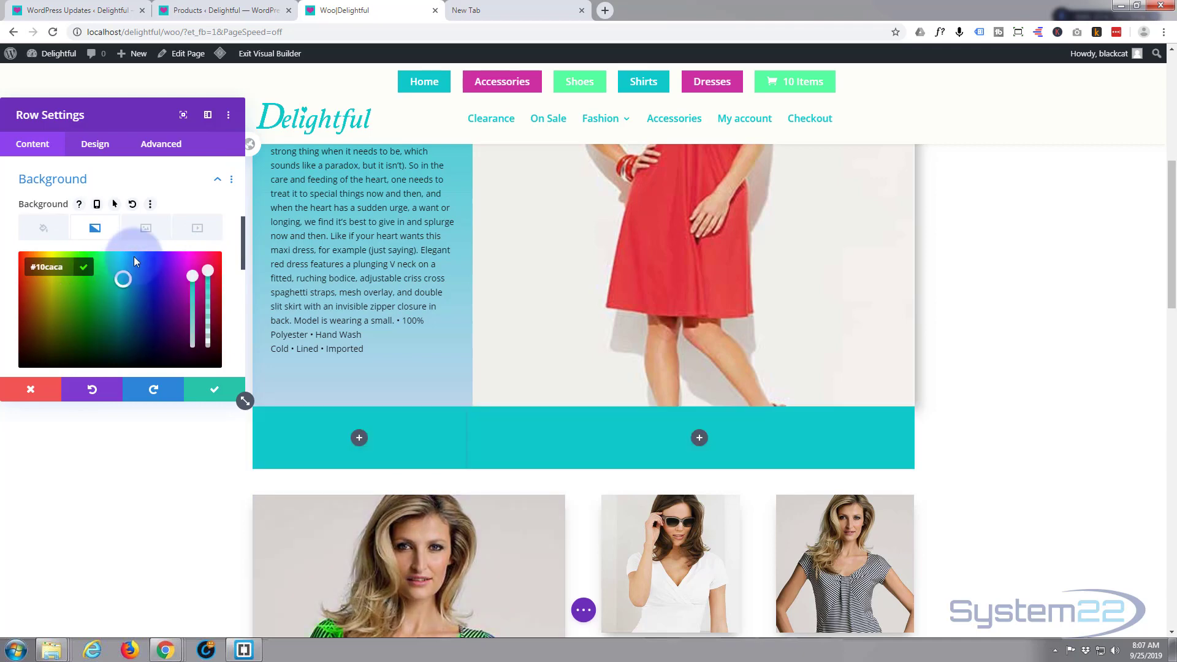
Step: Lower the opacity of the gradient's second colour to 0.3
scroll(122, 279, "down", 1)
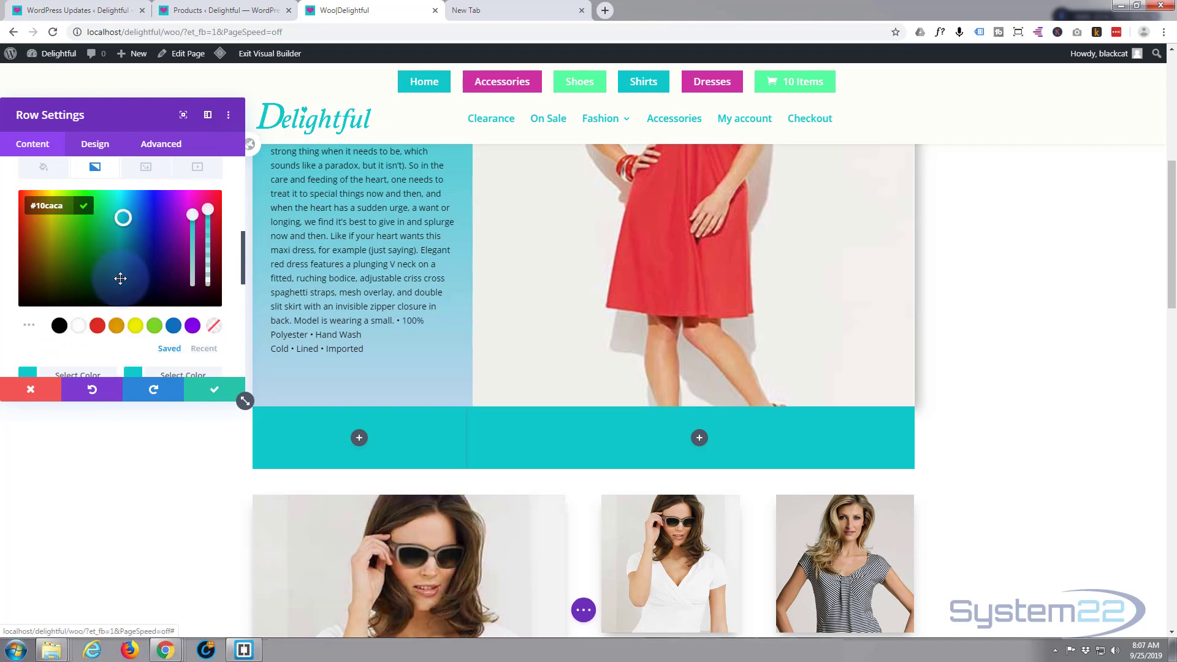
scroll(121, 282, "down", 1)
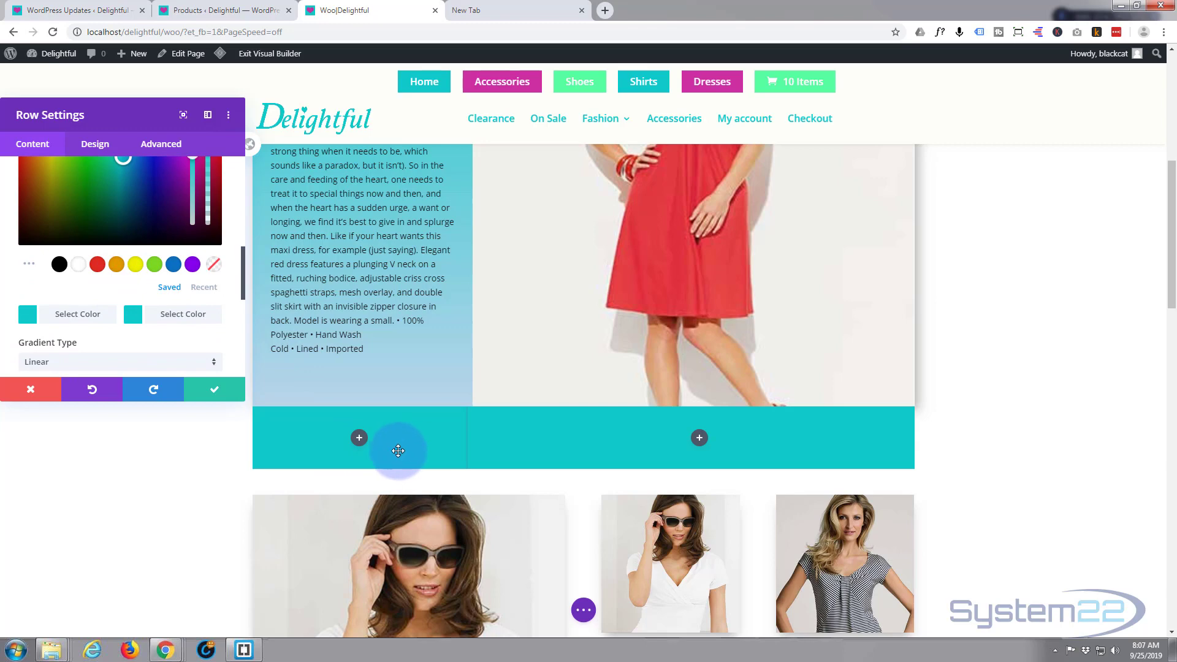
scroll(174, 246, "up", 1)
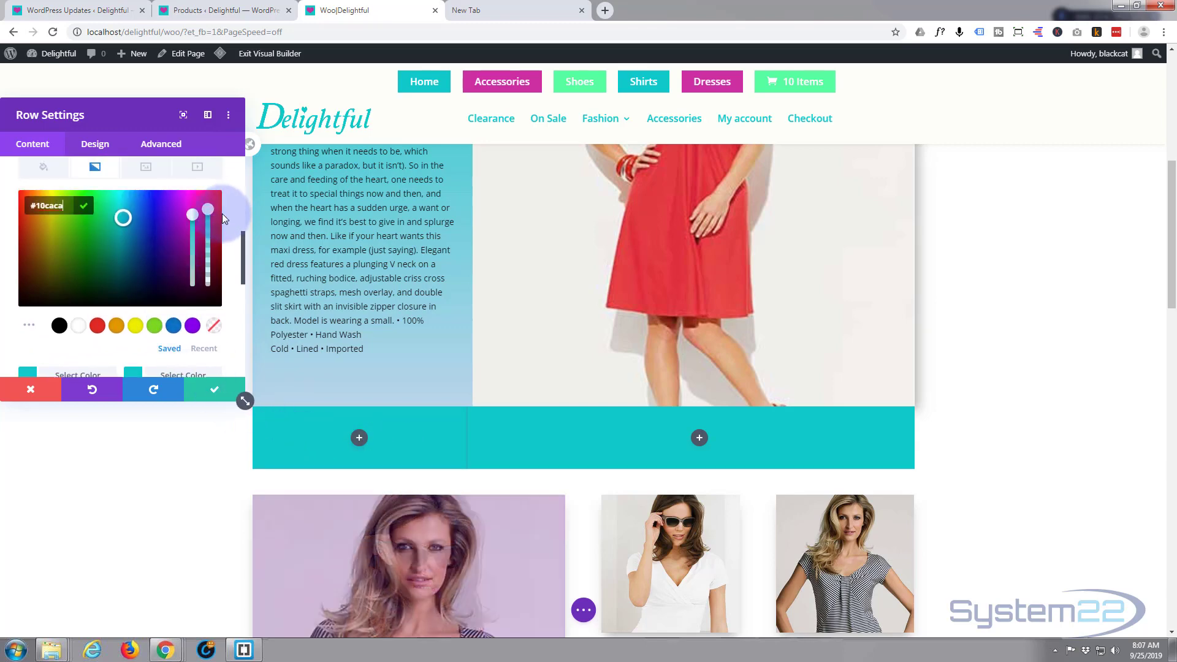
left_click_drag(210, 217, 208, 268)
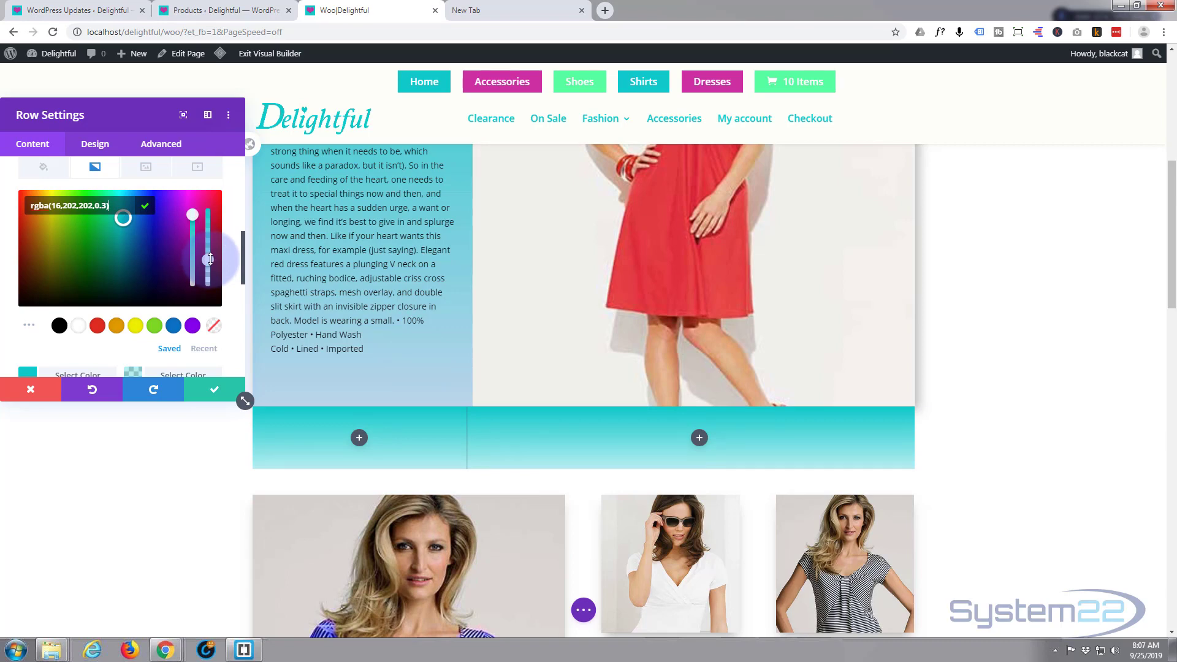
left_click(93, 398)
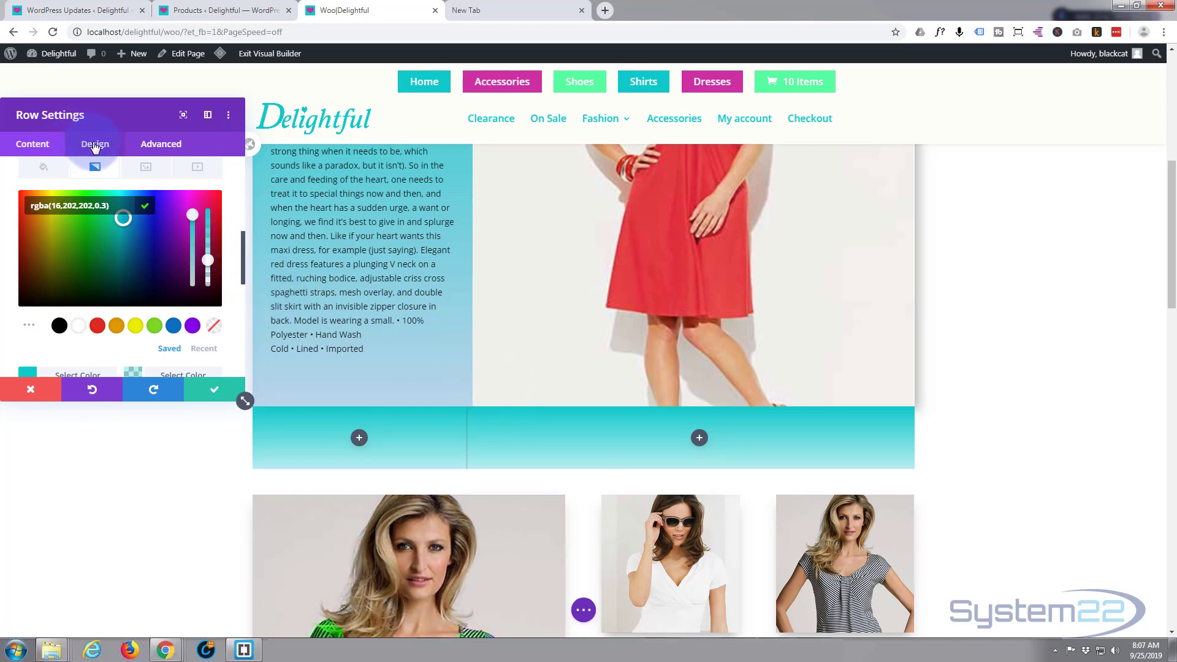
Step: Give the row a top margin of 50px and save the row settings
left_click(95, 146)
left_click(90, 307)
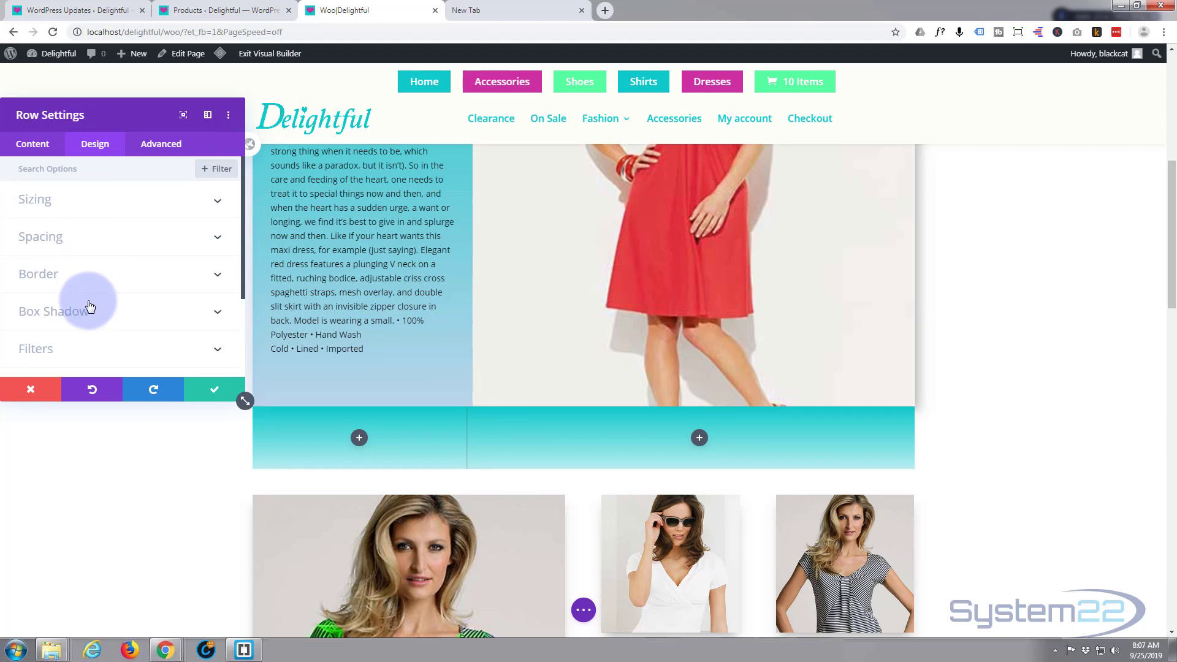
left_click(52, 308)
left_click(69, 245)
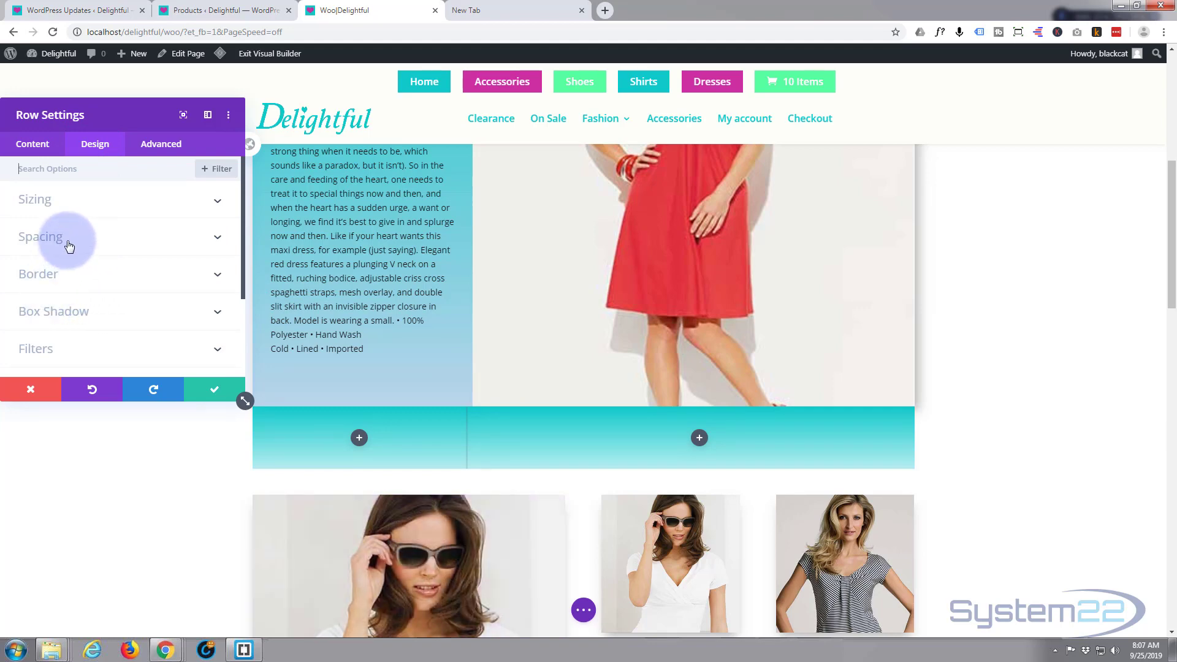
left_click(34, 218)
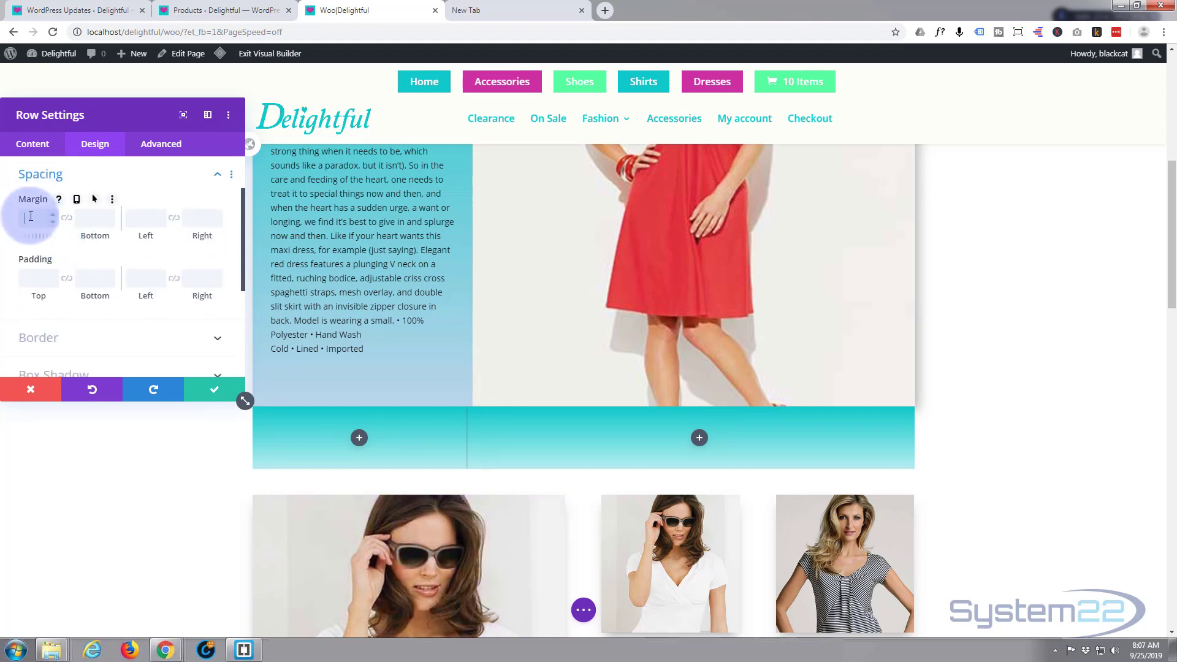
type("50px")
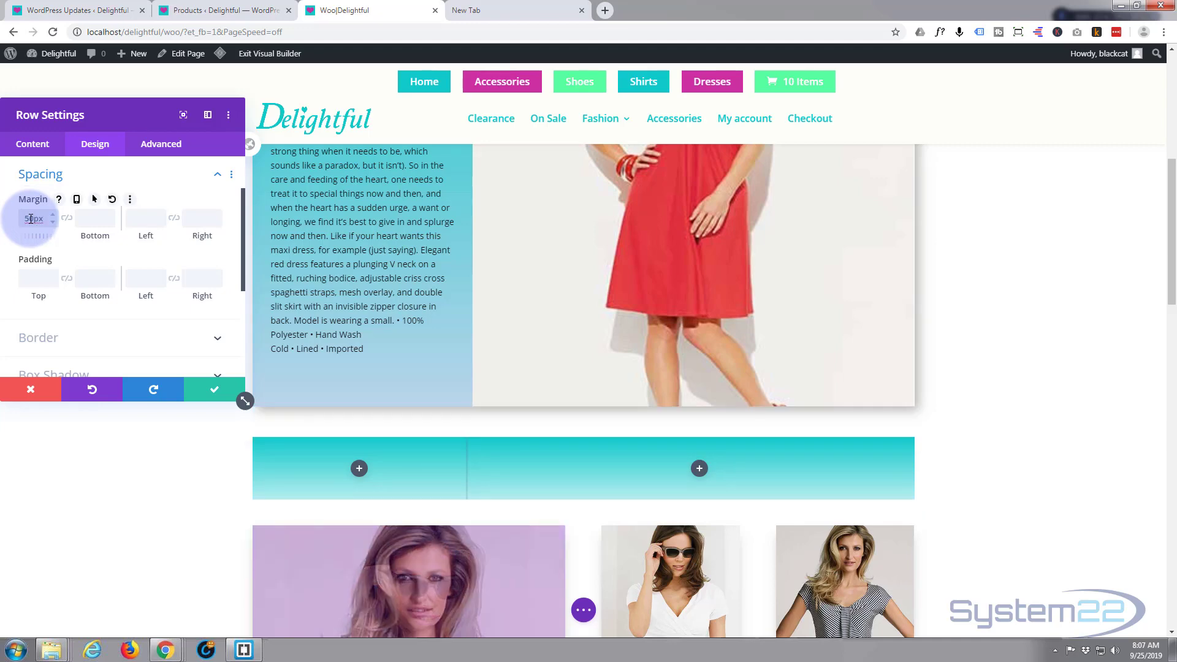
left_click(145, 290)
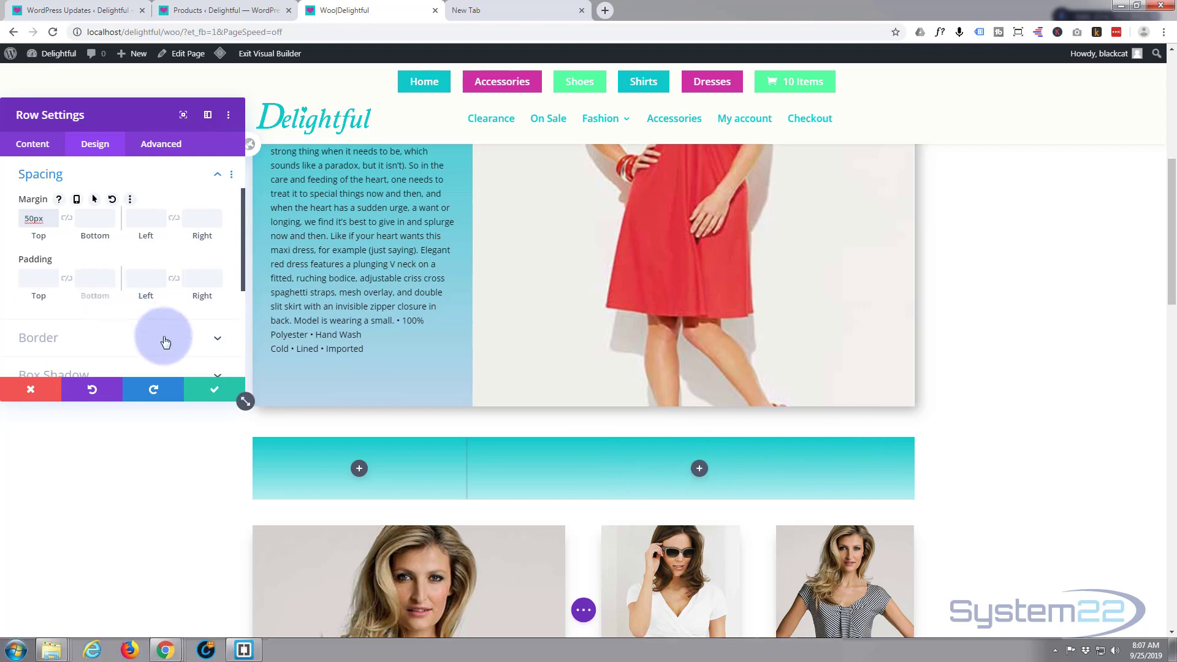
left_click(213, 392)
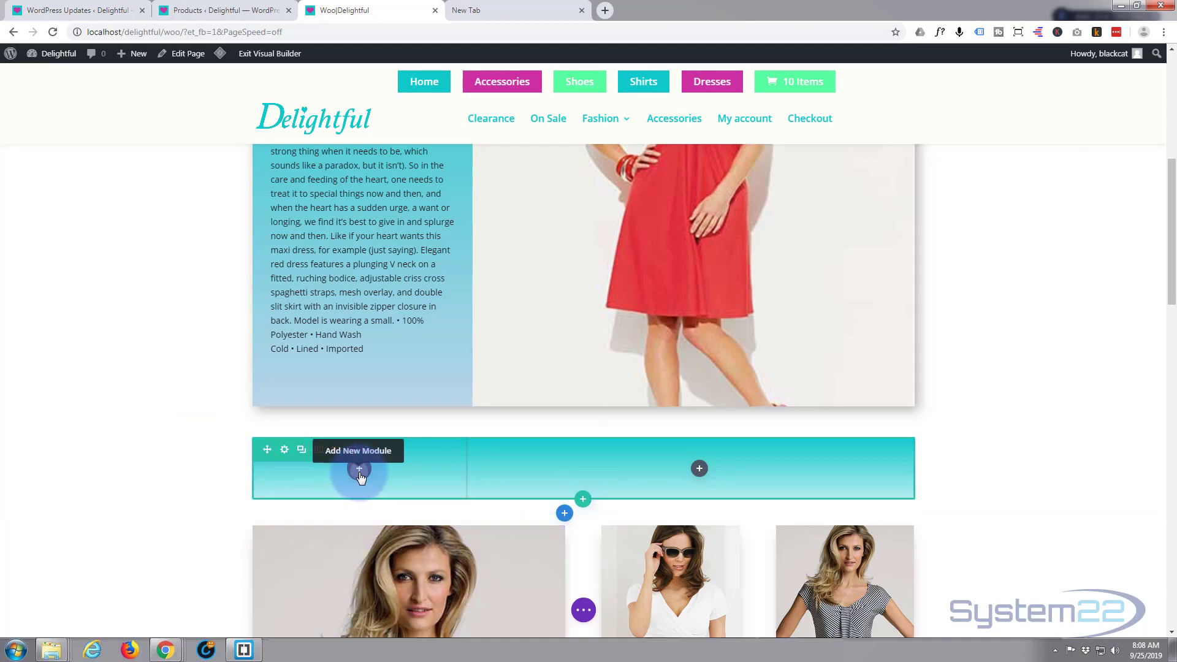
Step: Insert a Woo Tabs module into the narrow first column of the new gradient row
left_click(359, 471)
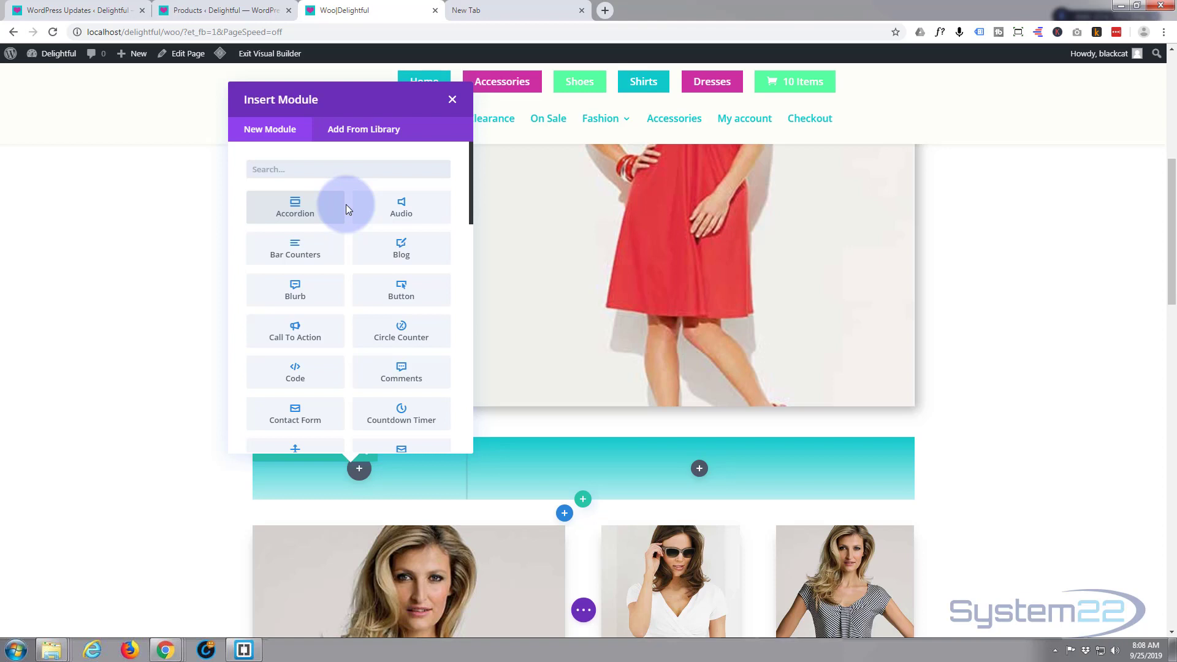
scroll(346, 204, "down", 6)
scroll(347, 206, "down", 6)
scroll(345, 201, "down", 5)
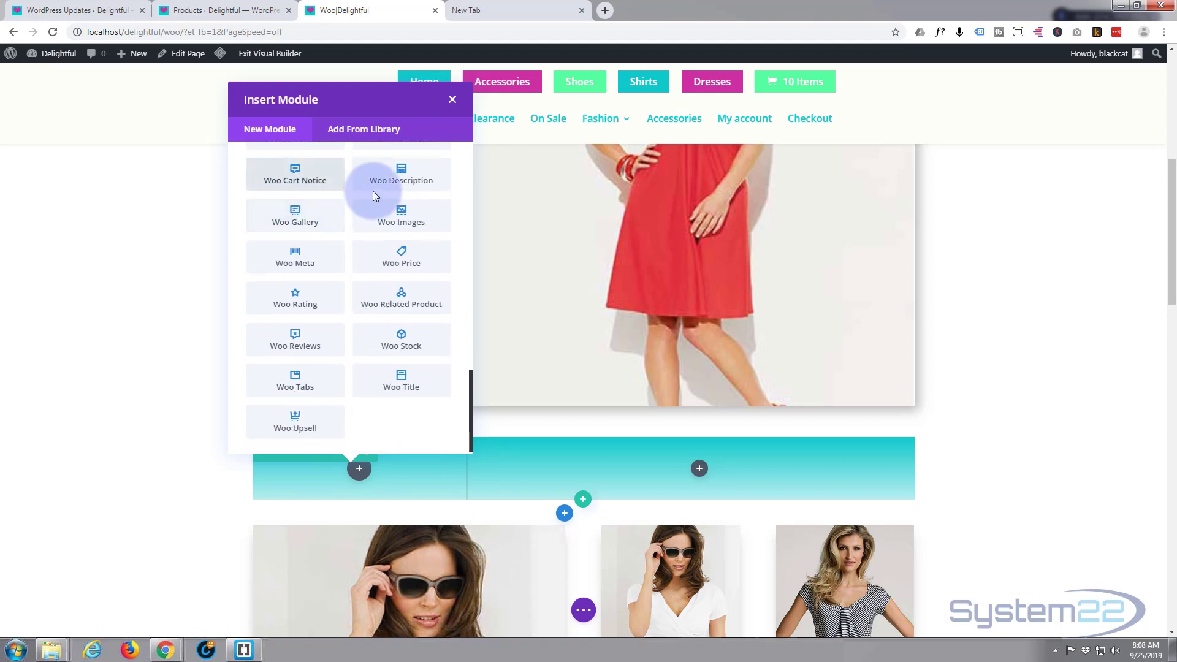
scroll(310, 230, "up", 1)
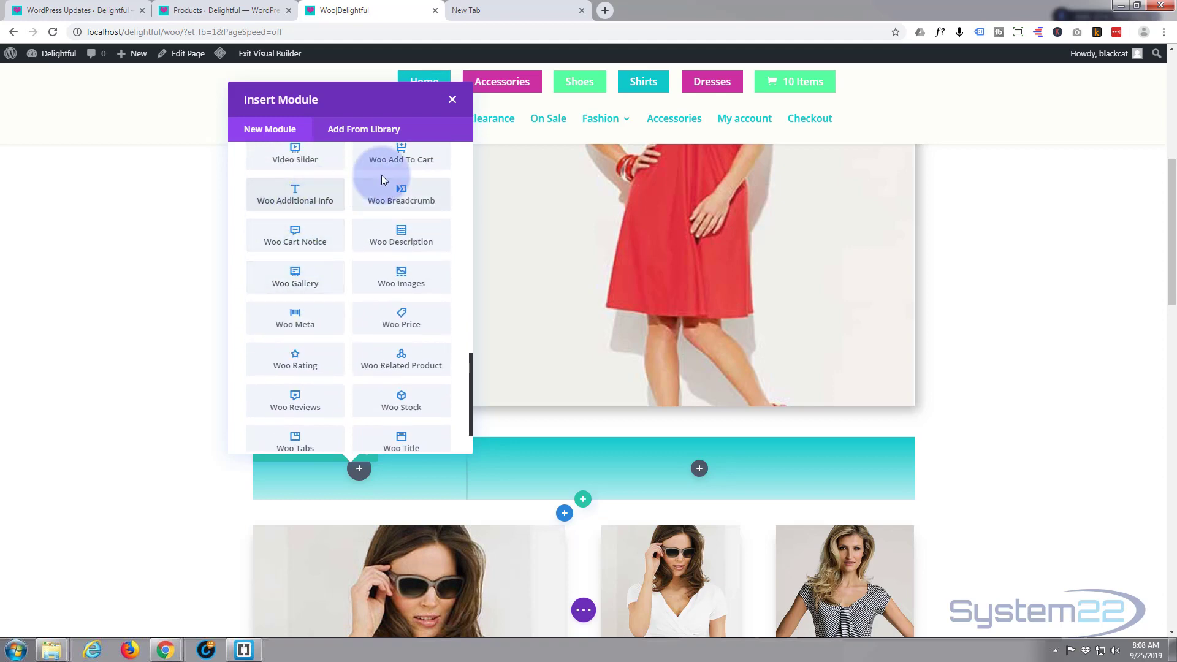
left_click(377, 282)
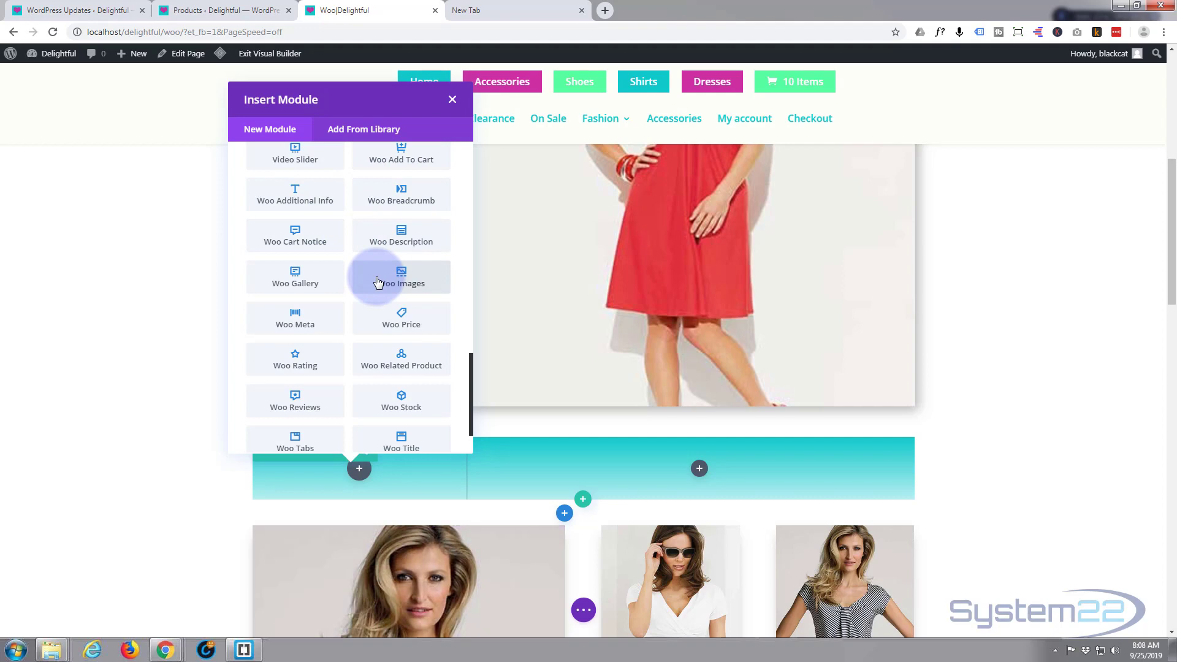
left_click(293, 440)
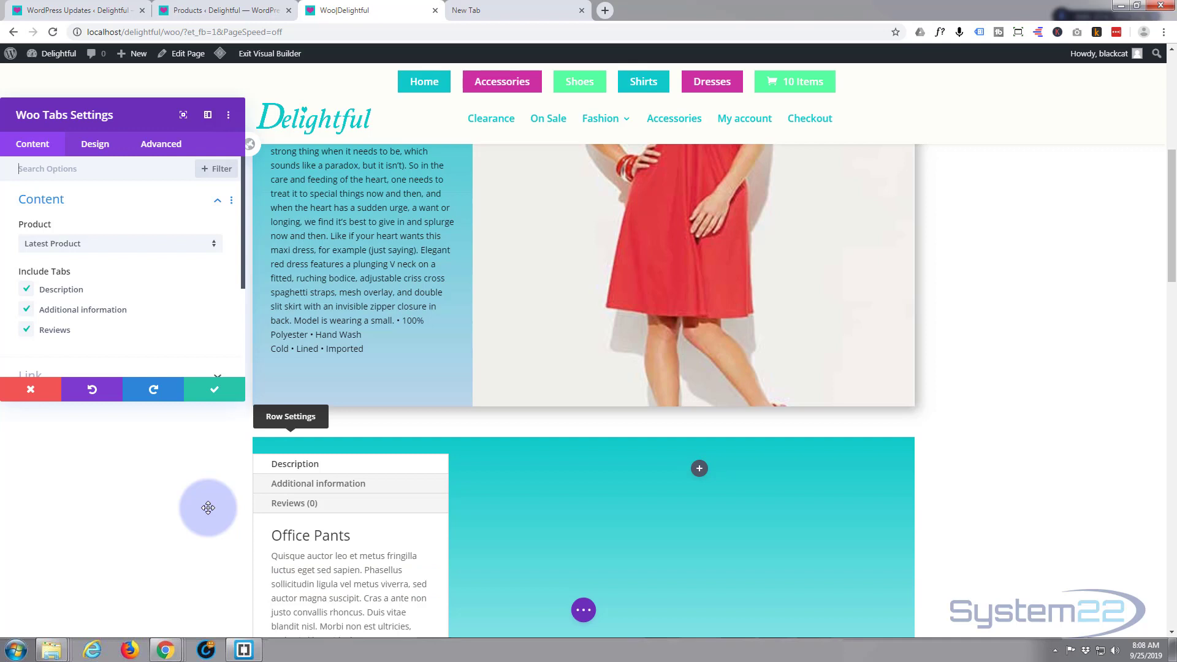
Step: Set the Woo Tabs module's product to Red Dress
scroll(207, 504, "down", 1)
scroll(207, 503, "down", 1)
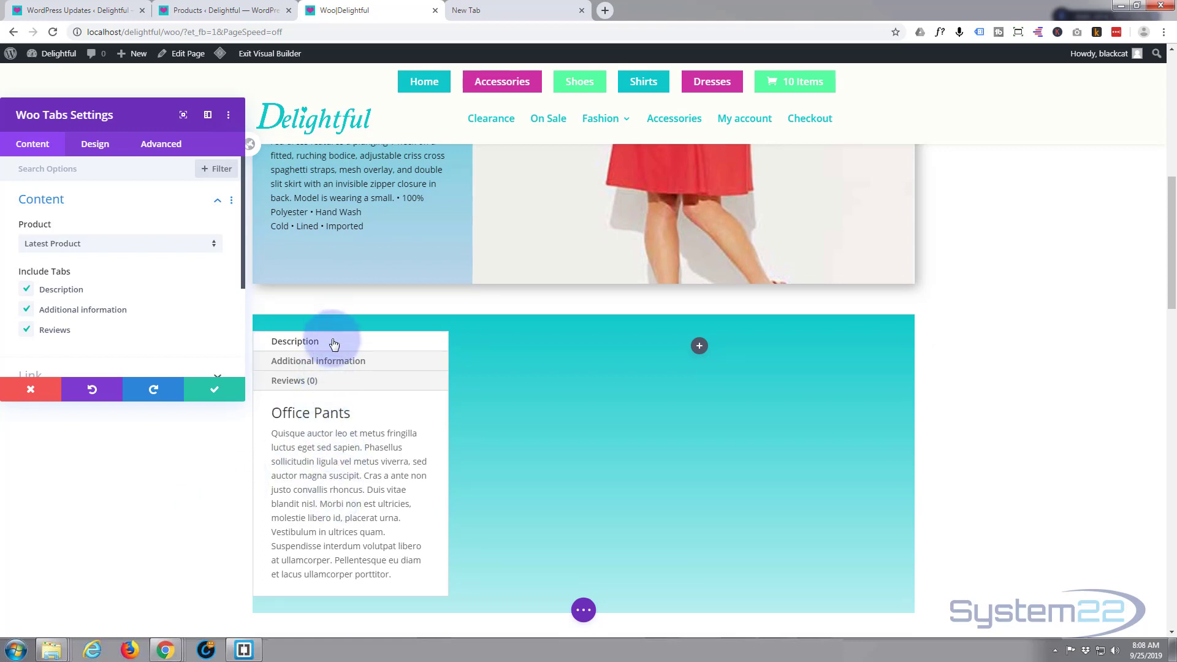
left_click(334, 362)
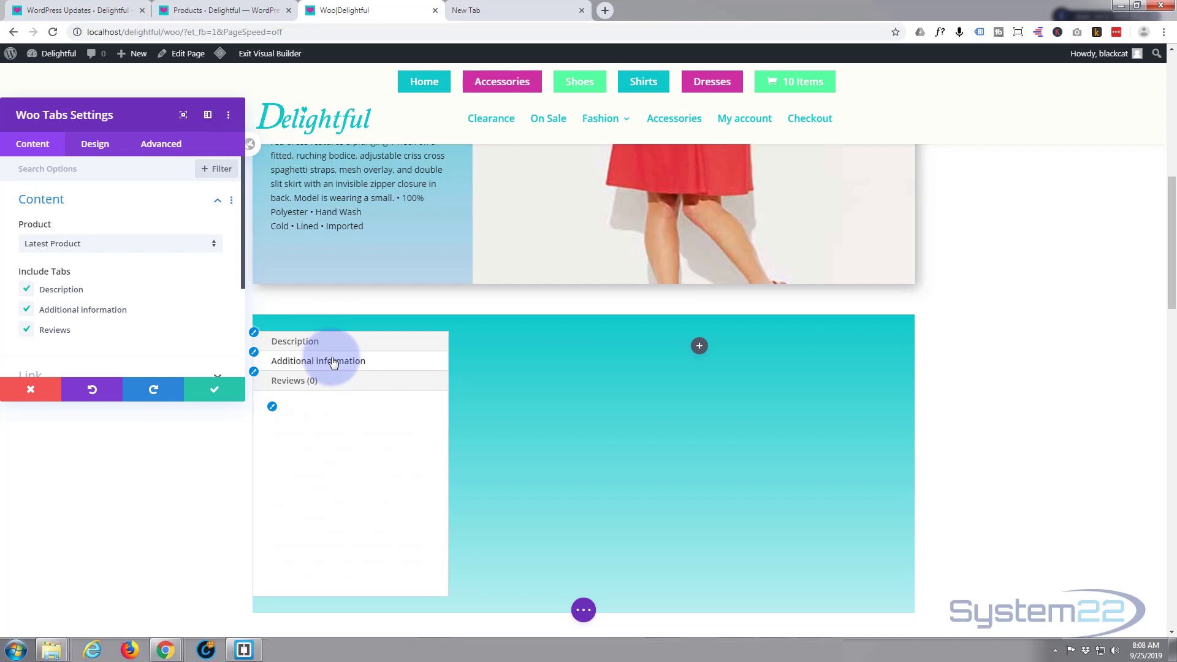
left_click(319, 382)
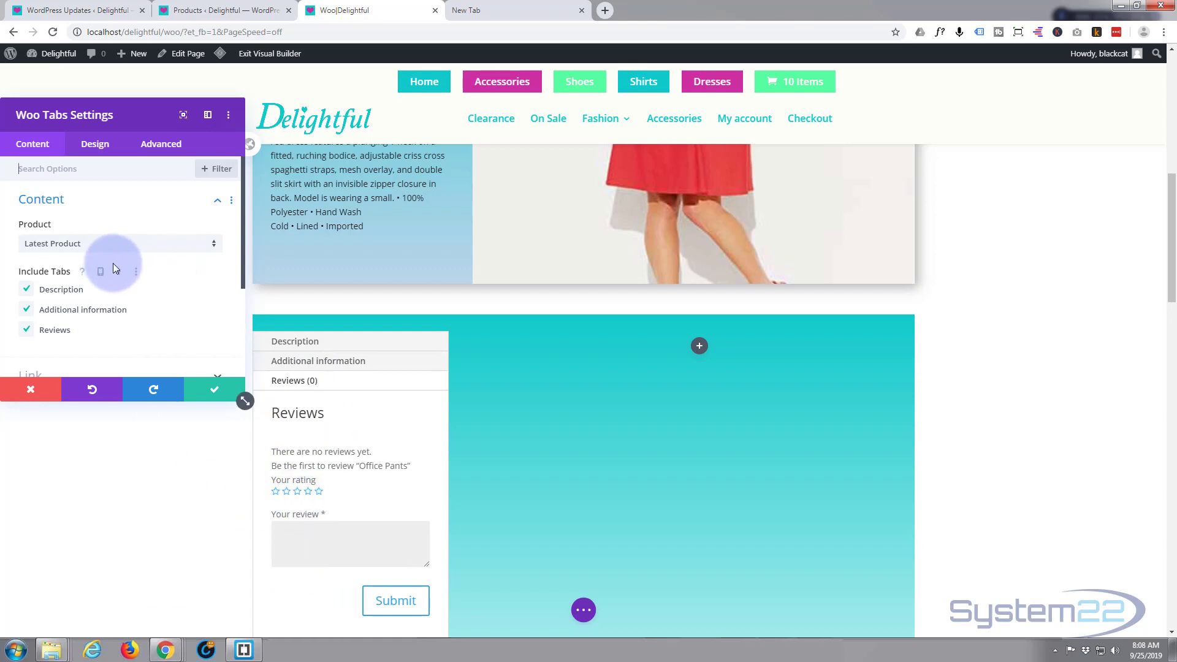
left_click(214, 248)
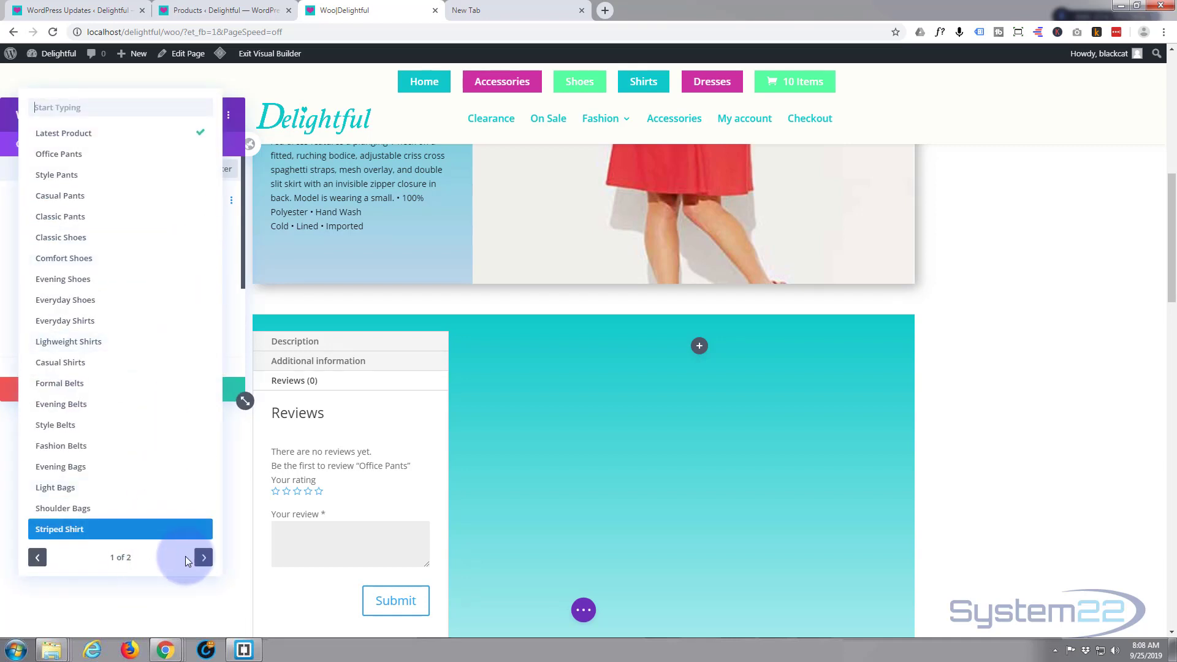
left_click(203, 557)
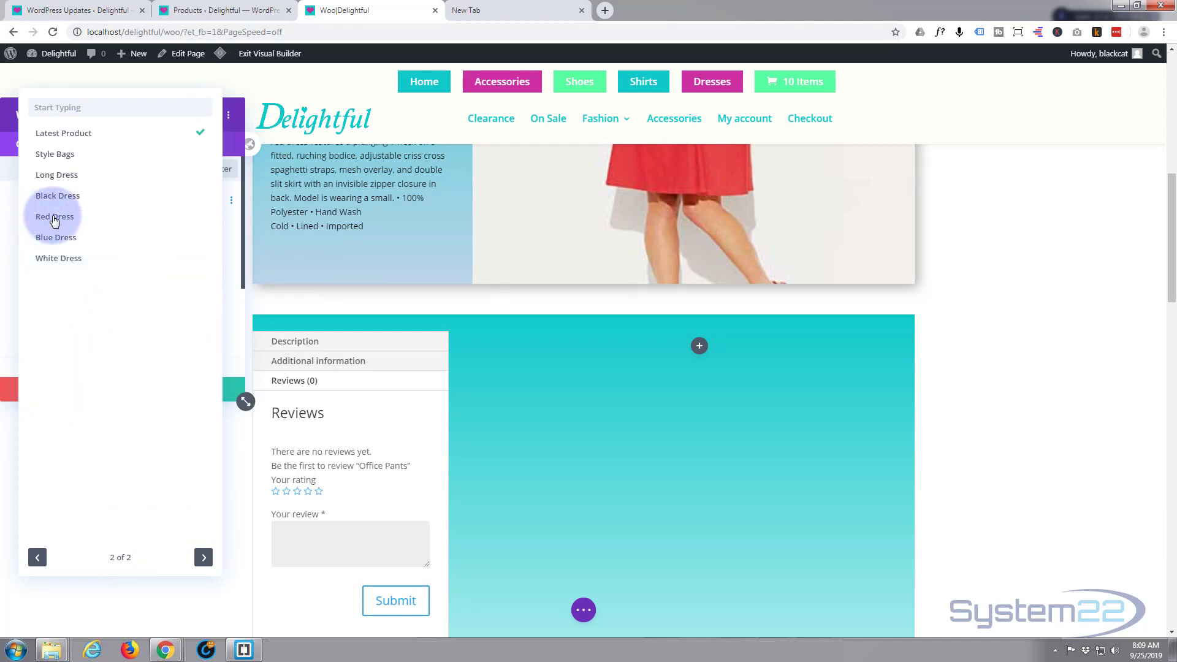
left_click(54, 218)
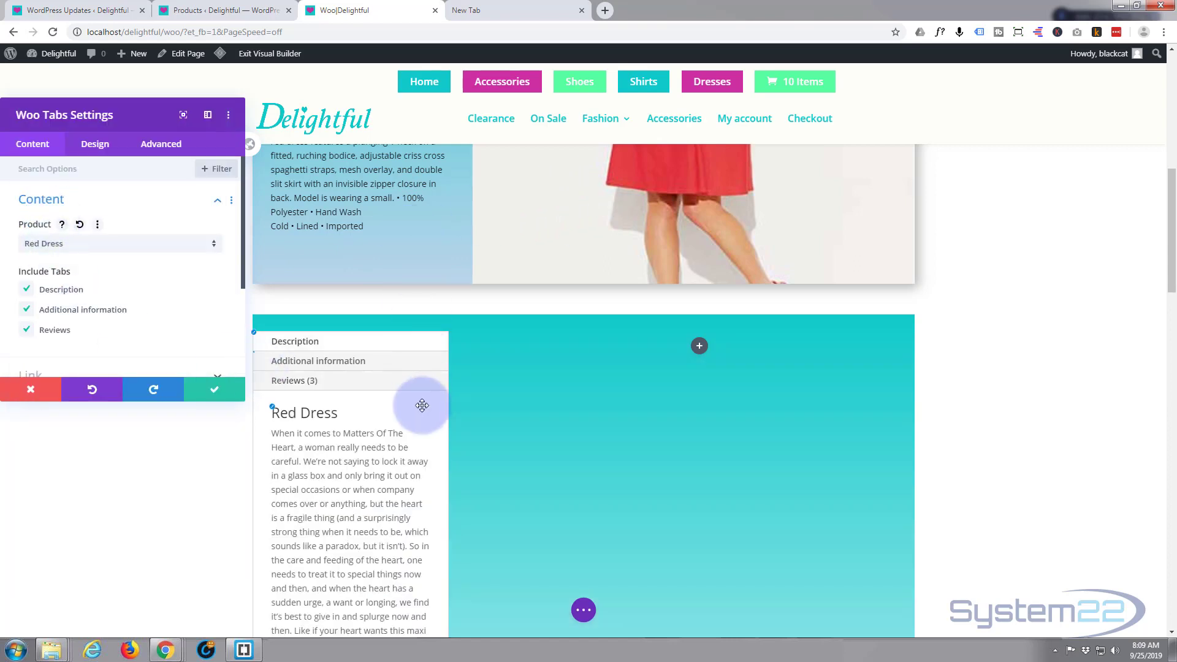
Step: Examine the Red Dress content in the module's Description, Additional information and Reviews tabs
scroll(329, 464, "down", 3)
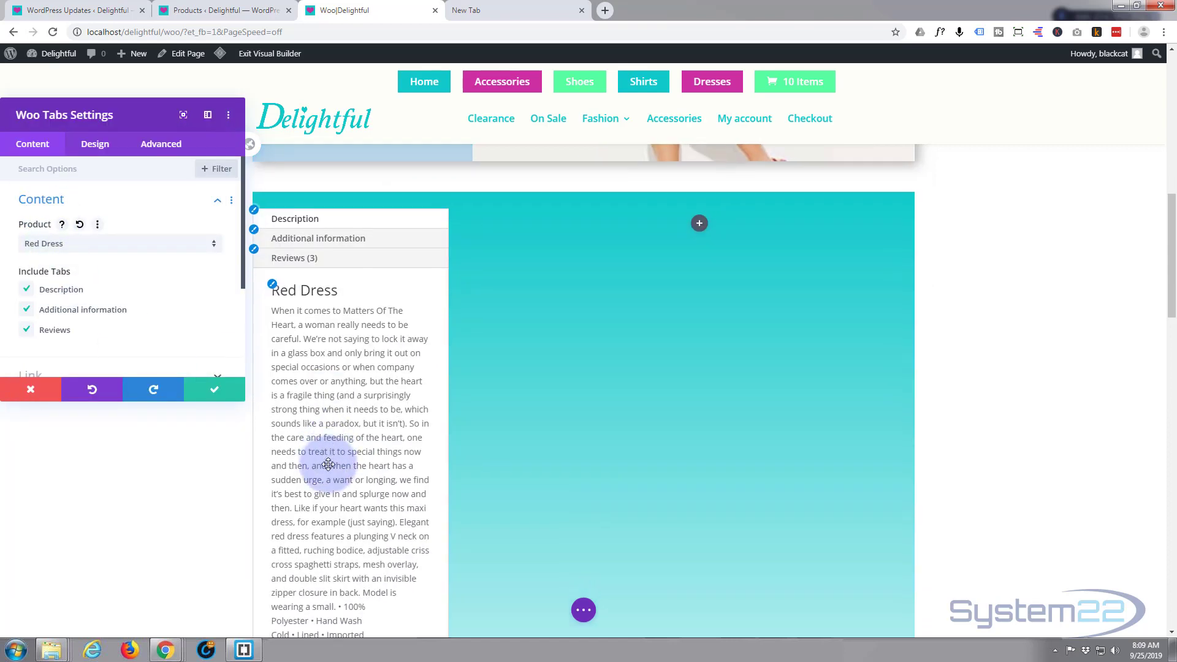
scroll(323, 447, "up", 2)
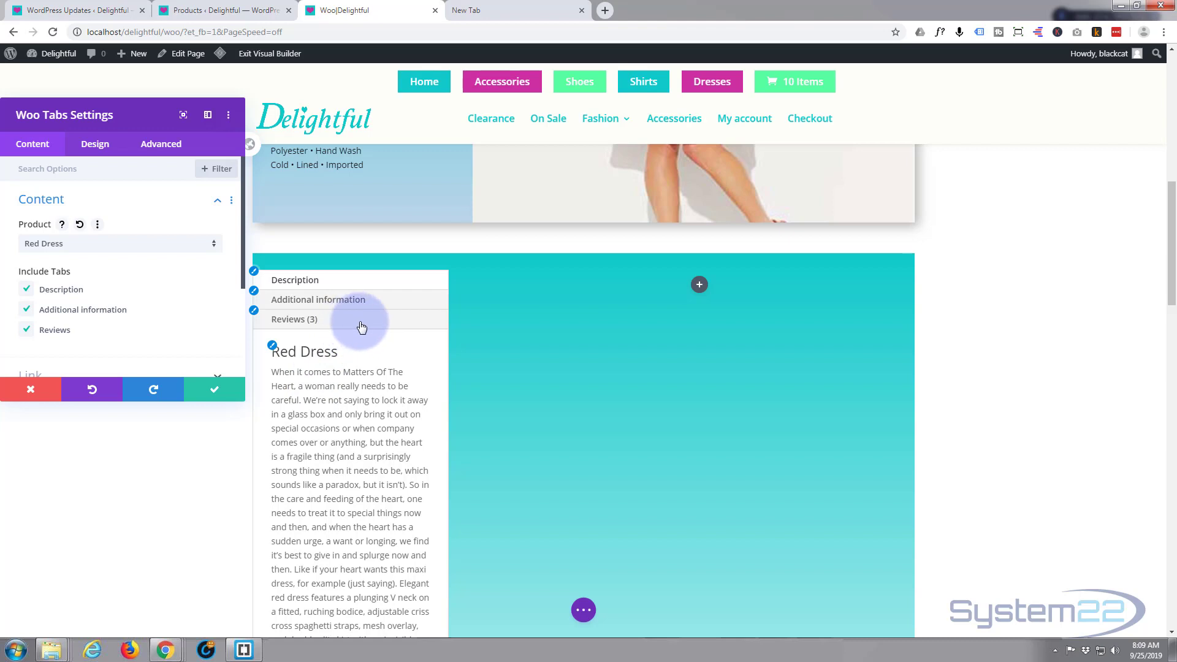
left_click(344, 304)
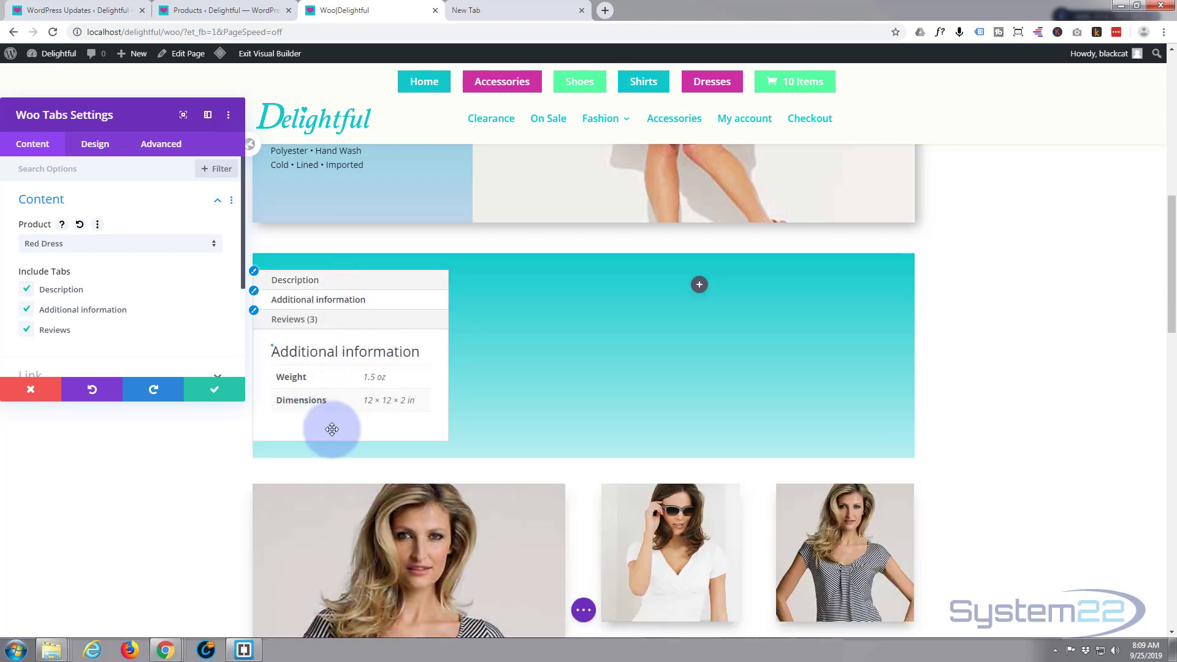
left_click(387, 320)
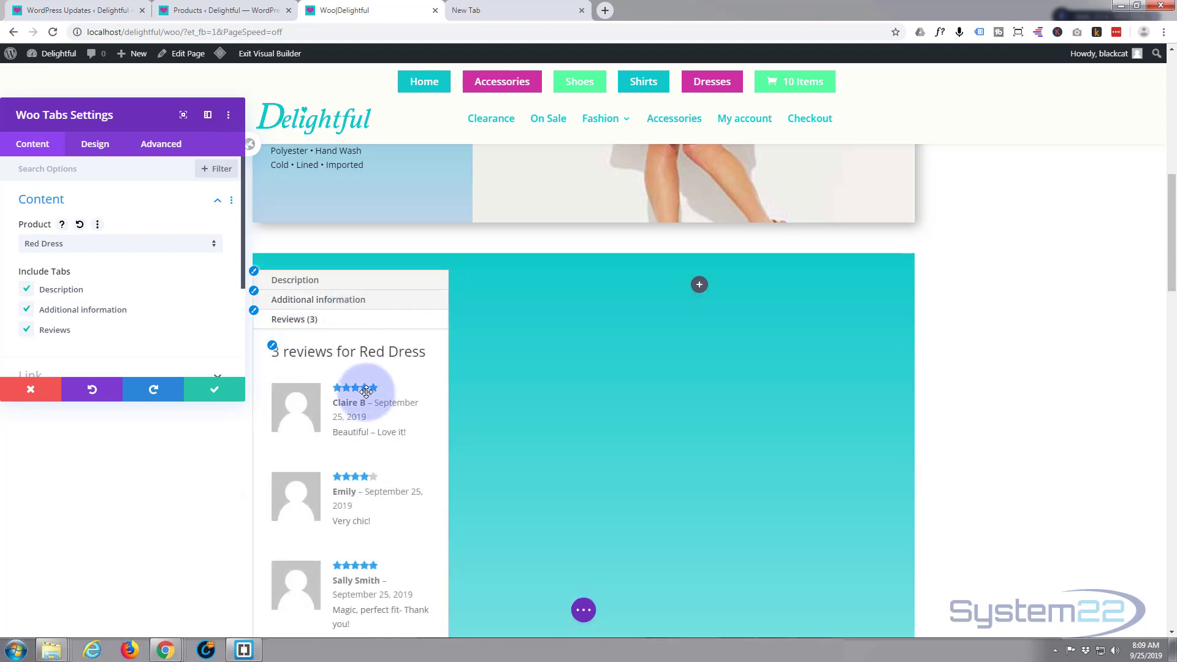
scroll(367, 391, "down", 2)
scroll(367, 391, "down", 3)
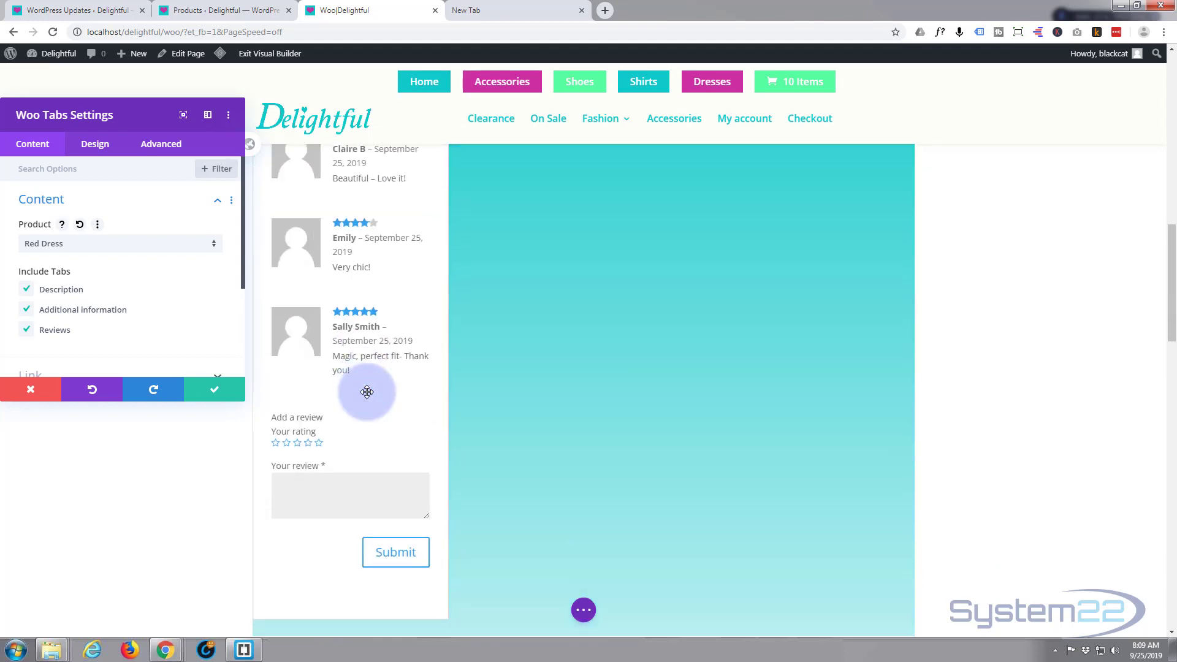
scroll(366, 391, "up", 5)
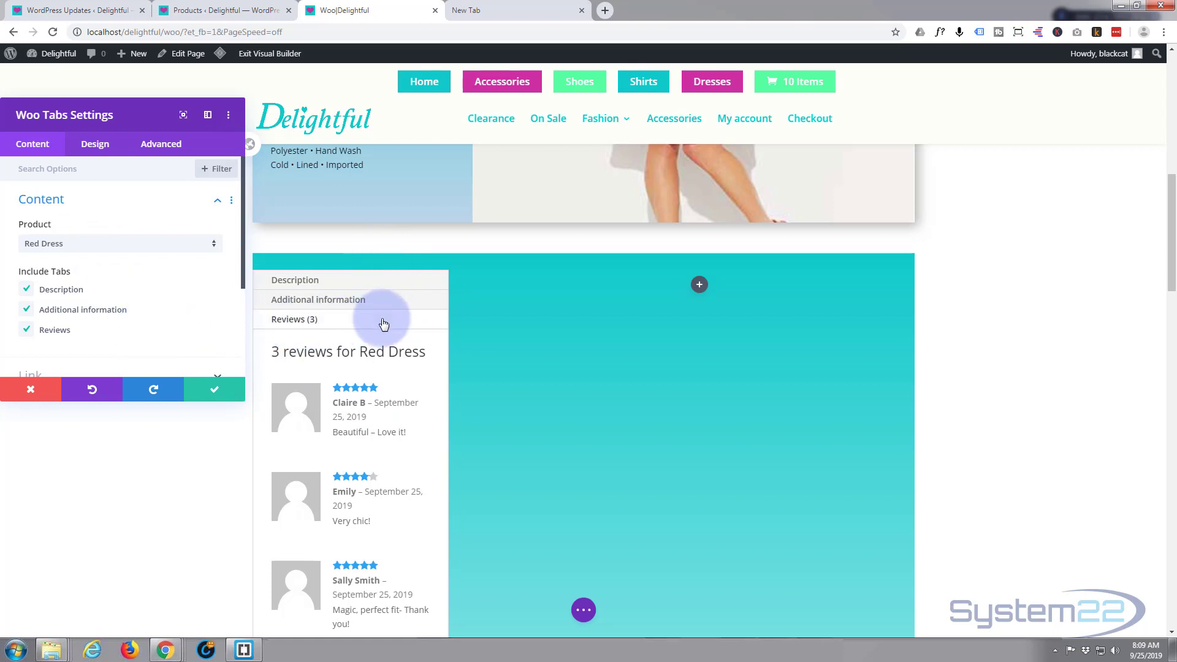
scroll(381, 331, "down", 4)
scroll(381, 331, "down", 3)
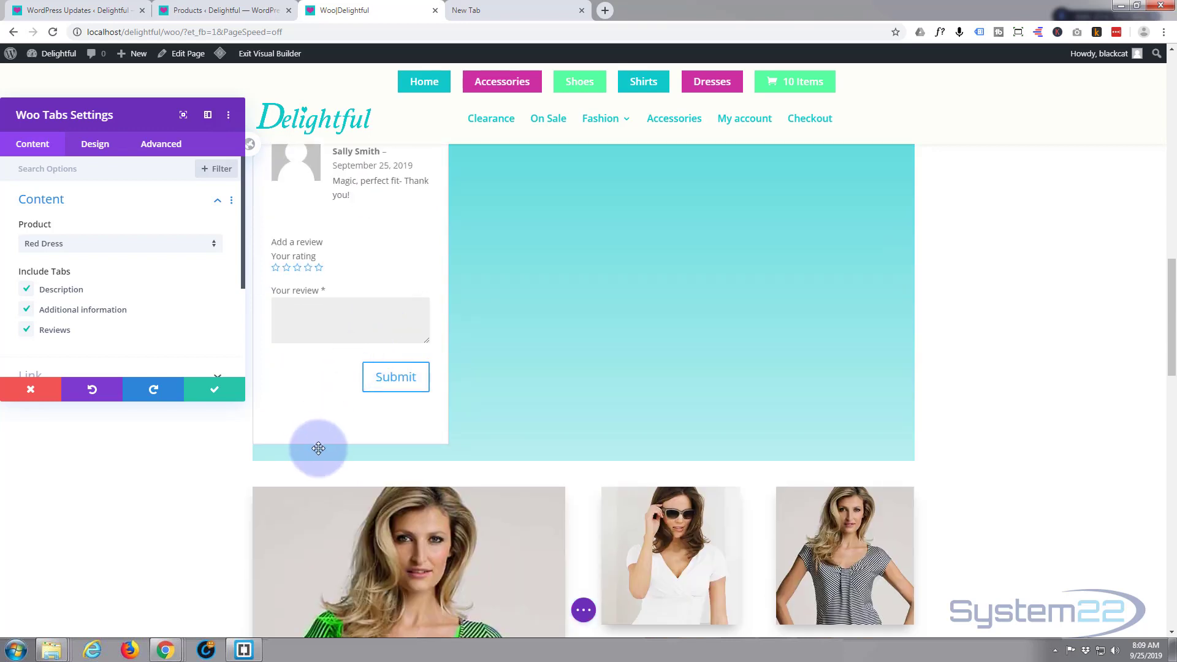
scroll(319, 429, "up", 7)
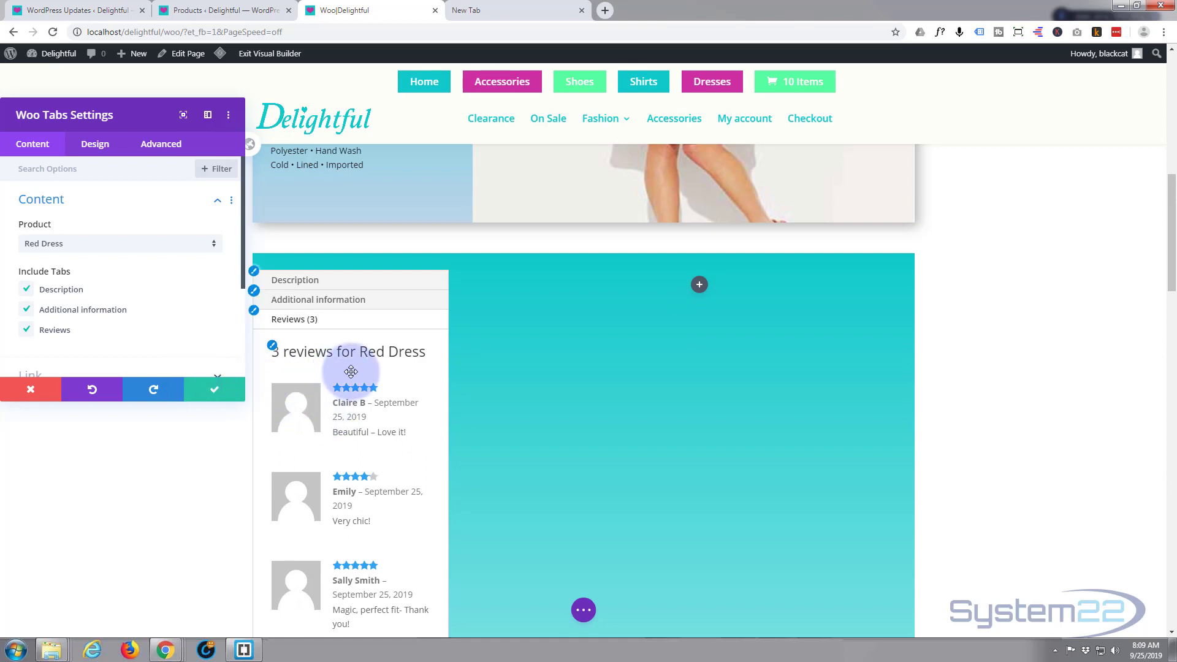
left_click(349, 301)
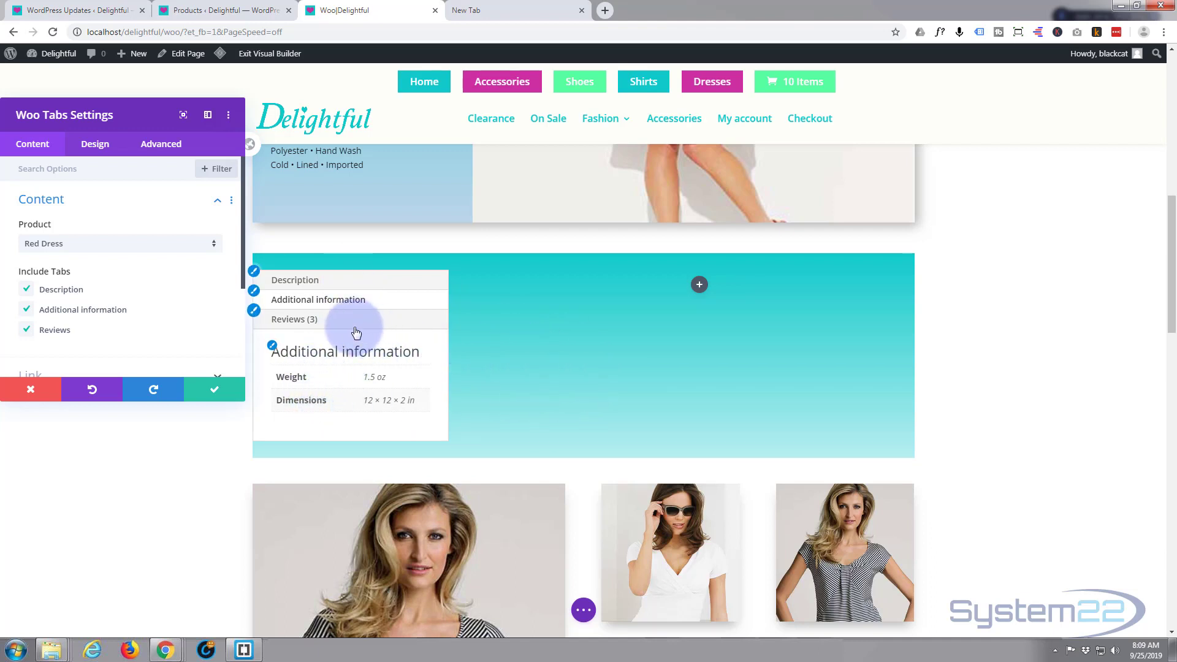
left_click(331, 286)
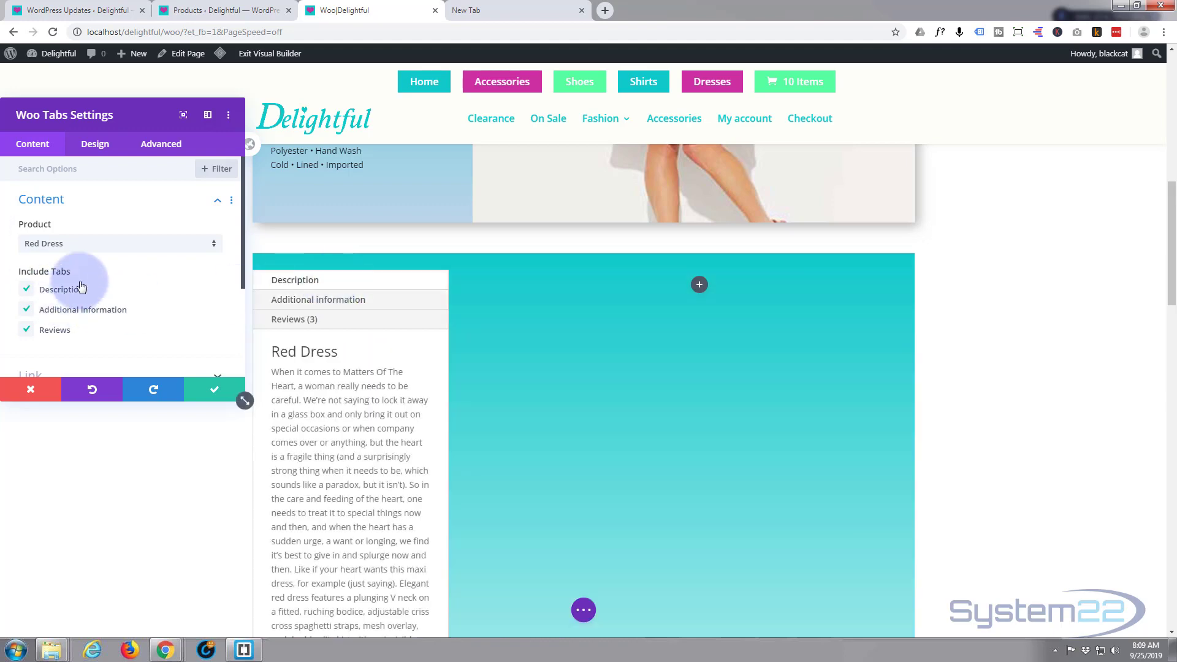
Step: Review the background options and the body text design options of the Woo Tabs module
scroll(86, 280, "down", 1)
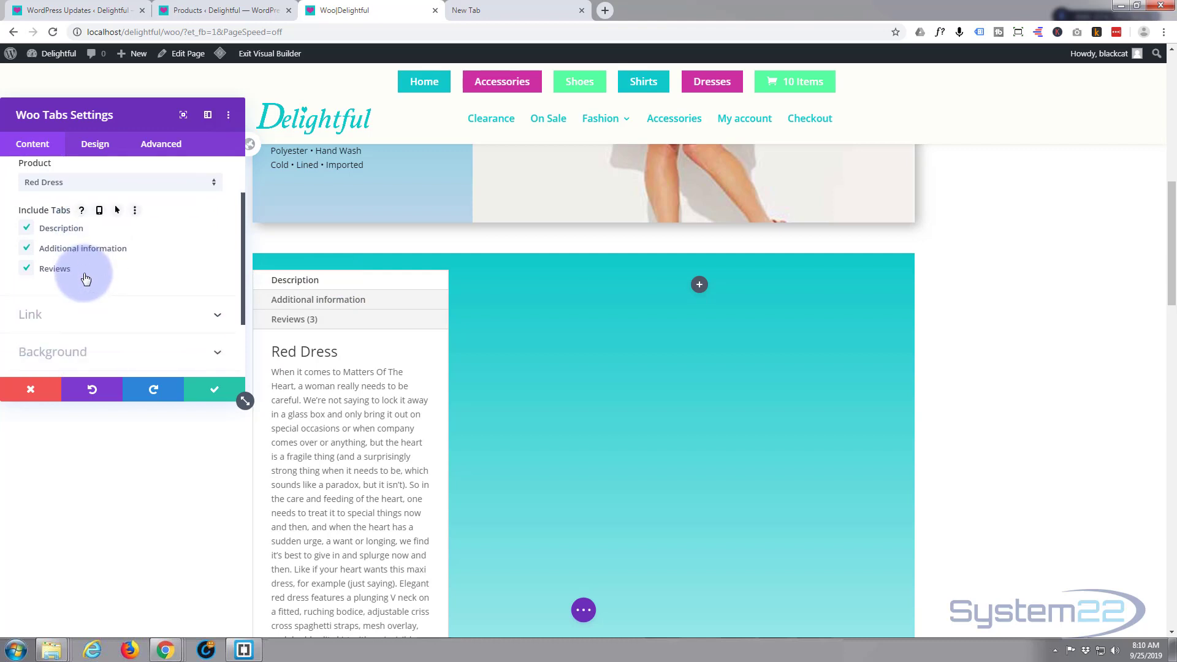
scroll(89, 282, "down", 1)
left_click(92, 293)
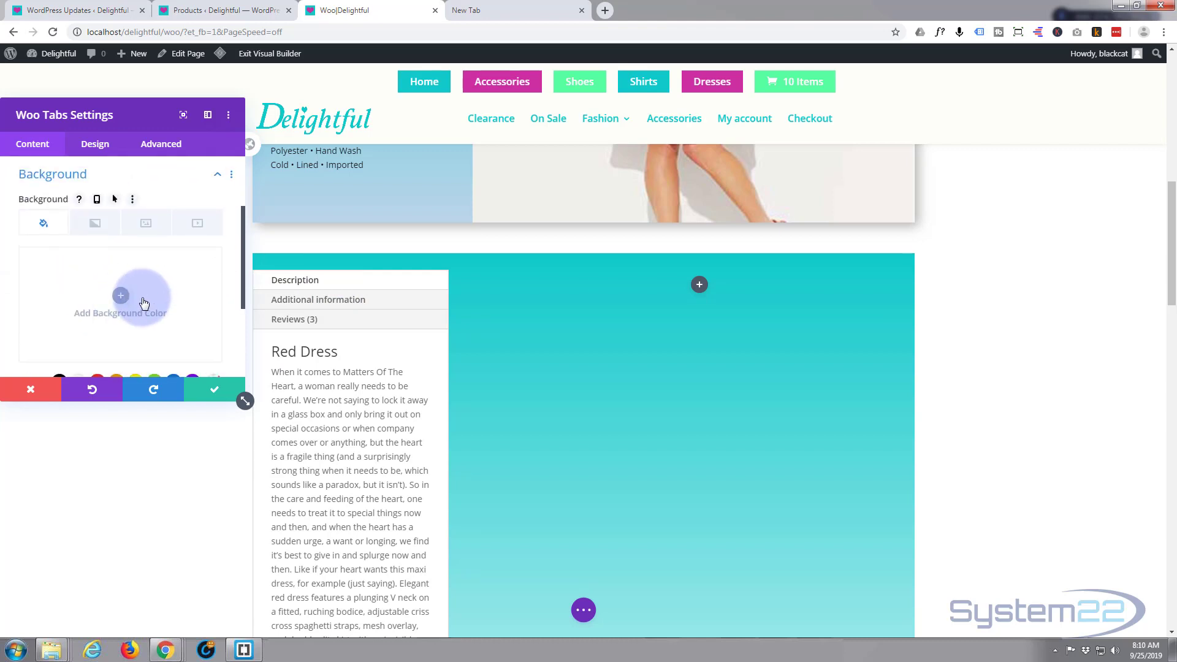
left_click(95, 144)
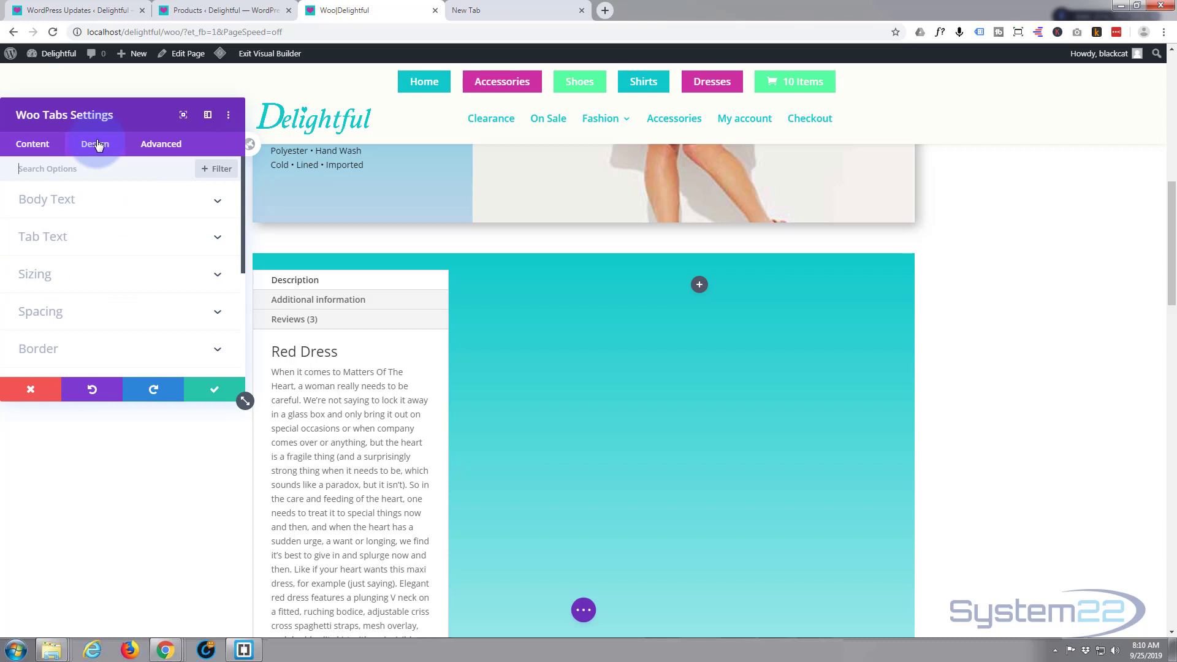
left_click(115, 207)
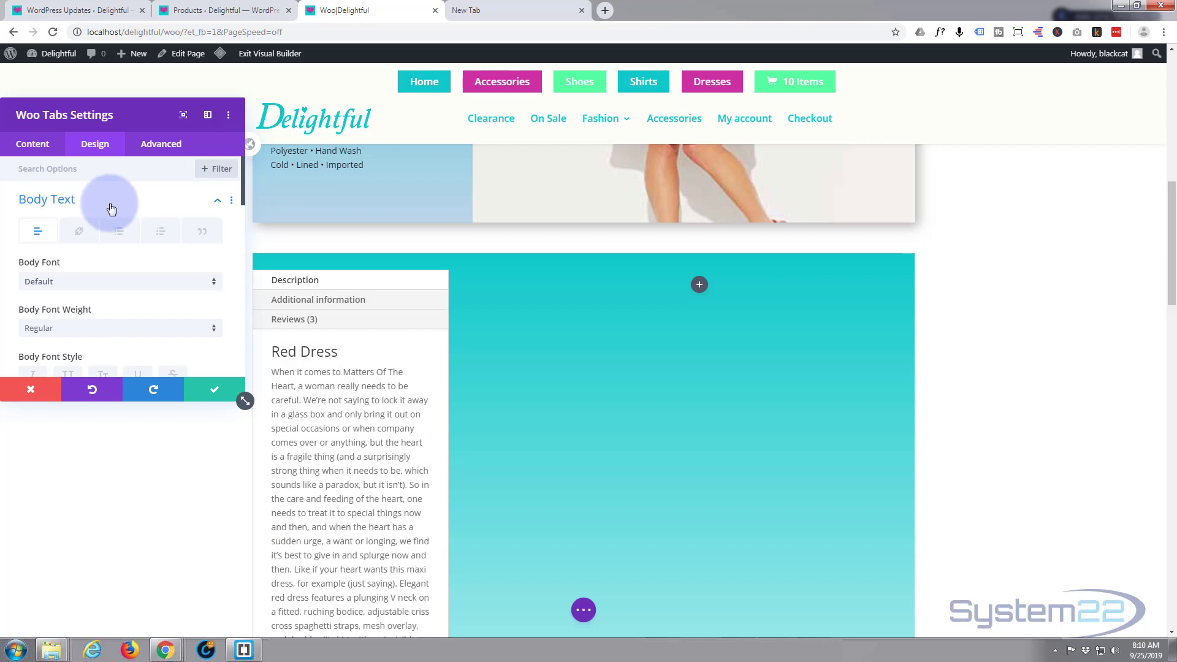
scroll(110, 270, "down", 1)
scroll(111, 270, "down", 3)
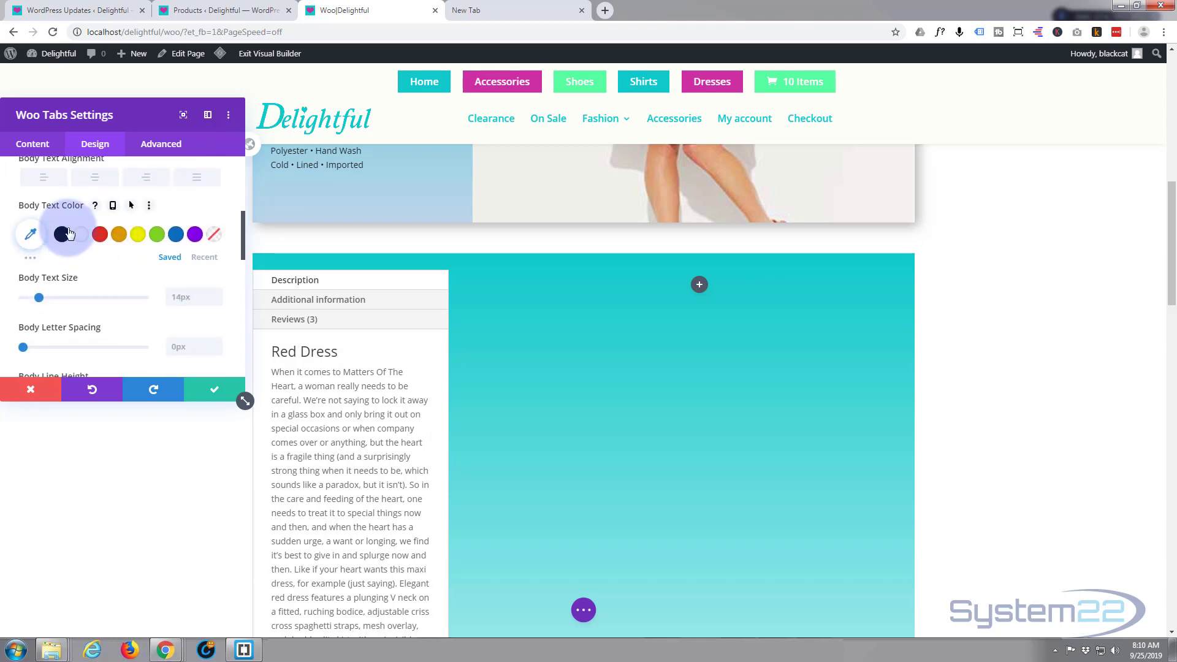
scroll(67, 228, "down", 1)
scroll(82, 225, "up", 2)
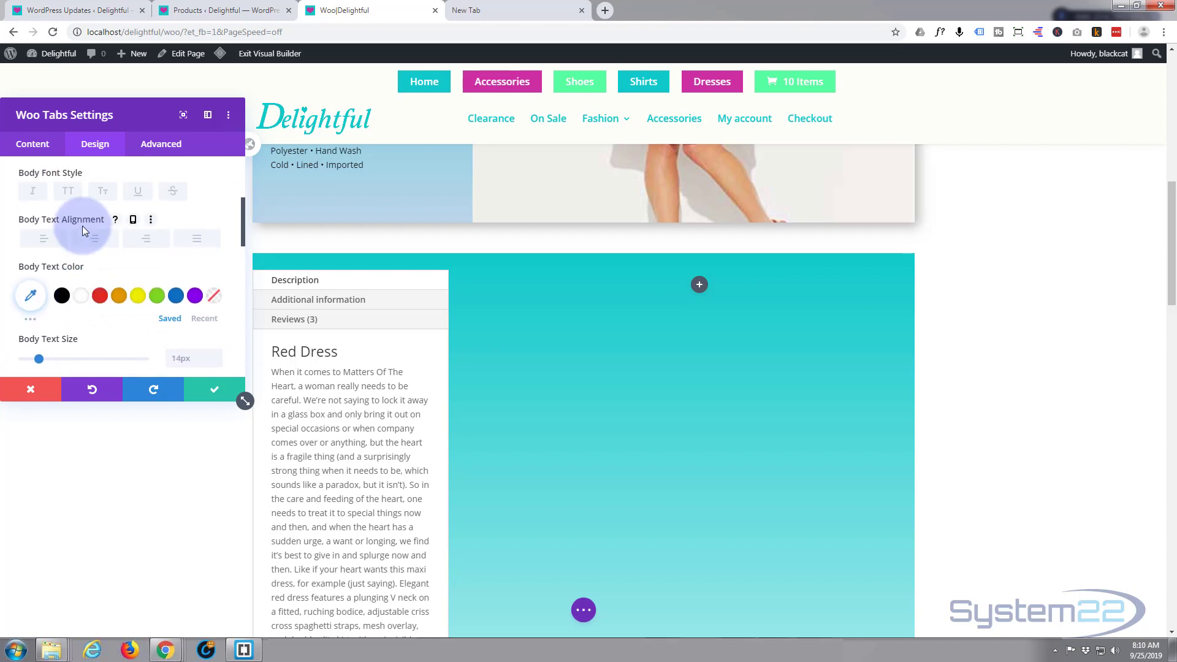
scroll(82, 226, "up", 3)
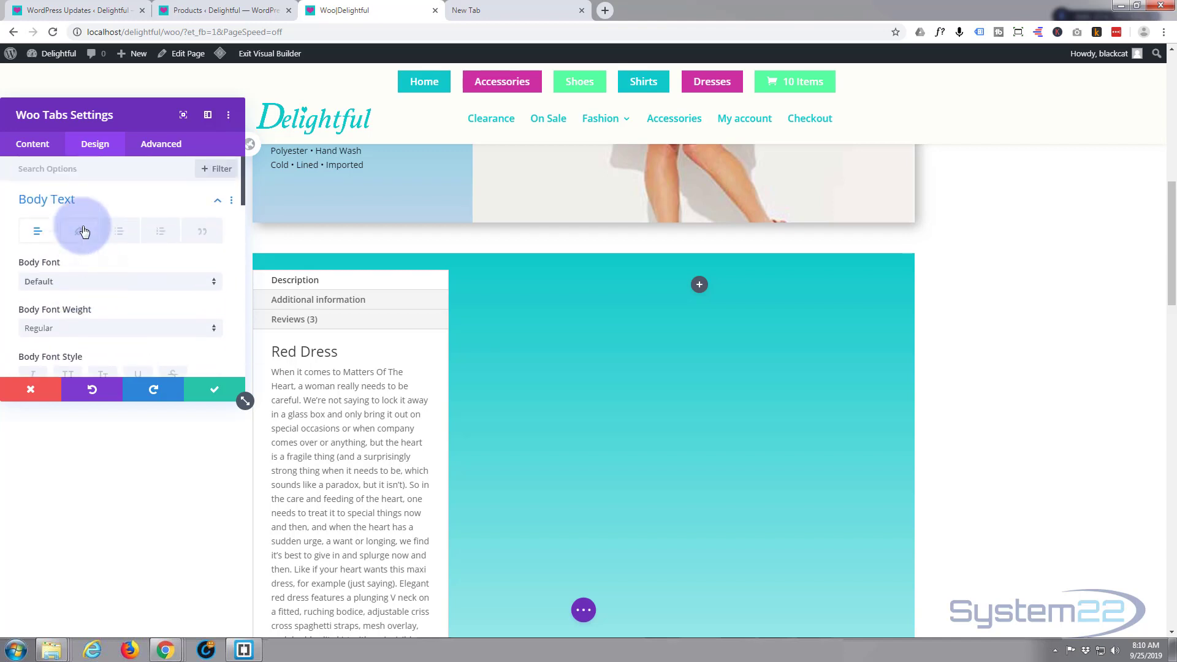
left_click(97, 203)
Step: Set the active tab background colour of the Woo Tabs module to #54FF9E
left_click(111, 237)
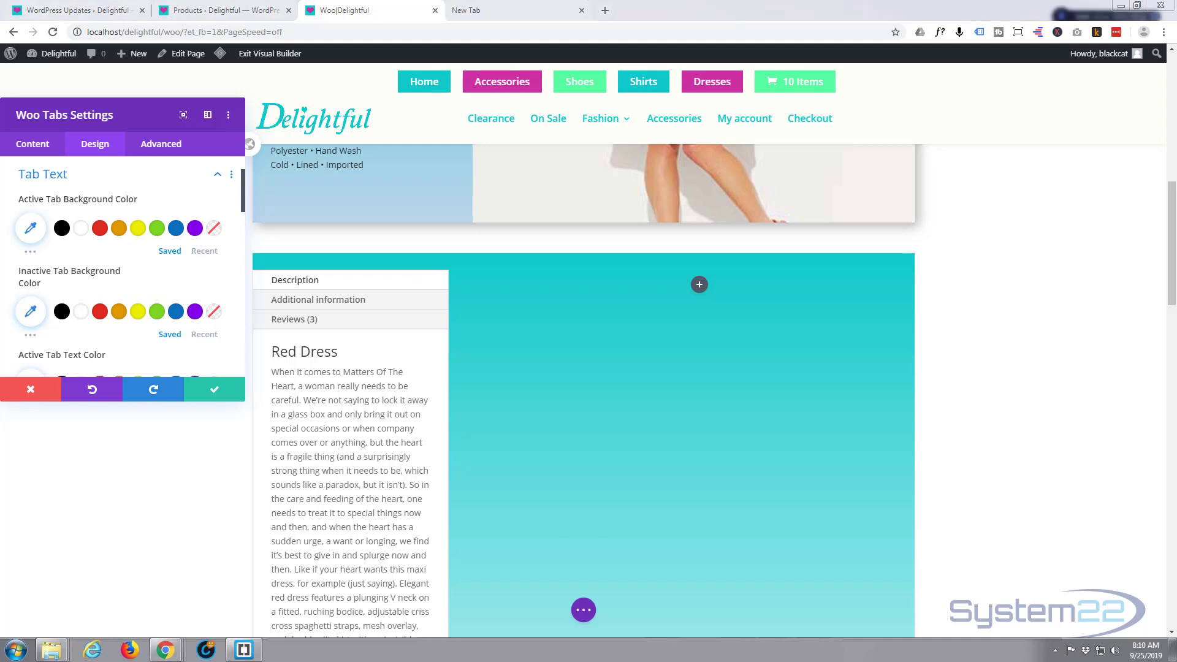
left_click(30, 228)
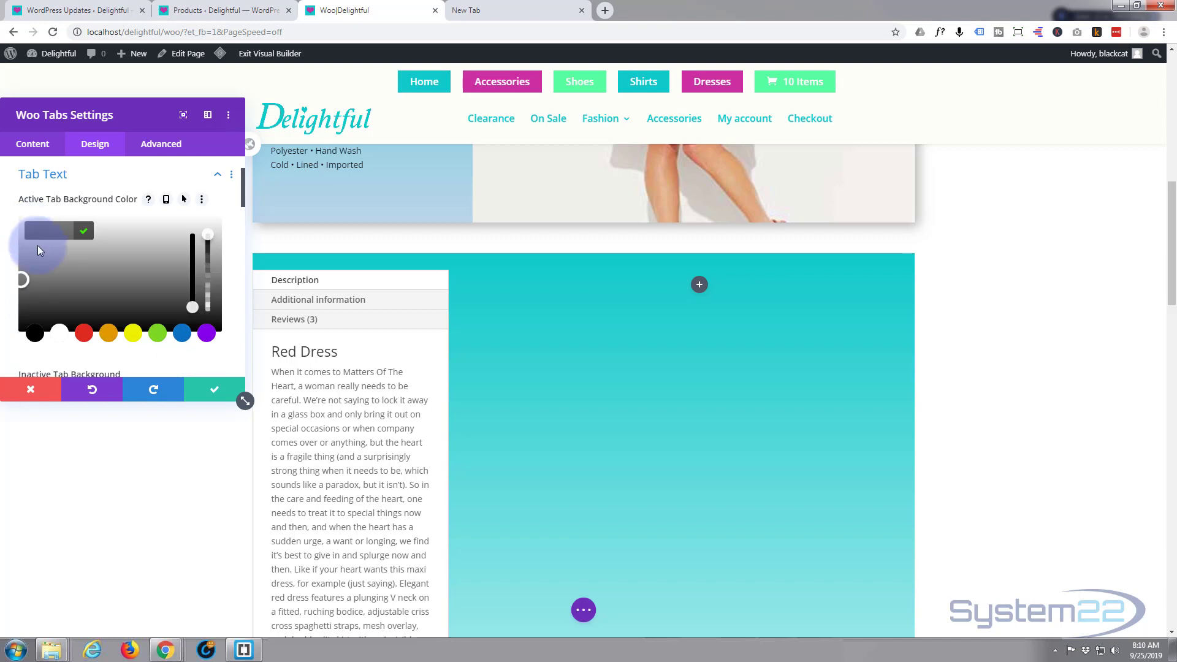
type("#54FF9E")
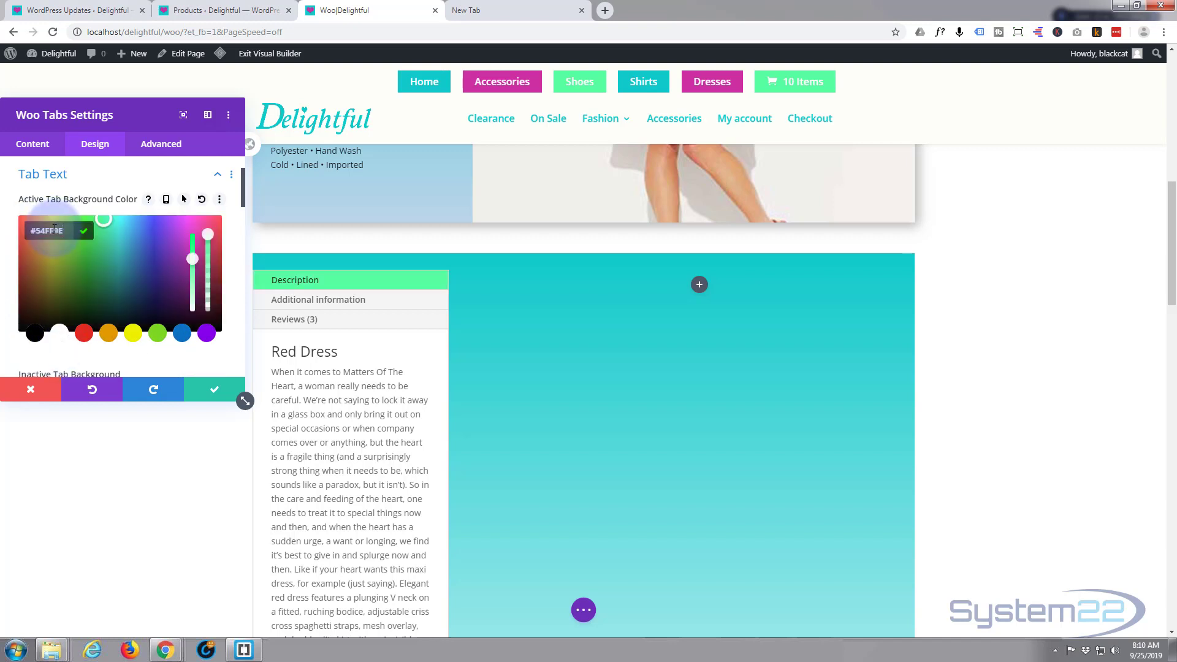
Step: Set the active tab text colour of the Woo Tabs module to white
scroll(43, 256, "down", 2)
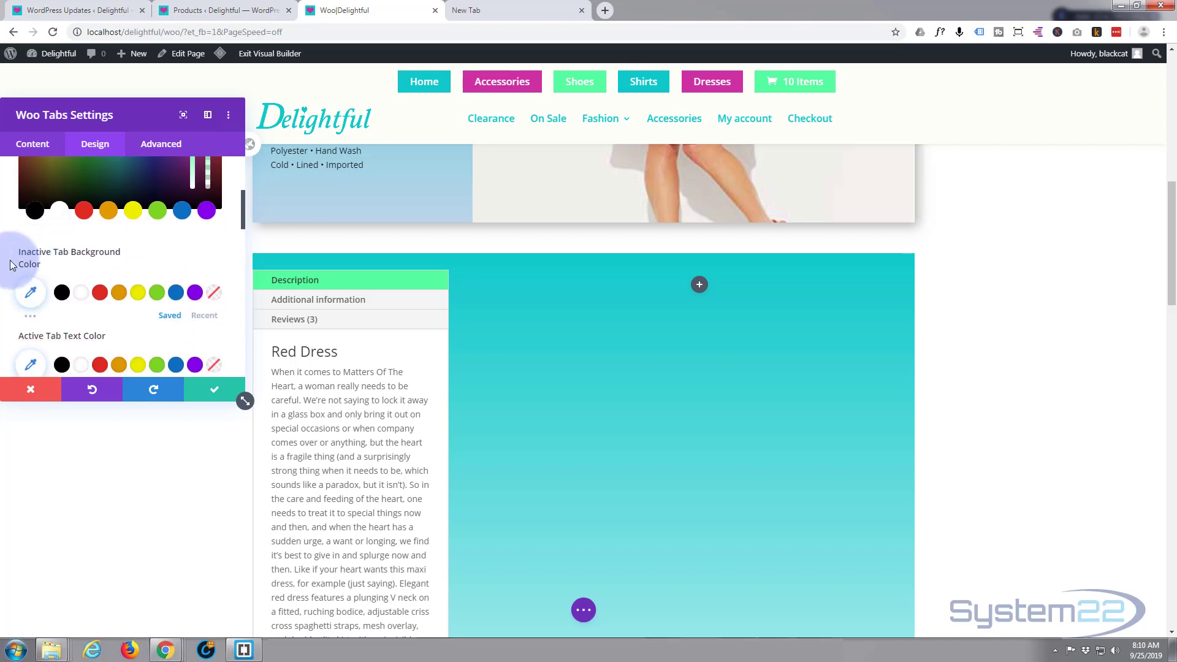
scroll(9, 264, "down", 1)
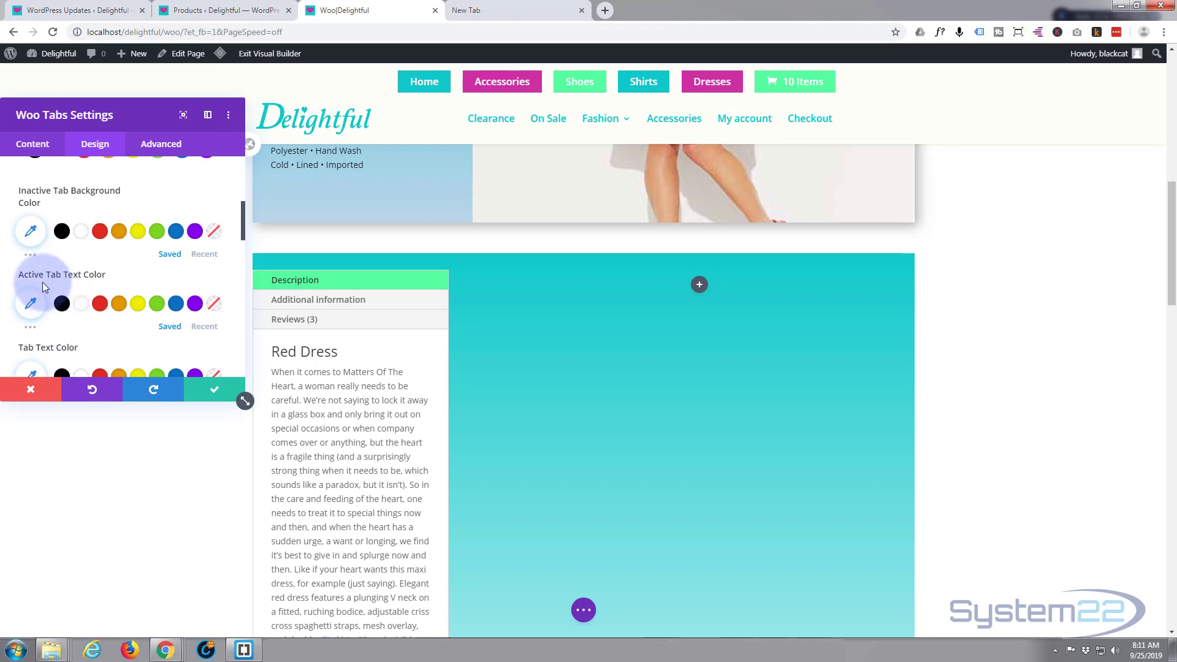
left_click(83, 310)
scroll(84, 311, "down", 2)
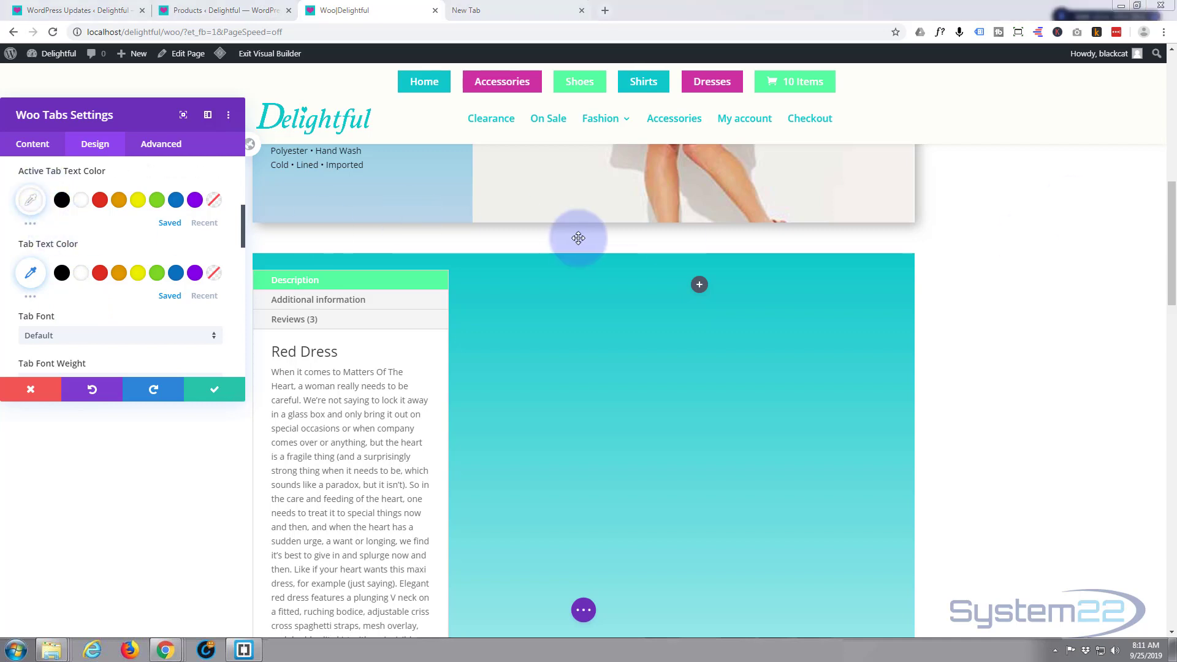
scroll(171, 245, "up", 3)
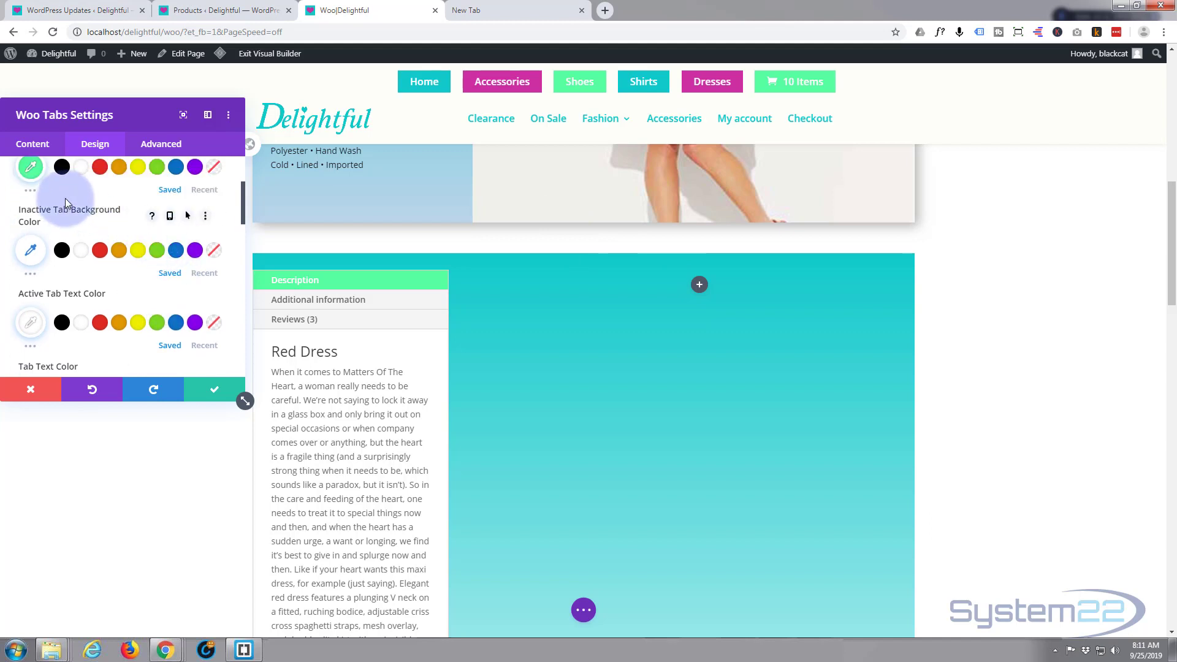
Step: Set the inactive tab background colour of the Woo Tabs module to #10caca
left_click(61, 242)
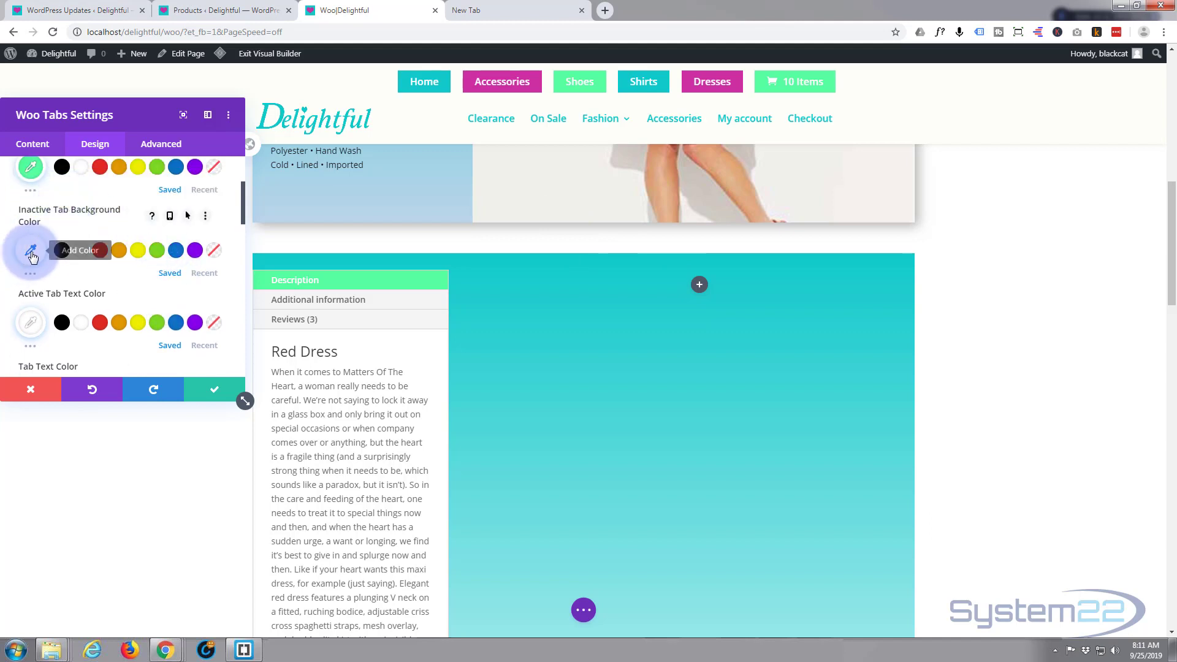
type("#10caca")
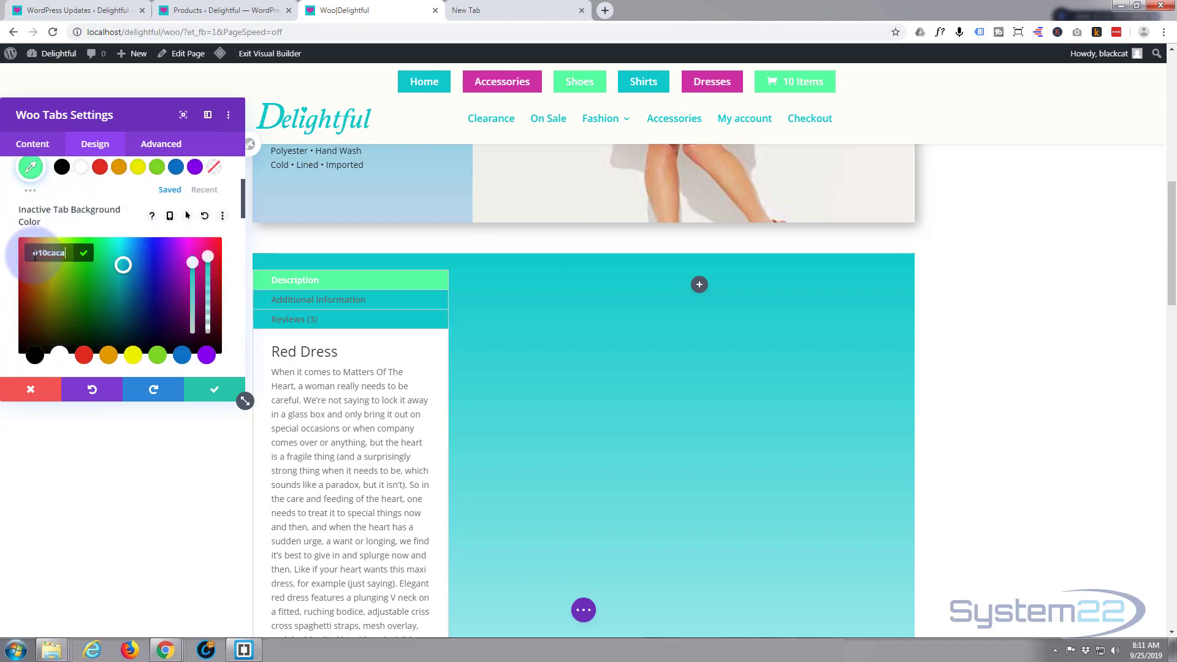
scroll(34, 255, "down", 2)
scroll(35, 255, "down", 2)
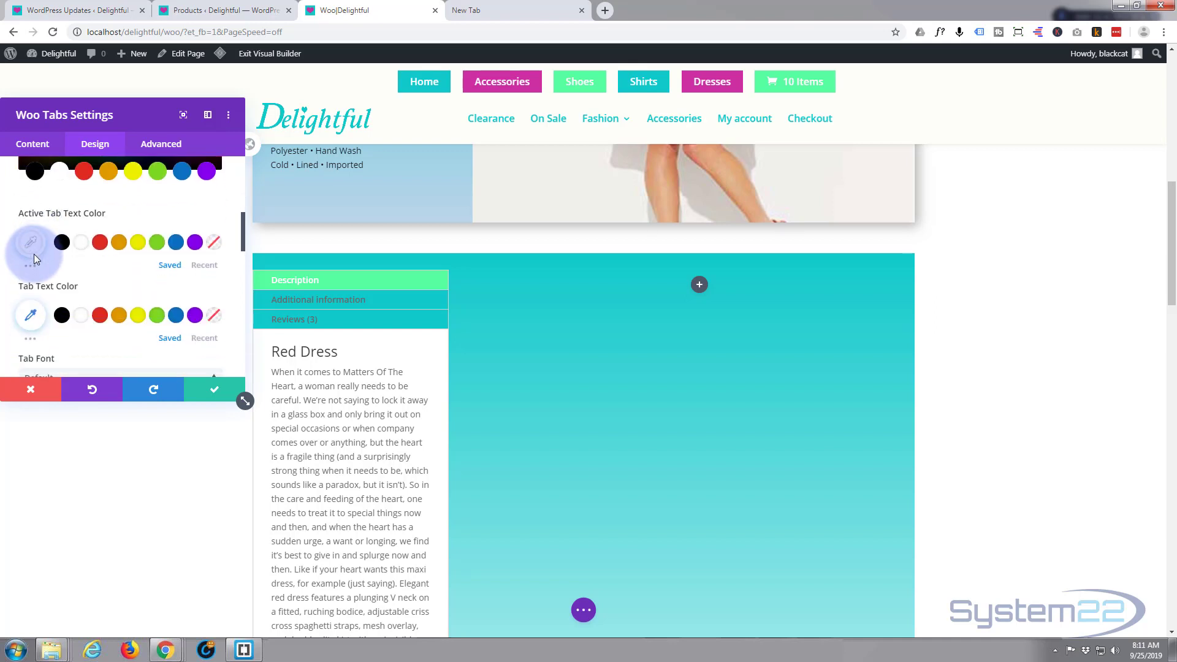
scroll(35, 259, "down", 1)
scroll(35, 259, "up", 3)
scroll(35, 257, "up", 4)
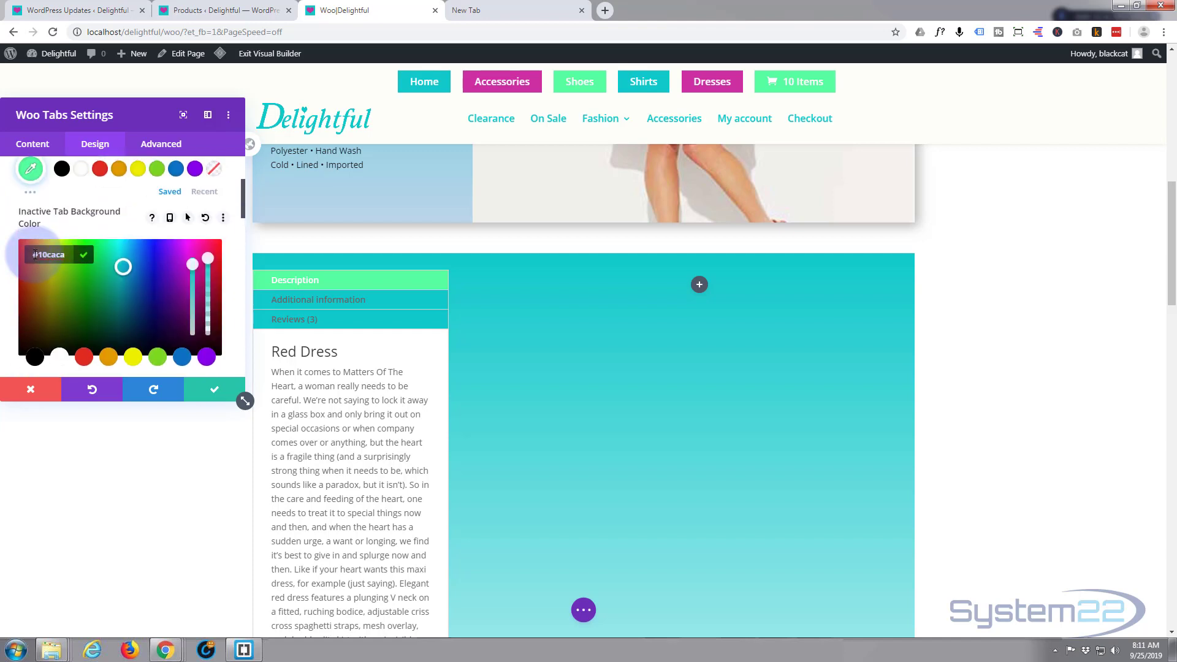
Step: Set the tab text colour of the Woo Tabs module to white (#ffffff)
scroll(35, 256, "down", 1)
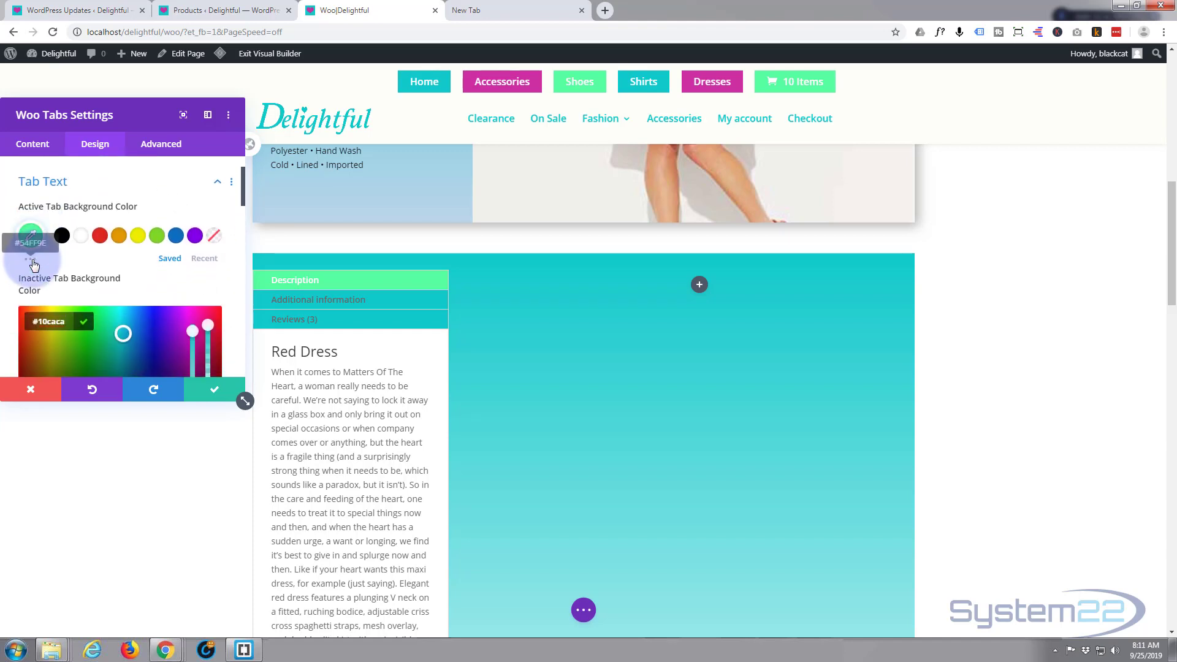
scroll(34, 263, "down", 1)
scroll(34, 264, "down", 3)
scroll(32, 259, "down", 1)
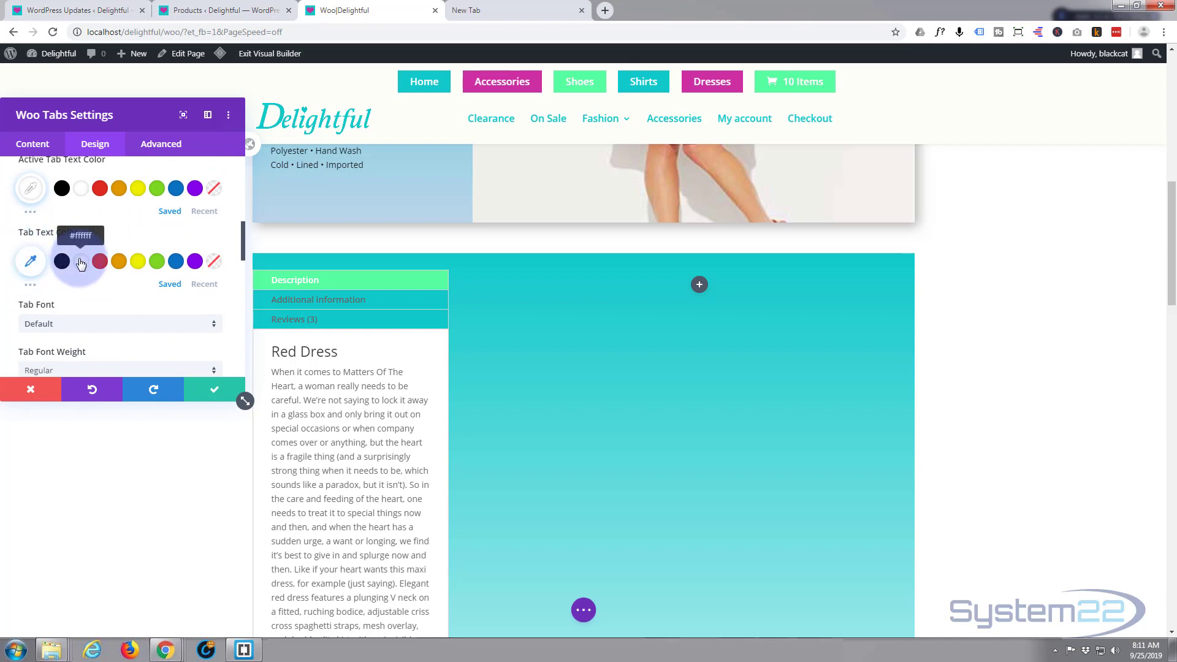
left_click(80, 261)
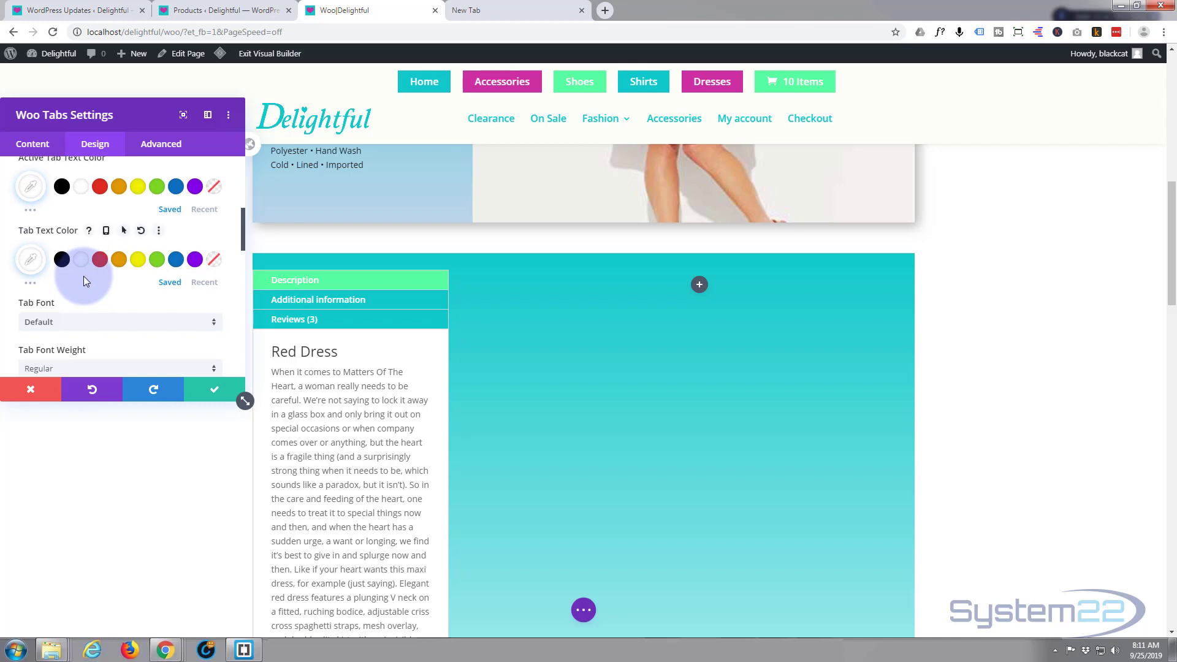
Step: Give the Woo Tabs module a fully transparent background, rgba(0,0,0,0), and save its settings
scroll(84, 276, "down", 2)
scroll(84, 276, "down", 5)
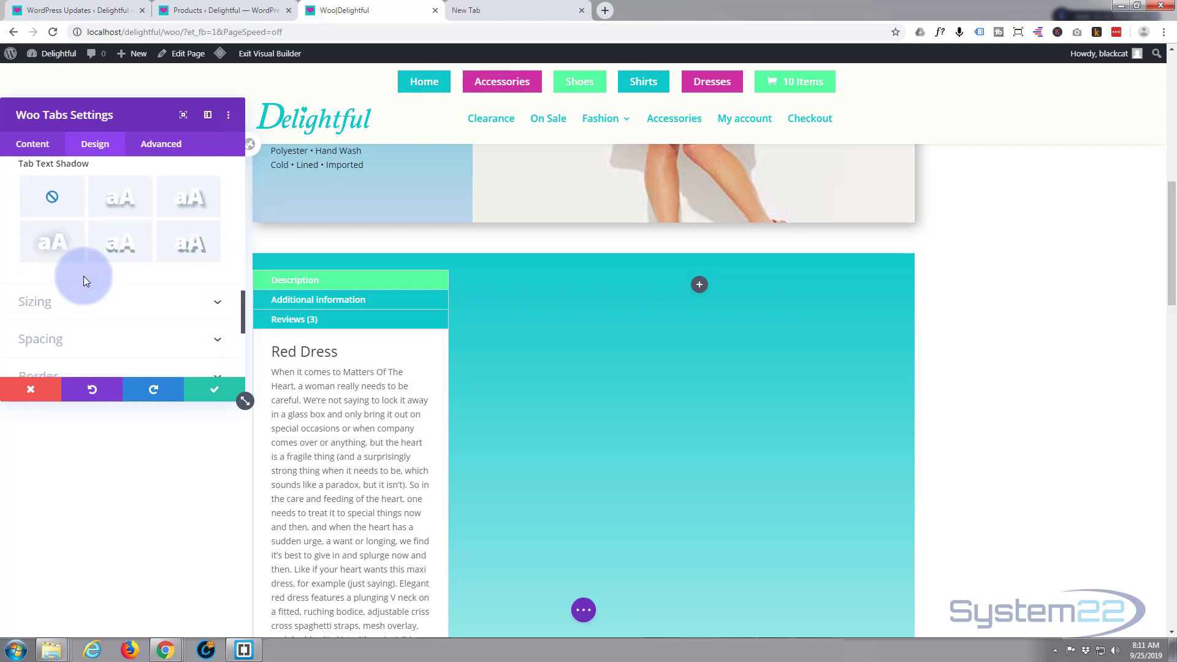
scroll(83, 276, "down", 2)
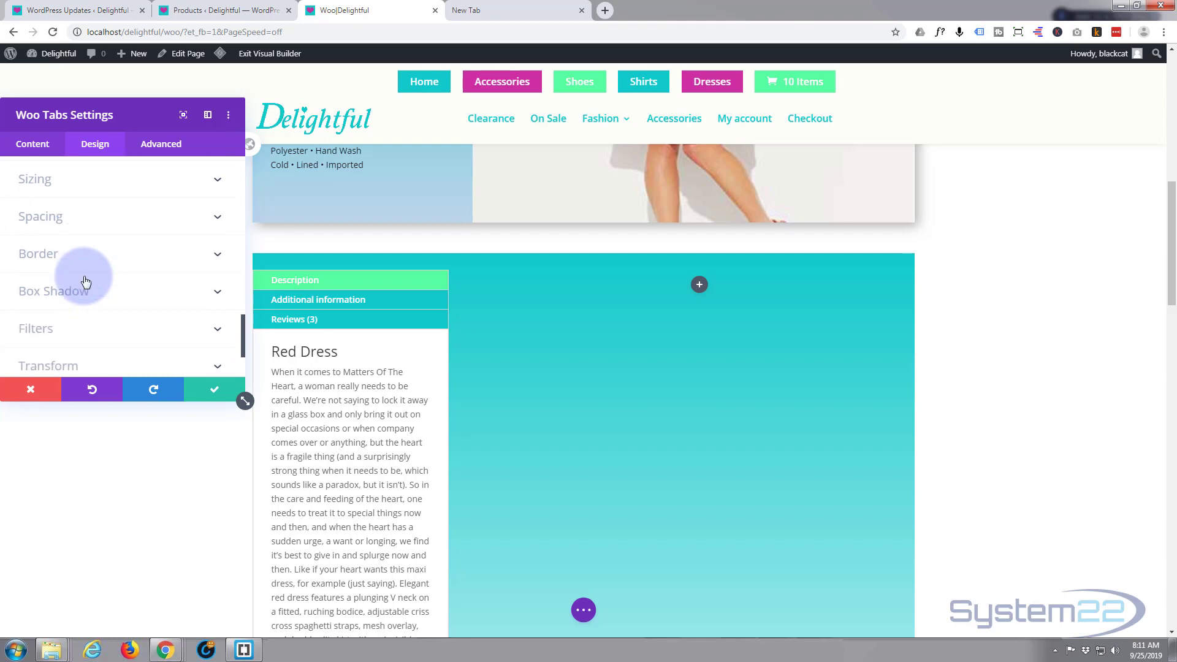
scroll(86, 282, "up", 2)
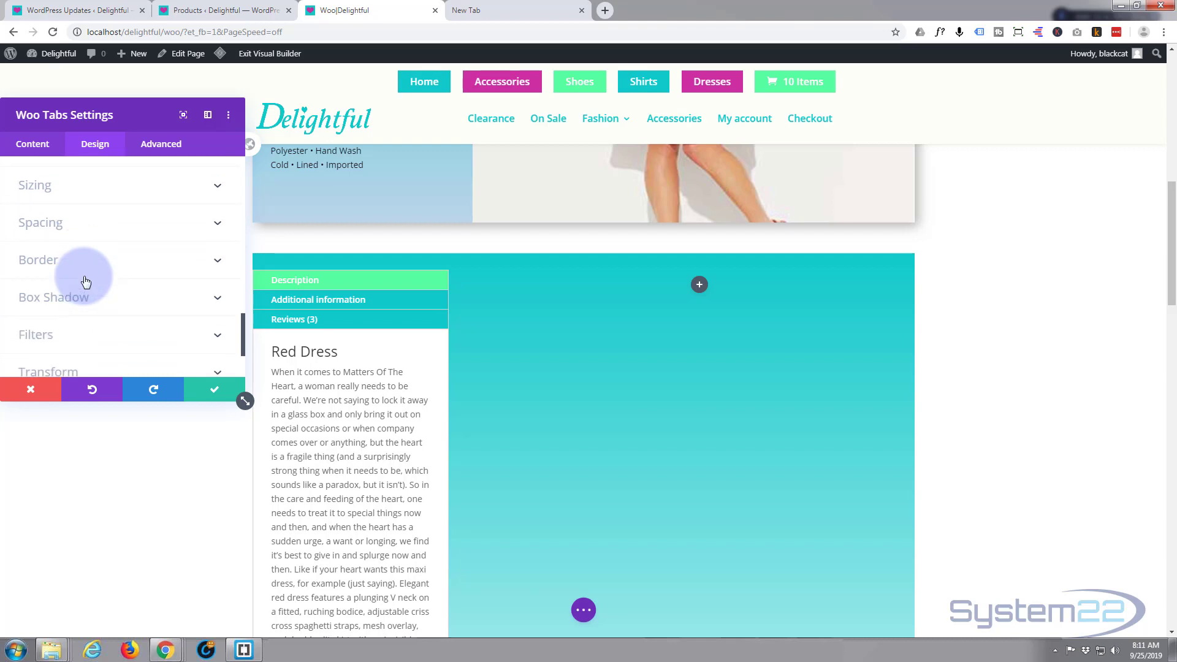
left_click(44, 146)
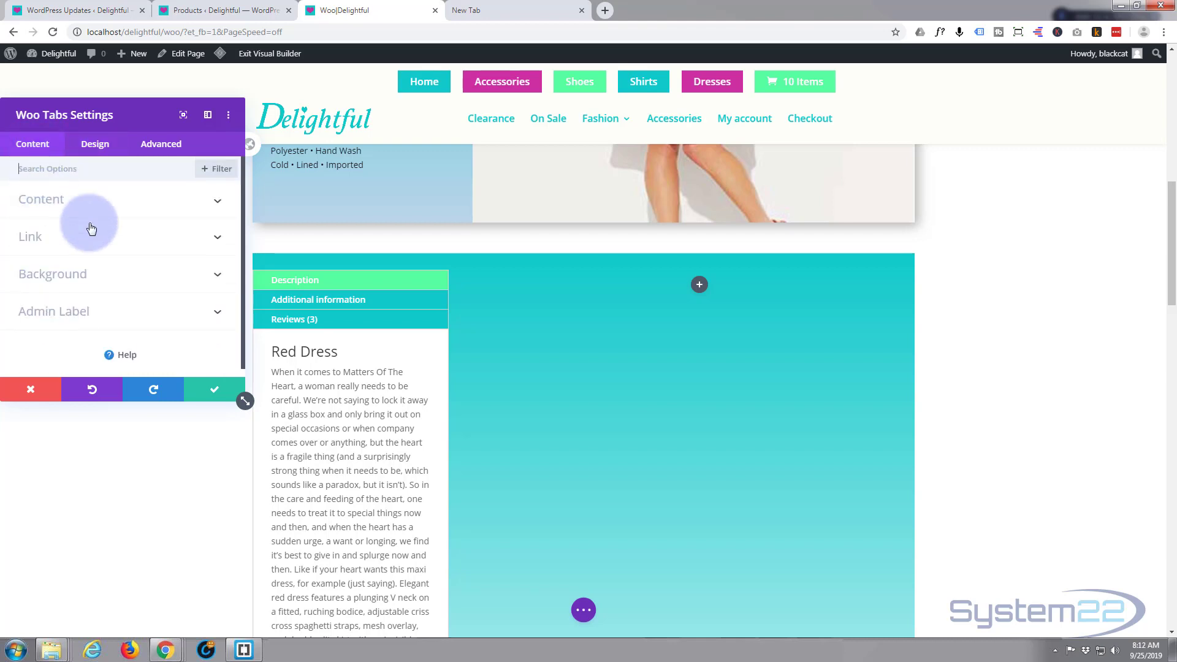
left_click(140, 274)
left_click(131, 288)
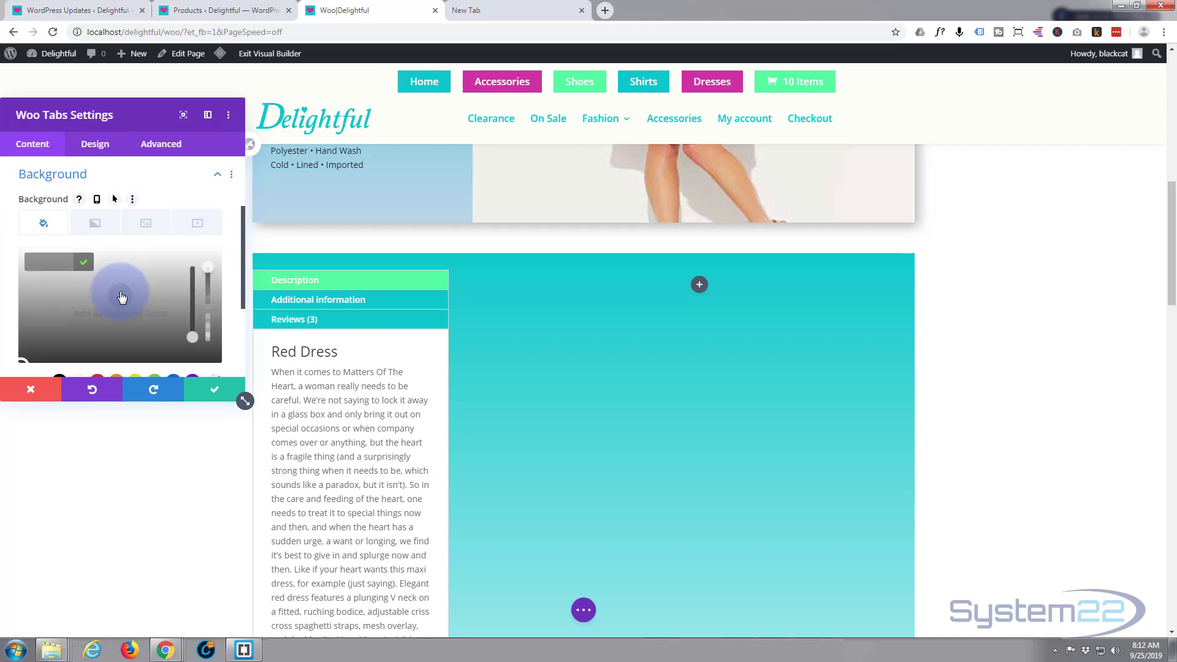
left_click(209, 270)
left_click_drag(209, 270, 214, 358)
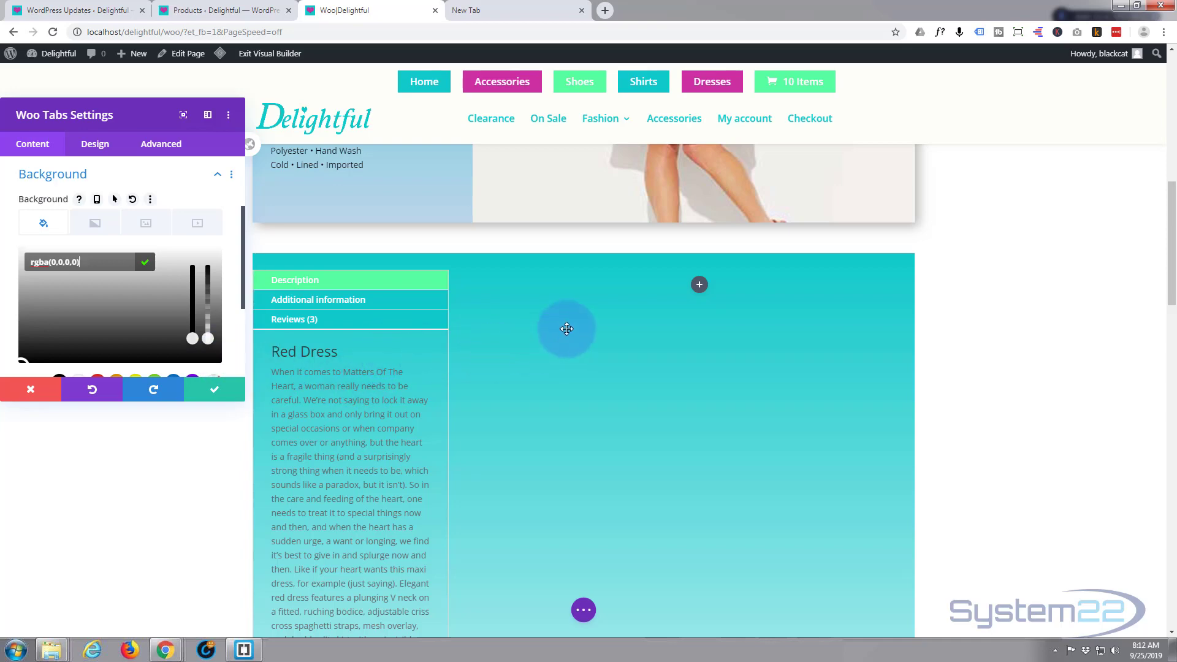
scroll(565, 326, "down", 3)
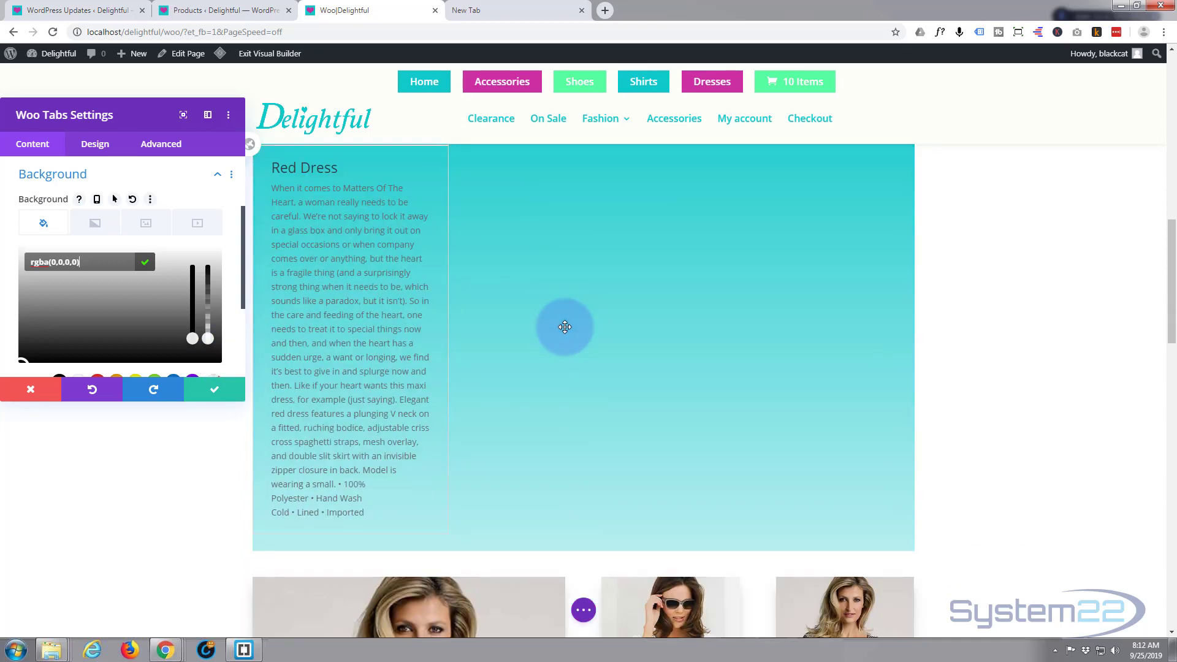
scroll(564, 326, "up", 4)
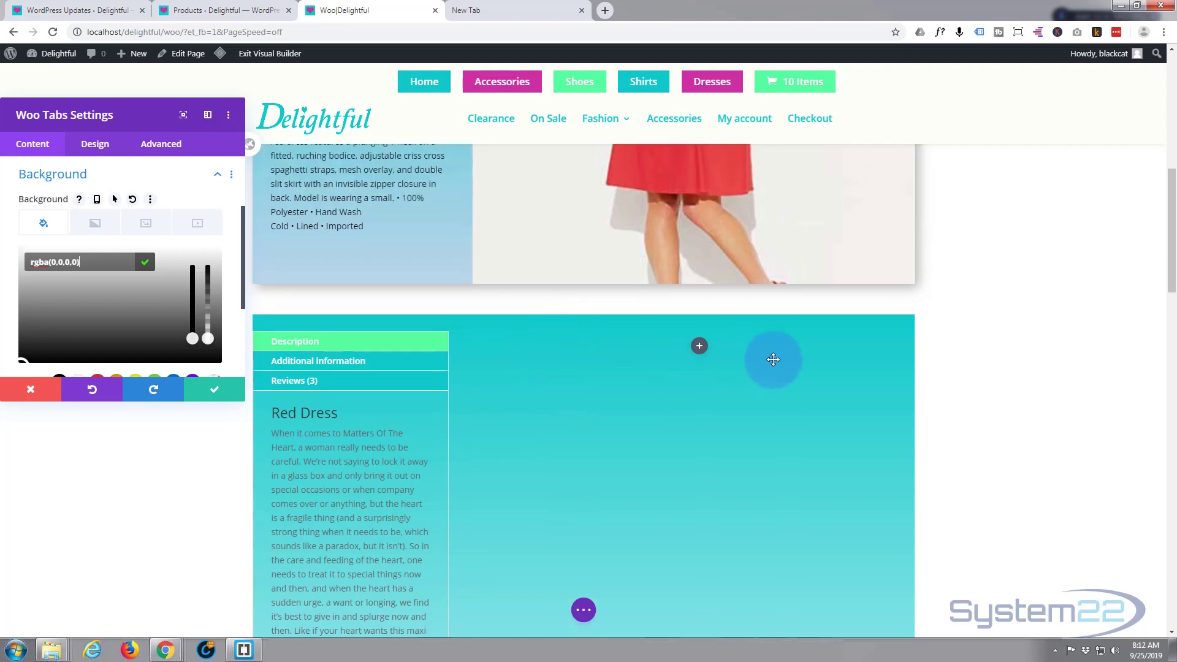
left_click(207, 396)
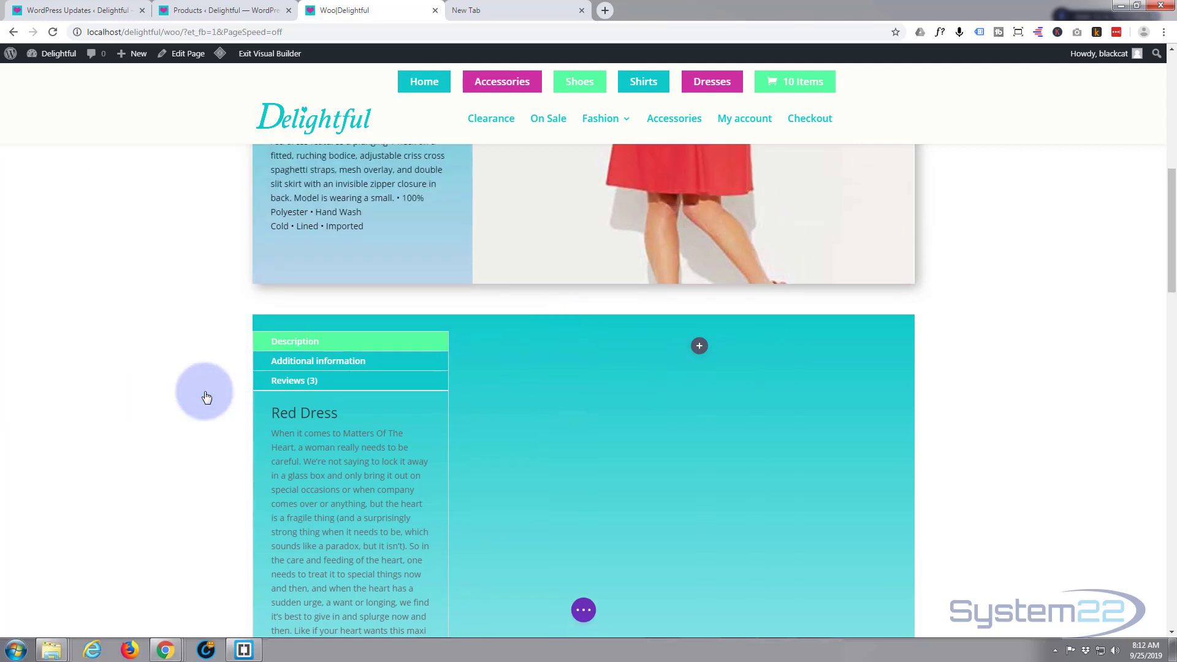
Step: Add an Image module to the row's empty right column and load the red dress photo from the media library
left_click(699, 346)
scroll(659, 475, "down", 2)
scroll(661, 478, "down", 5)
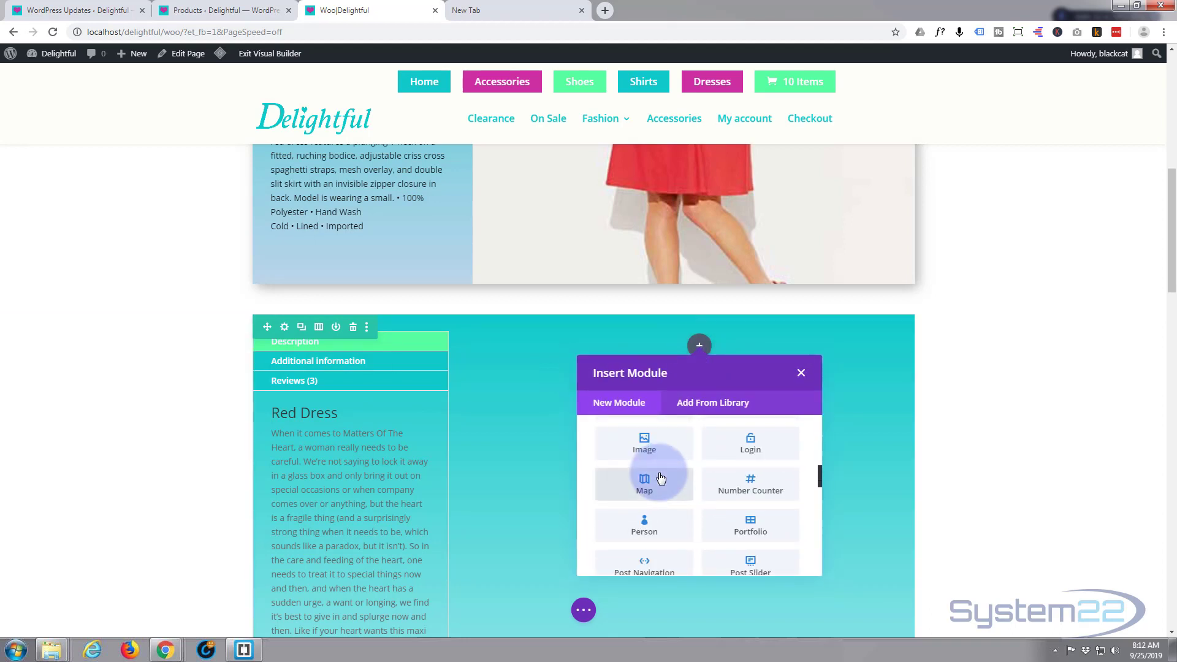
left_click(644, 446)
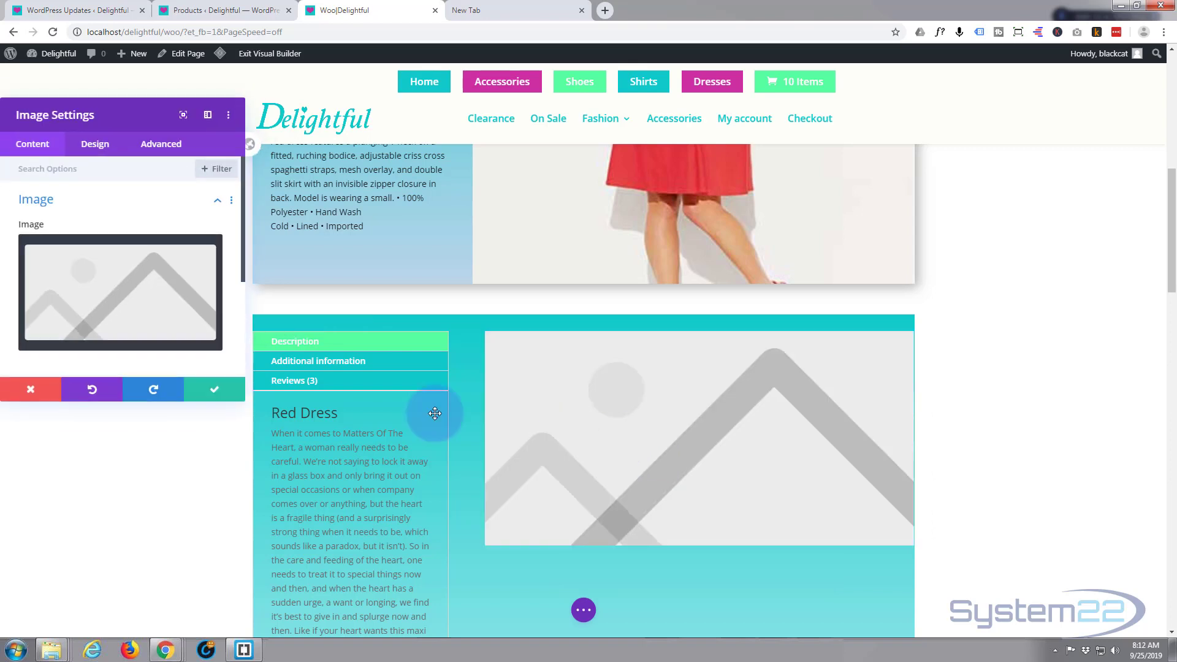
left_click(96, 279)
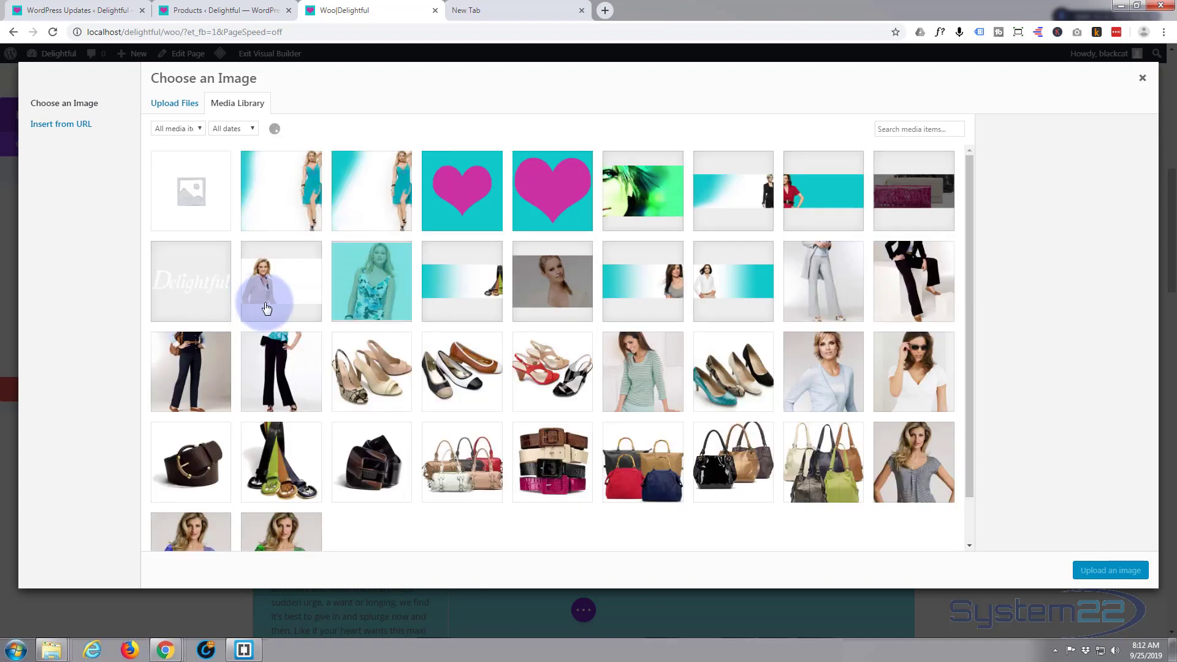
scroll(265, 303, "down", 3)
left_click(454, 373)
left_click(1114, 572)
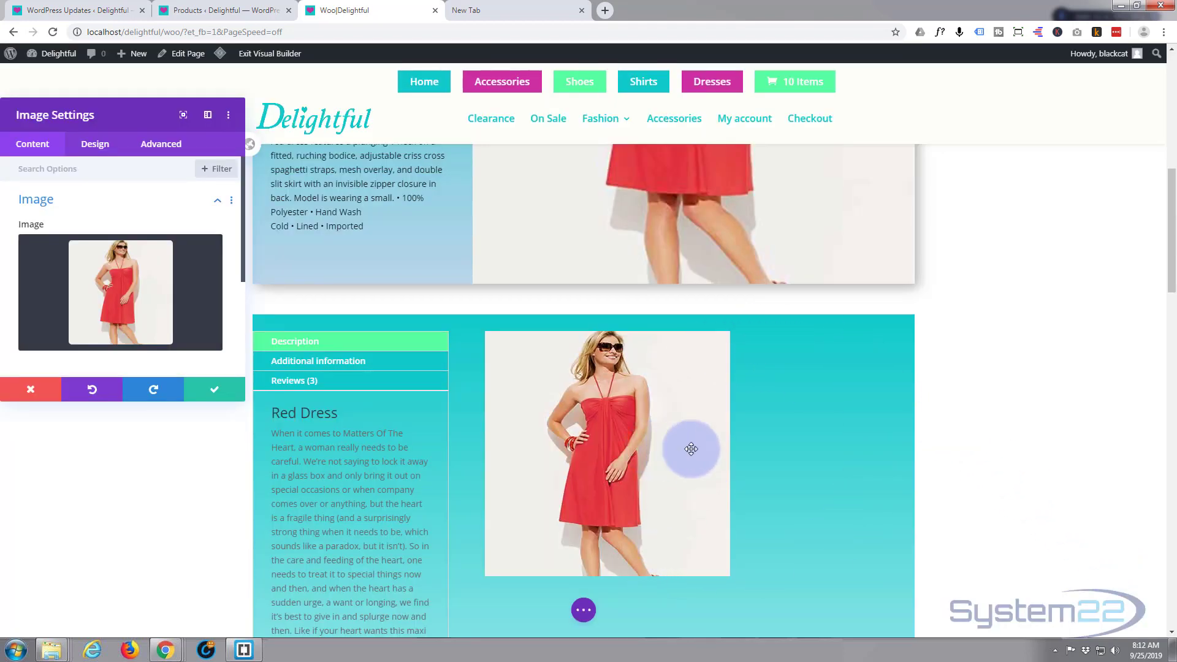
Step: Force the red dress image to full width in its column and save the Image module
scroll(91, 222, "down", 2)
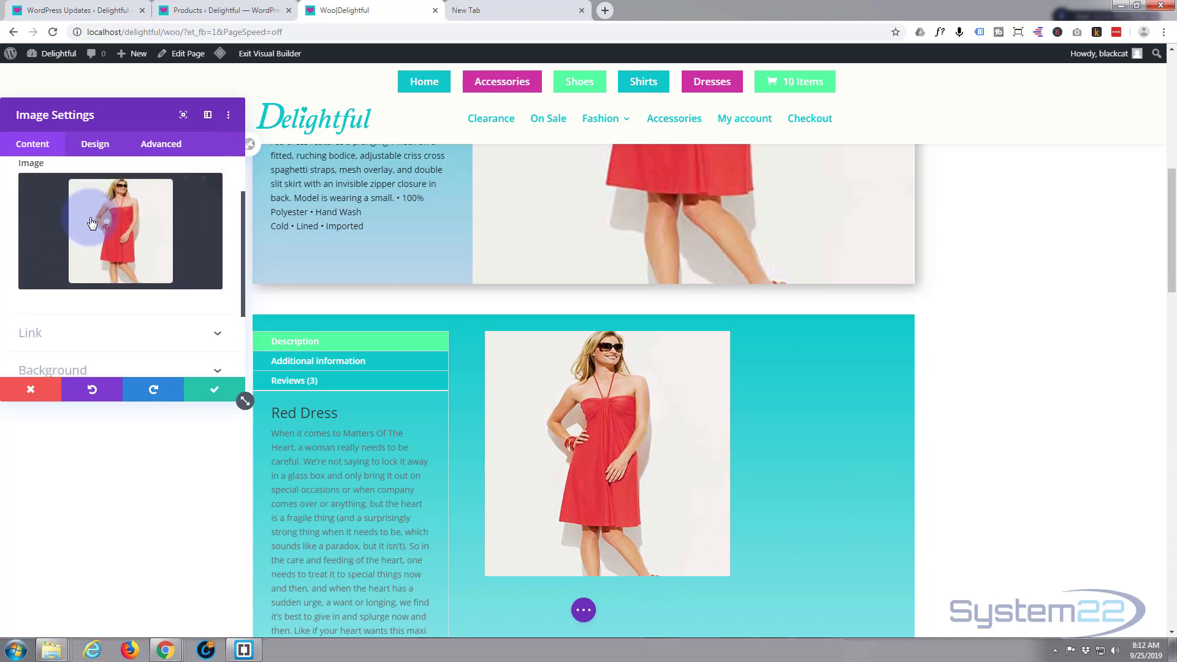
scroll(83, 251, "down", 1)
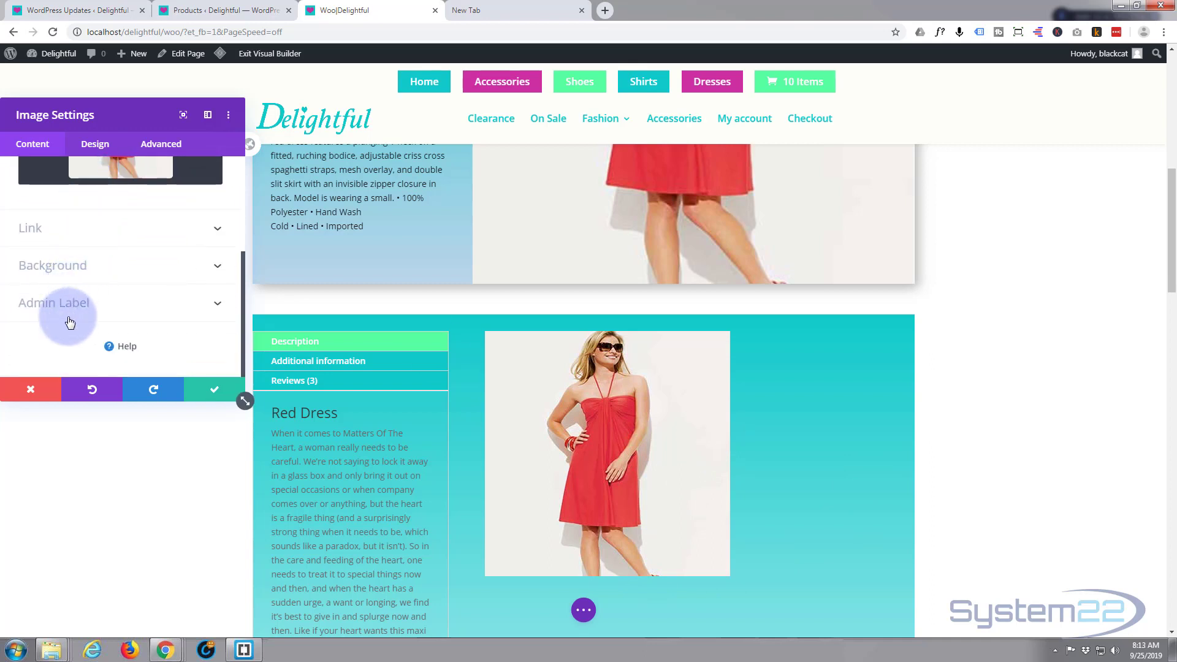
scroll(69, 319, "up", 1)
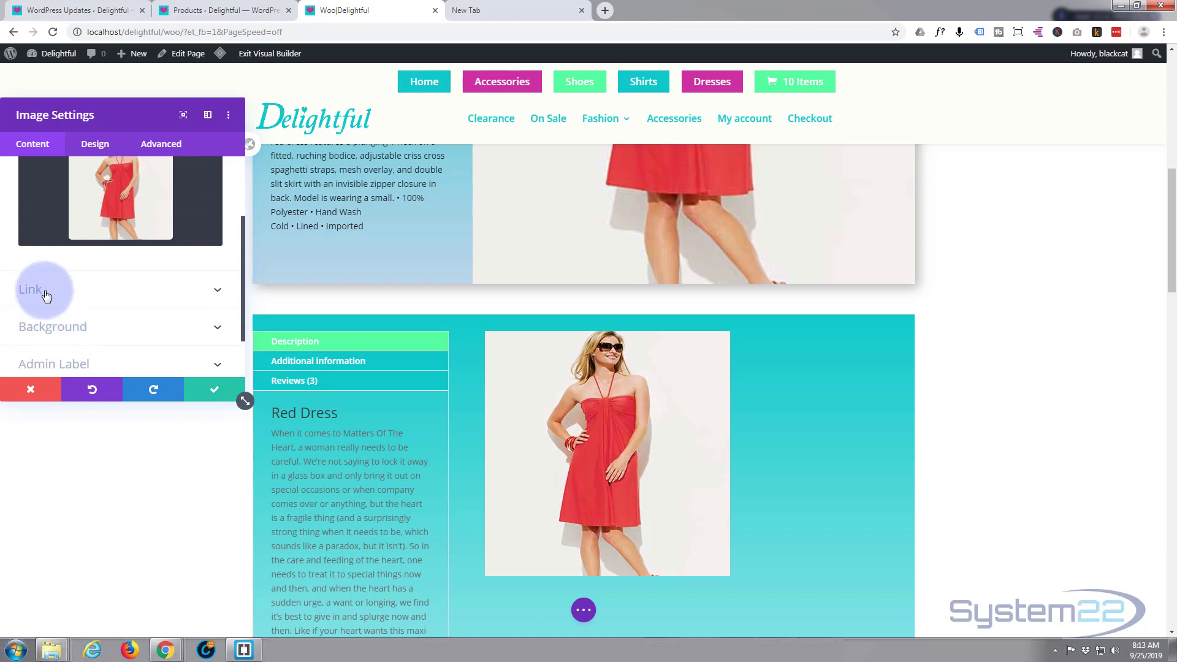
left_click(105, 146)
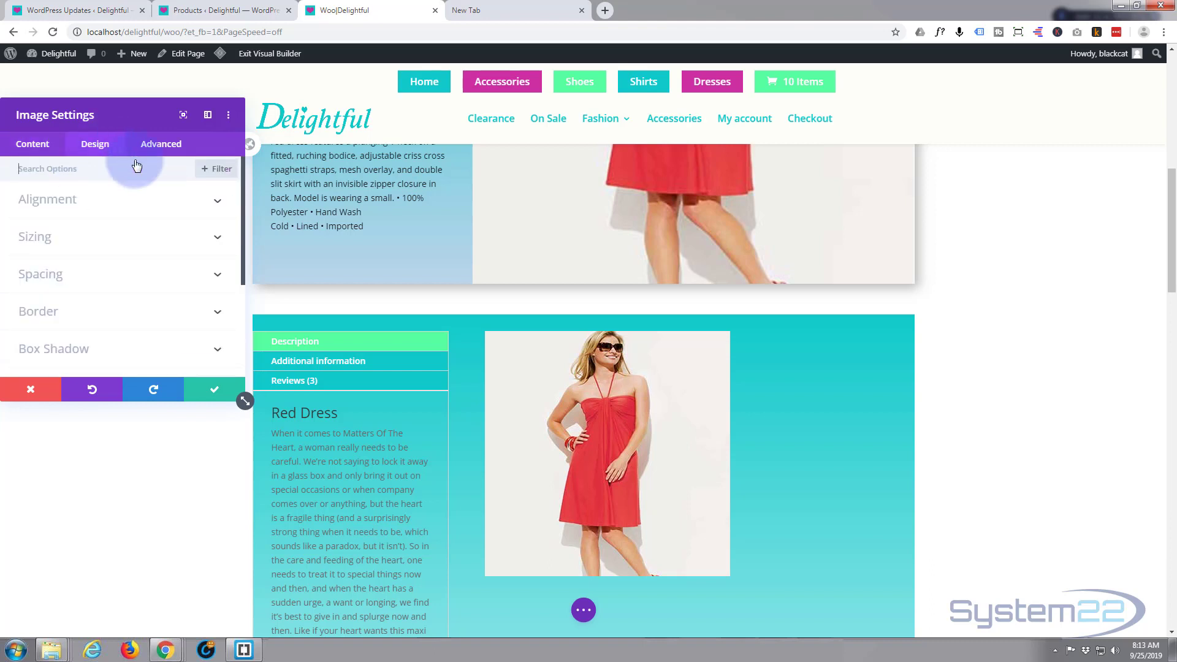
left_click(144, 244)
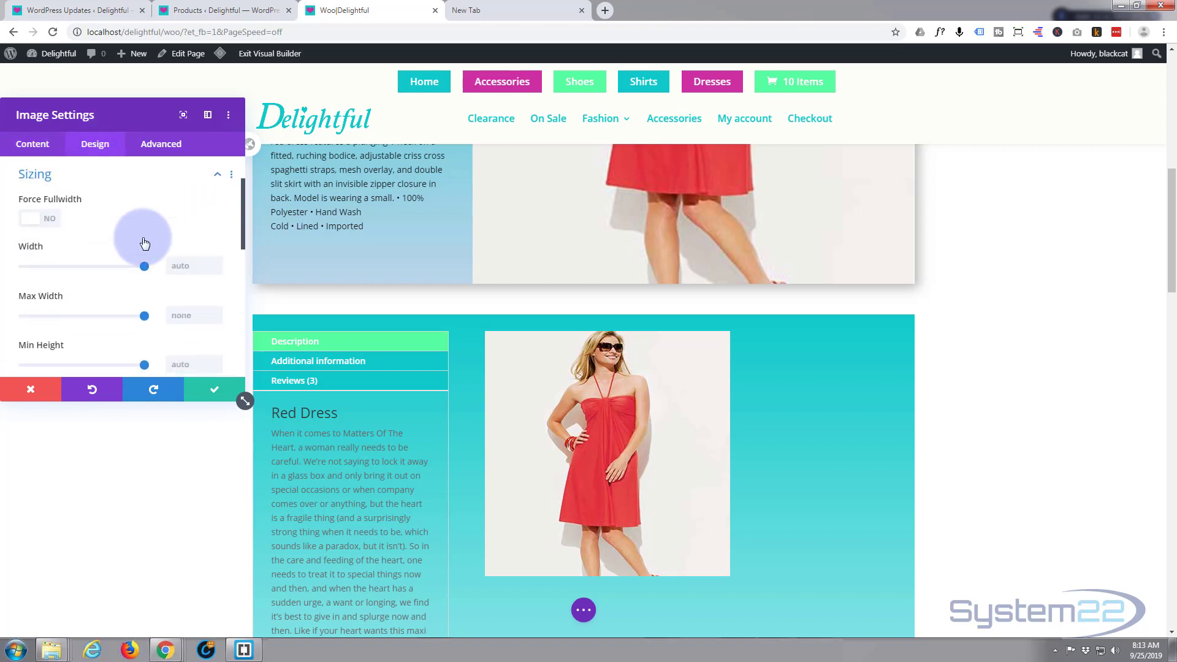
left_click(51, 224)
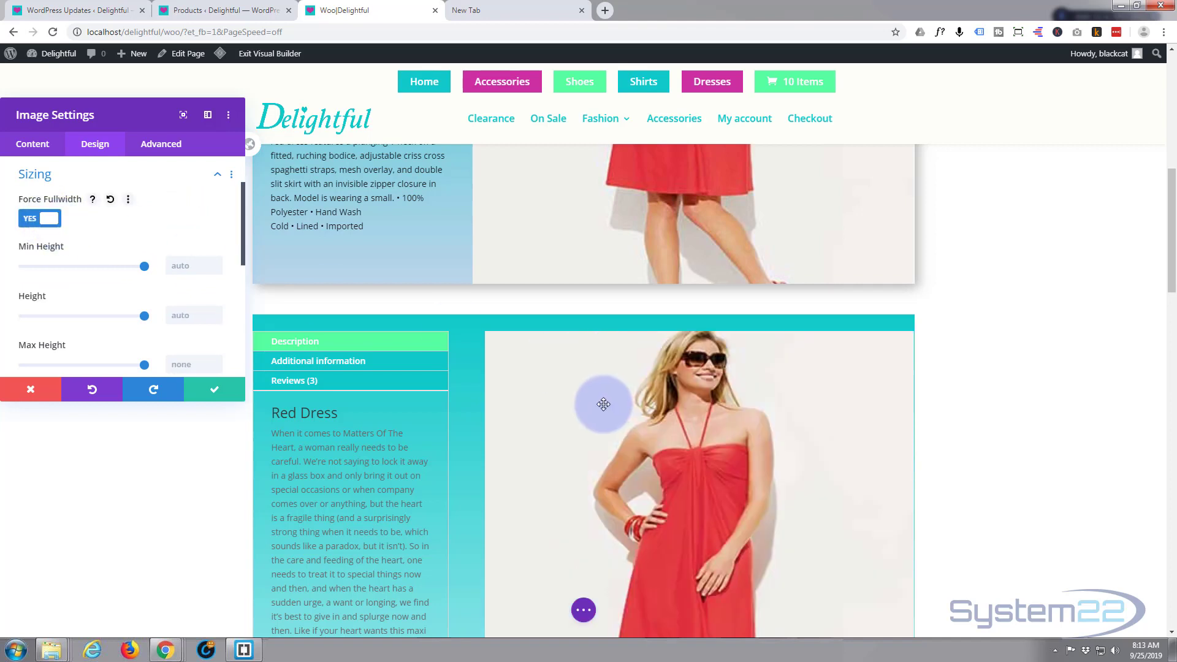
scroll(604, 401, "down", 3)
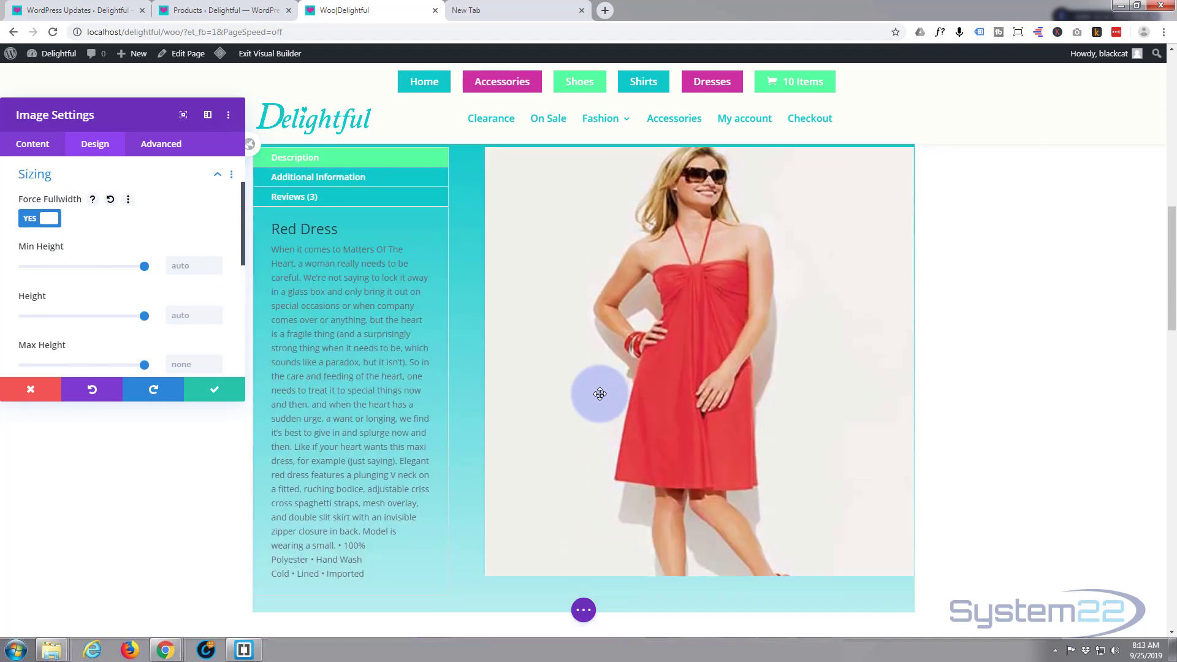
scroll(600, 394, "up", 2)
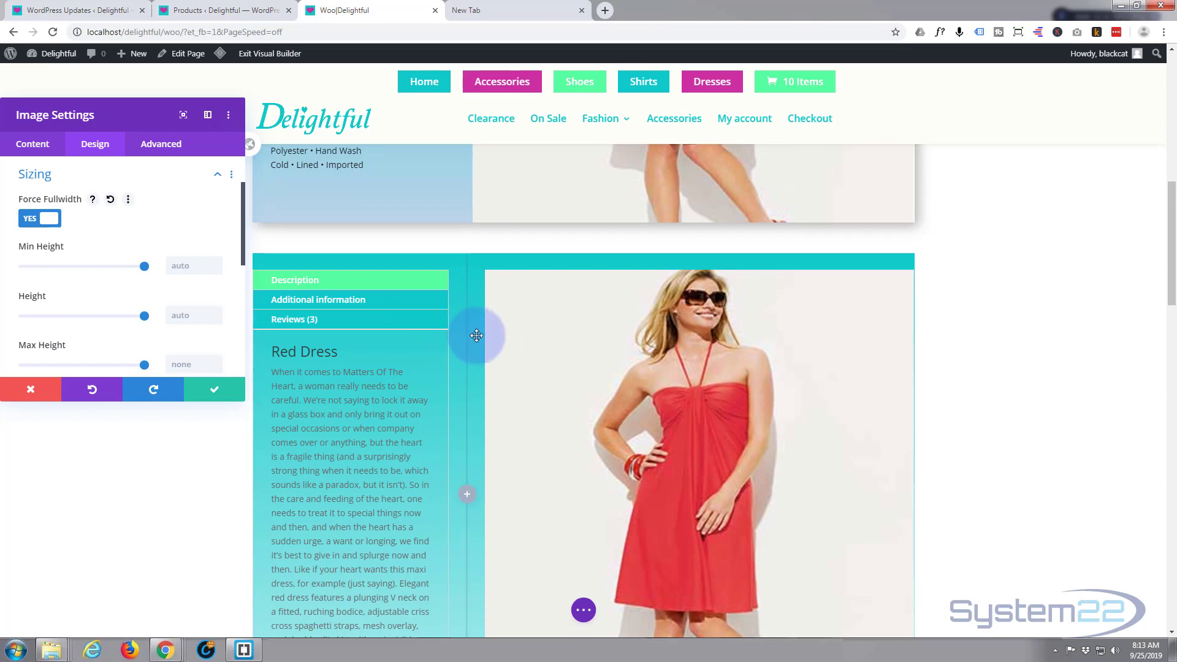
scroll(451, 364, "down", 4)
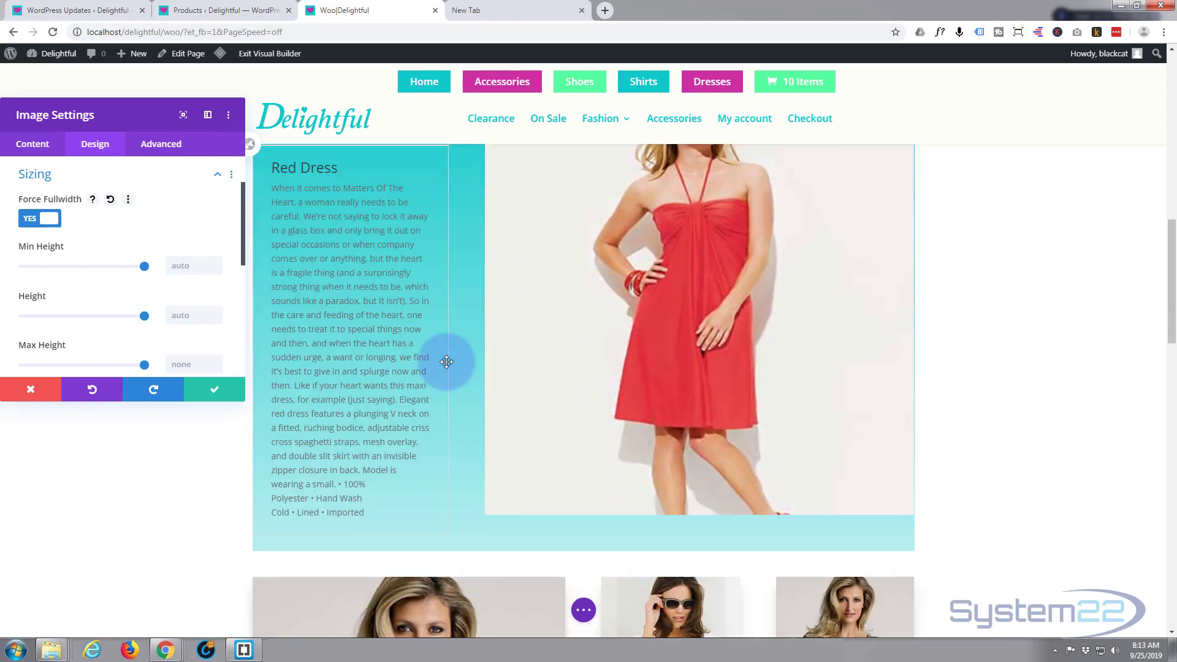
scroll(450, 365, "up", 3)
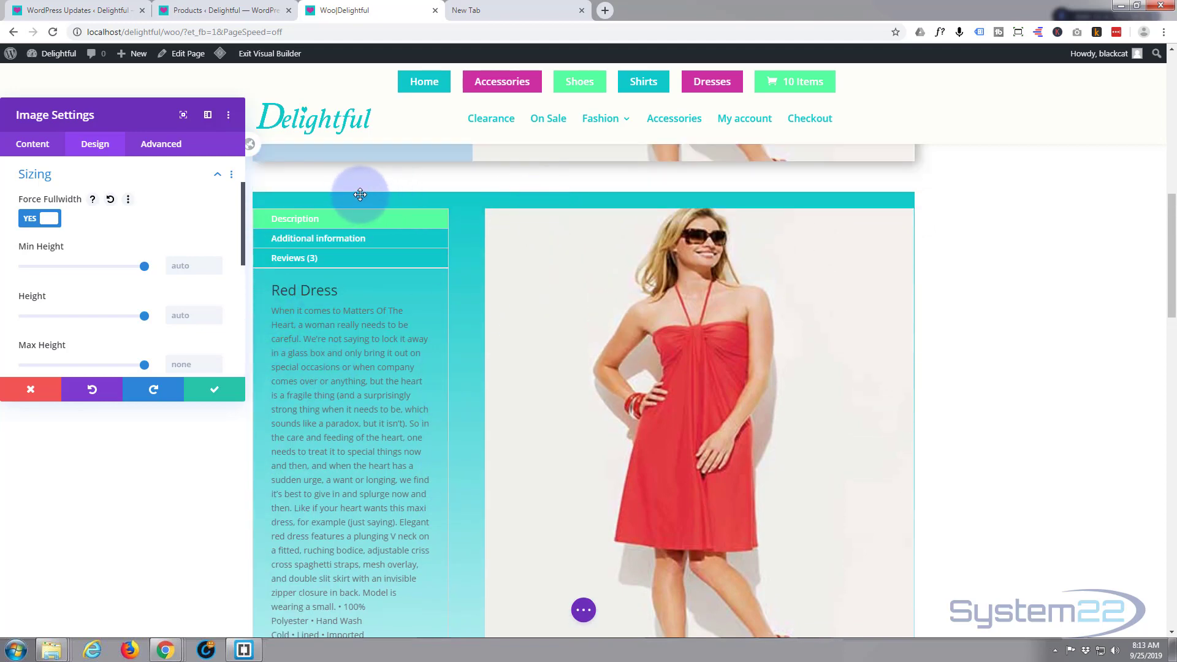
left_click(220, 393)
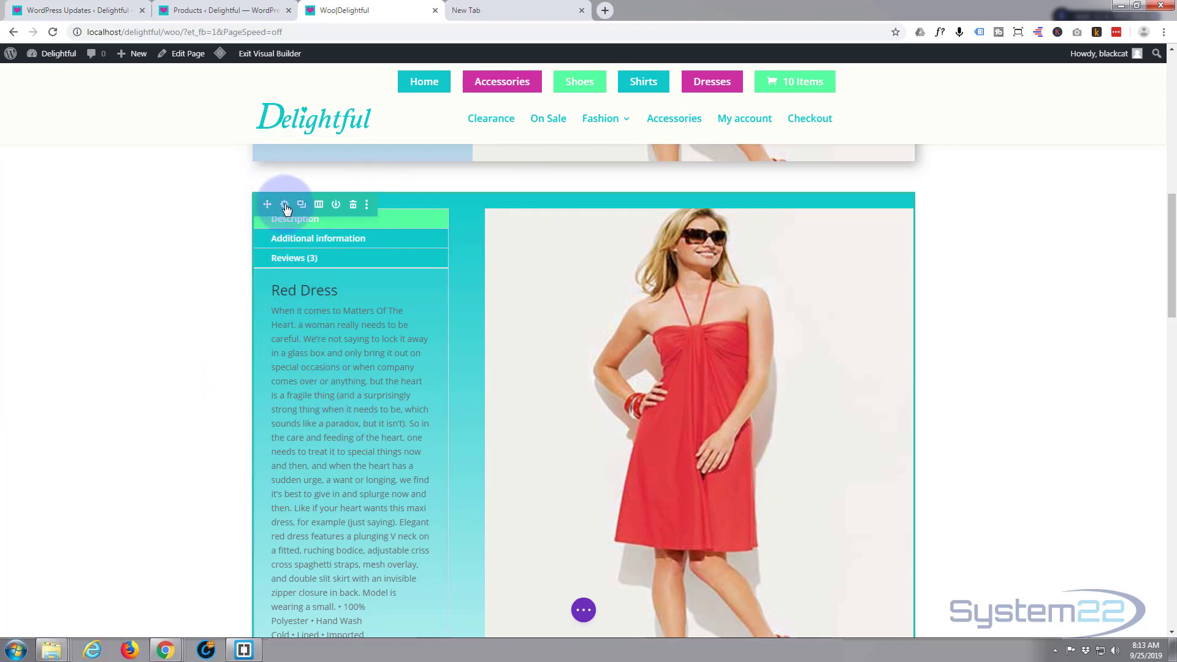
Step: Set the gradient row's top and bottom padding to 0px with the two values linked
left_click(285, 206)
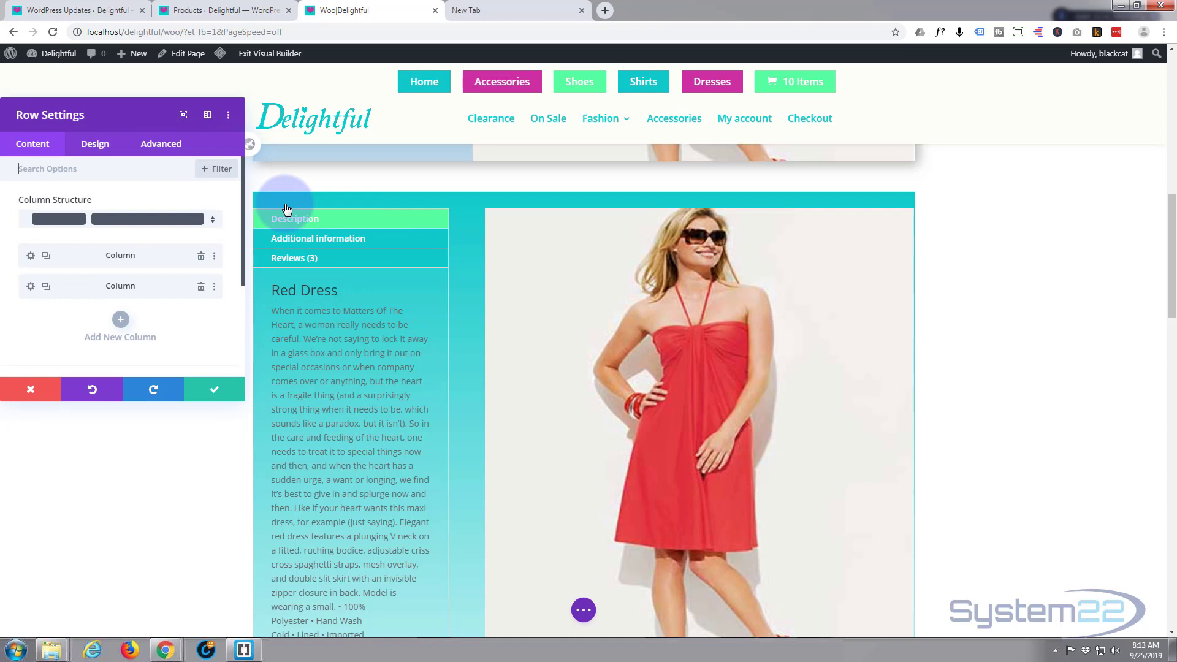
left_click(105, 144)
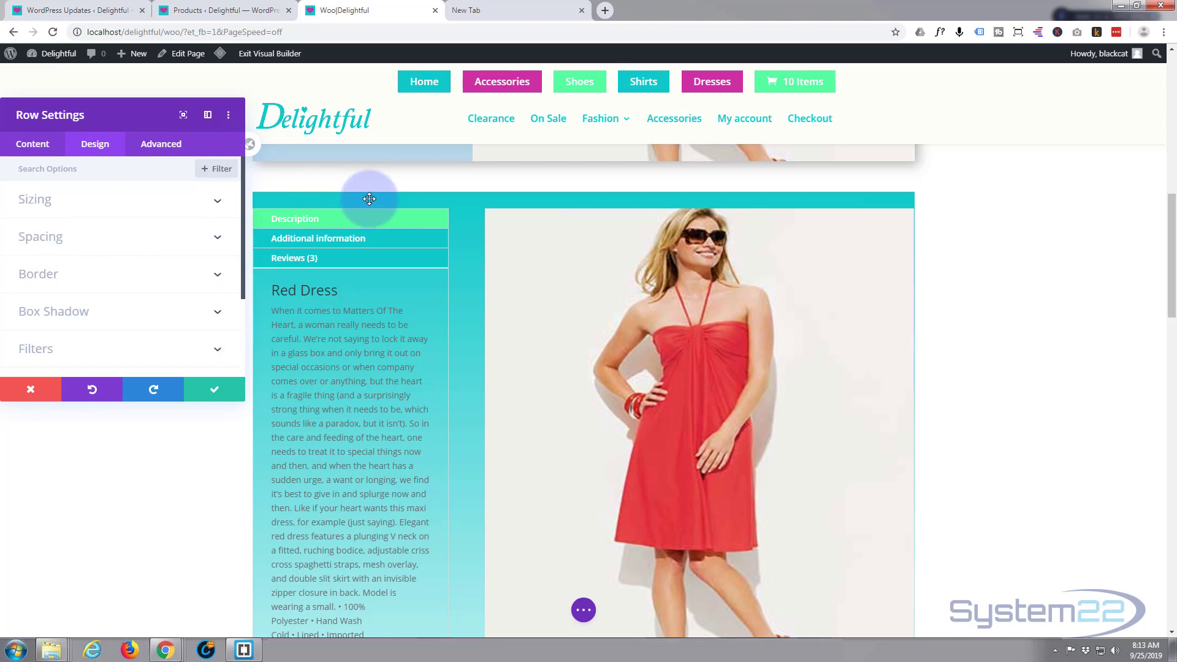
left_click(105, 237)
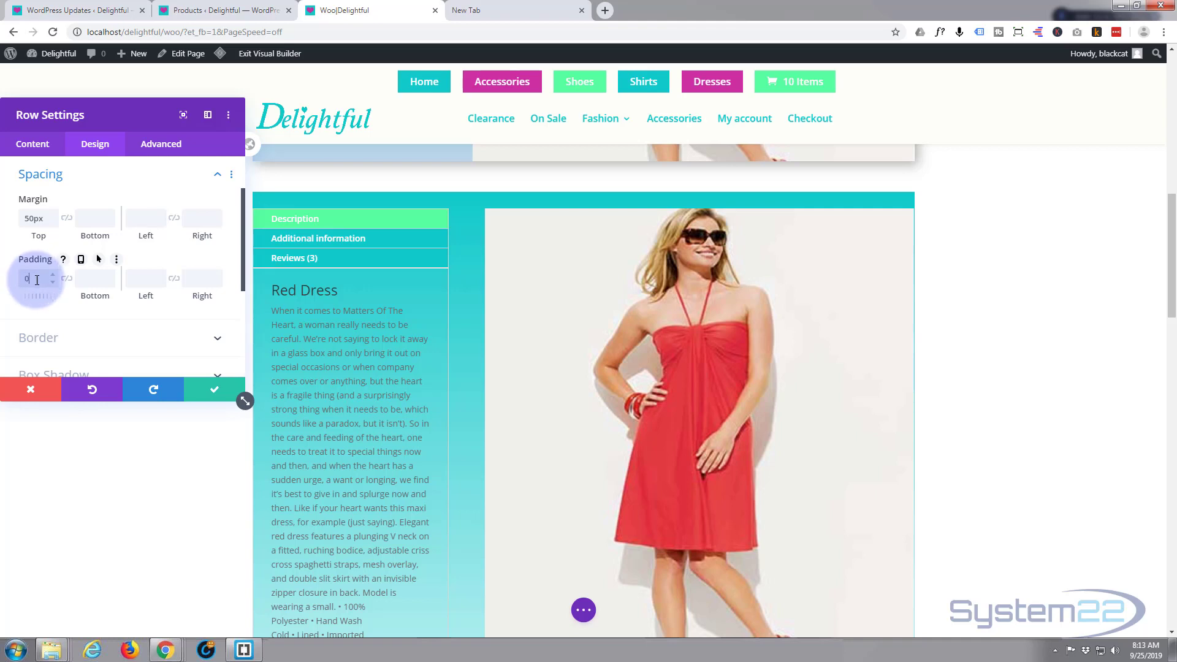
left_click_drag(59, 281, 65, 282)
left_click(67, 279)
left_click(102, 280)
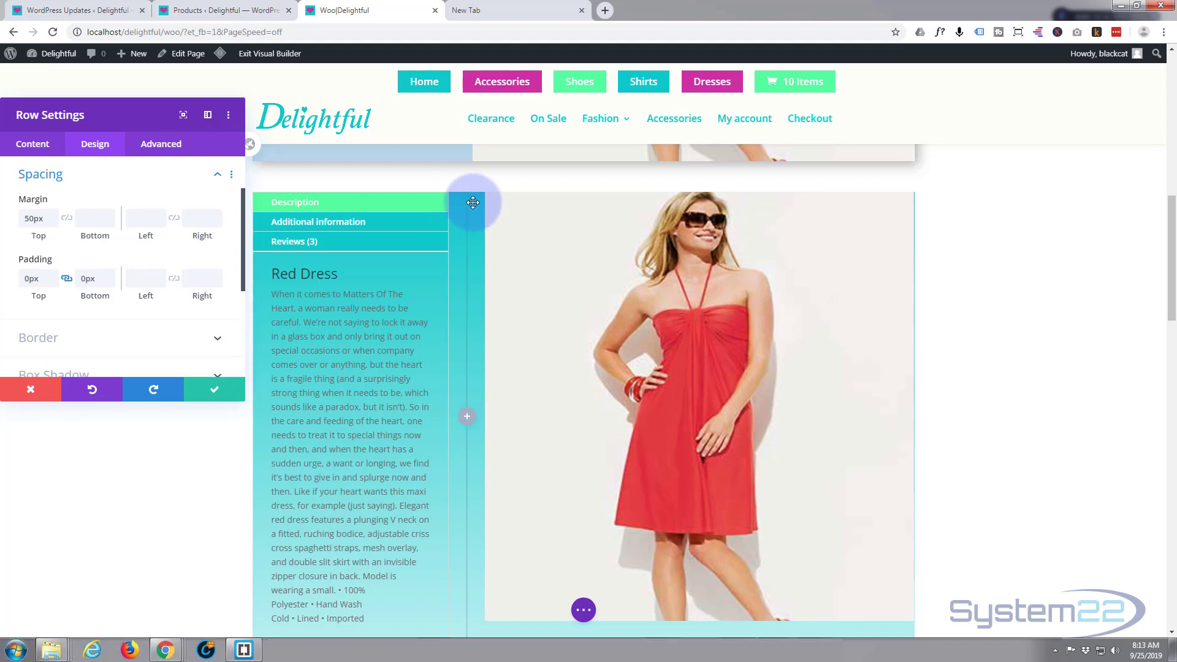
Step: Examine the gradient row's column spacing, lower edge and dress image fit against the finished row above it
scroll(460, 398, "down", 3)
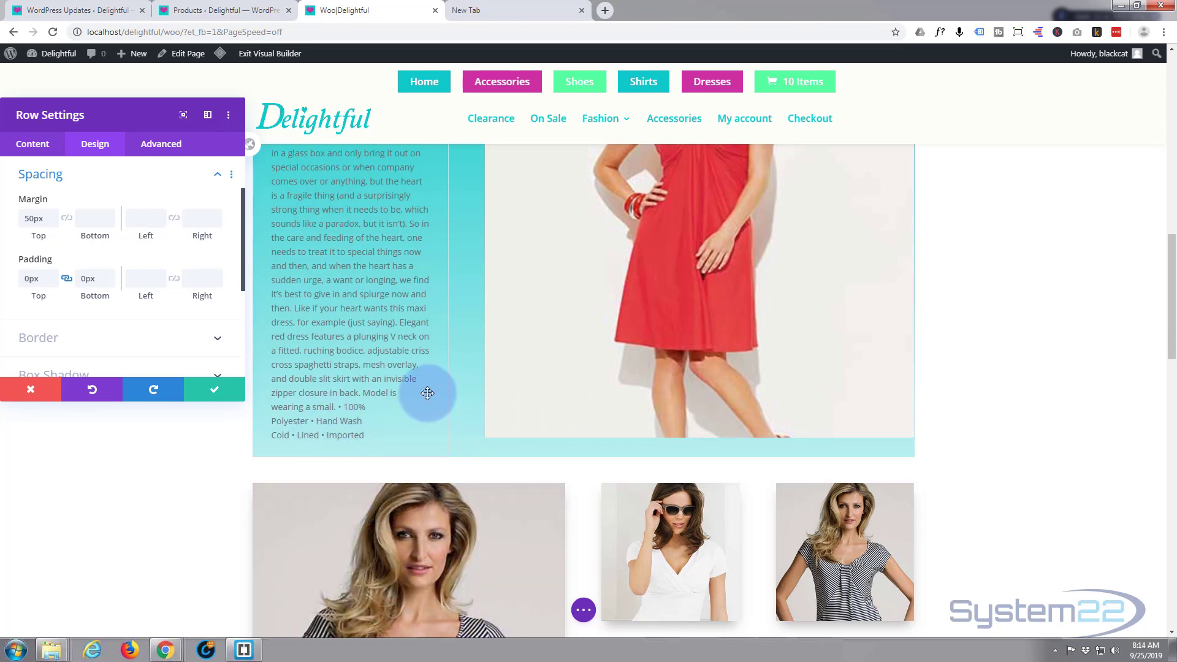
scroll(427, 393, "up", 2)
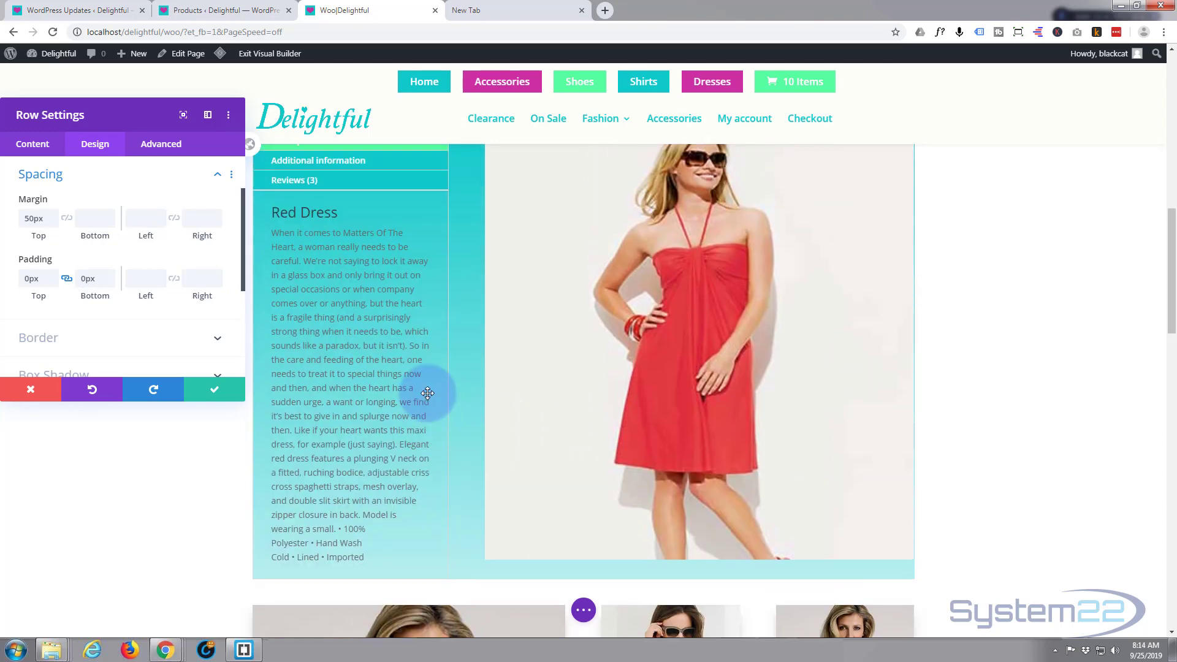
scroll(428, 393, "up", 2)
scroll(427, 393, "down", 1)
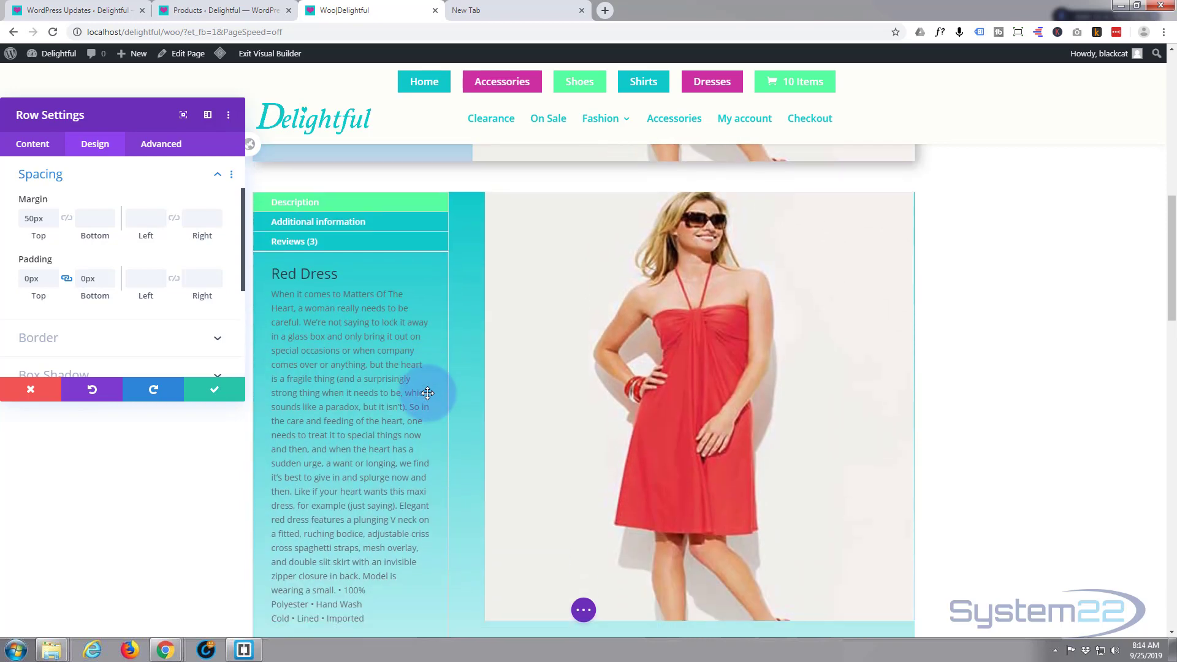
scroll(428, 393, "up", 1)
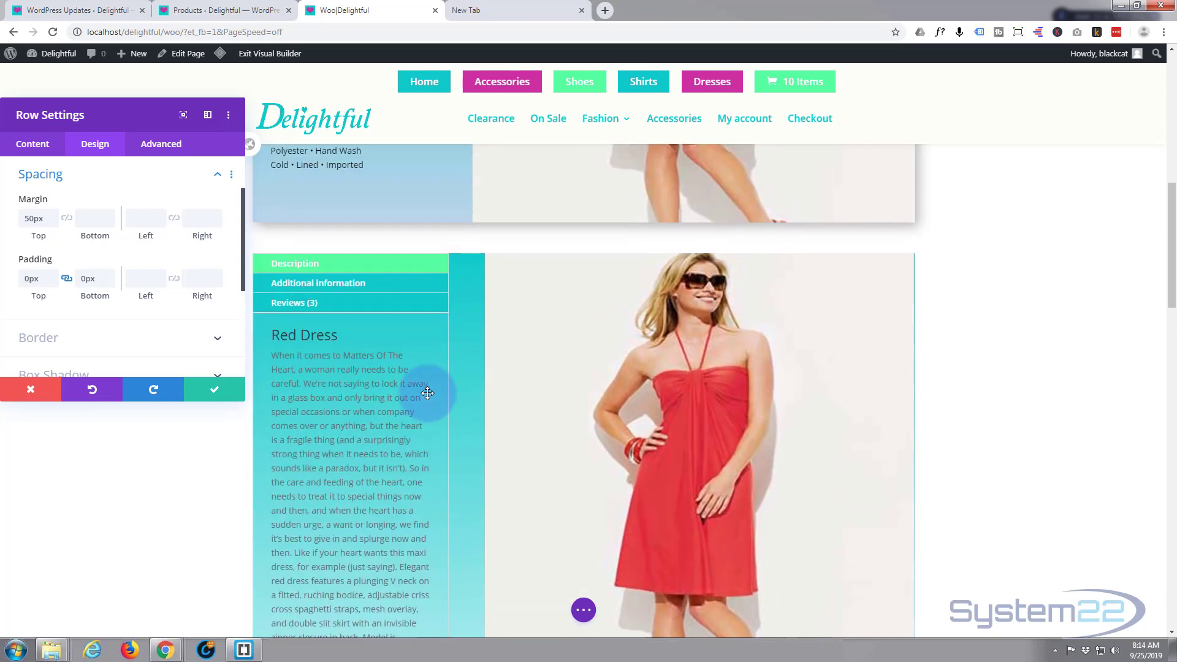
scroll(428, 393, "down", 2)
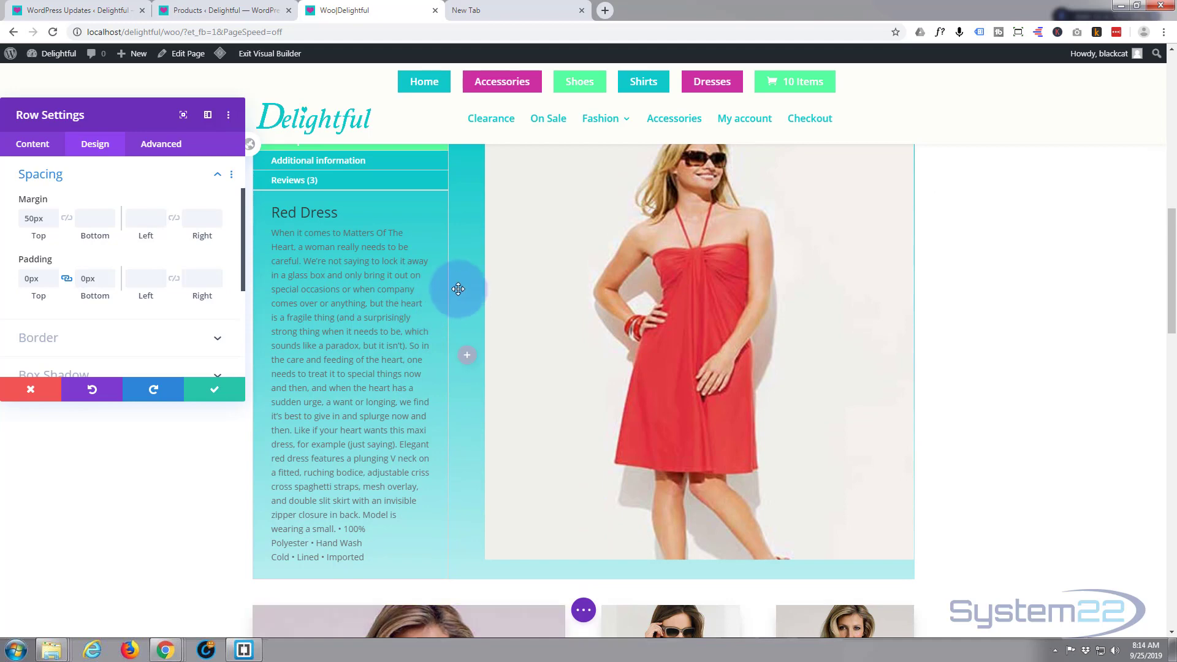
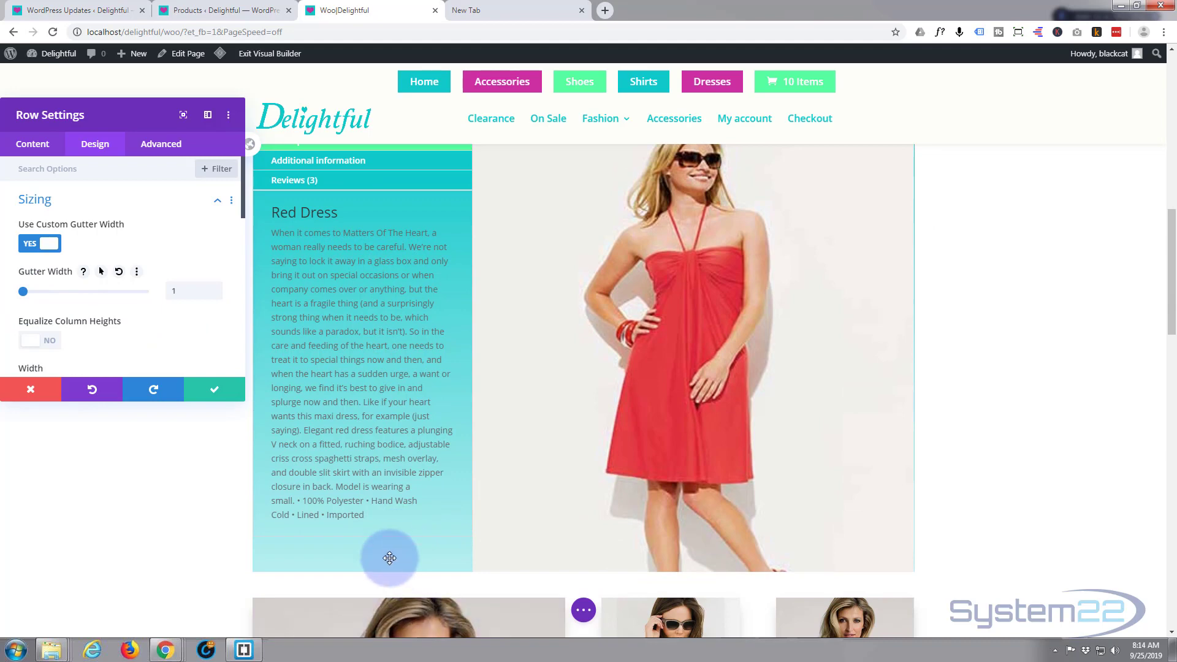
scroll(540, 482, "up", 1)
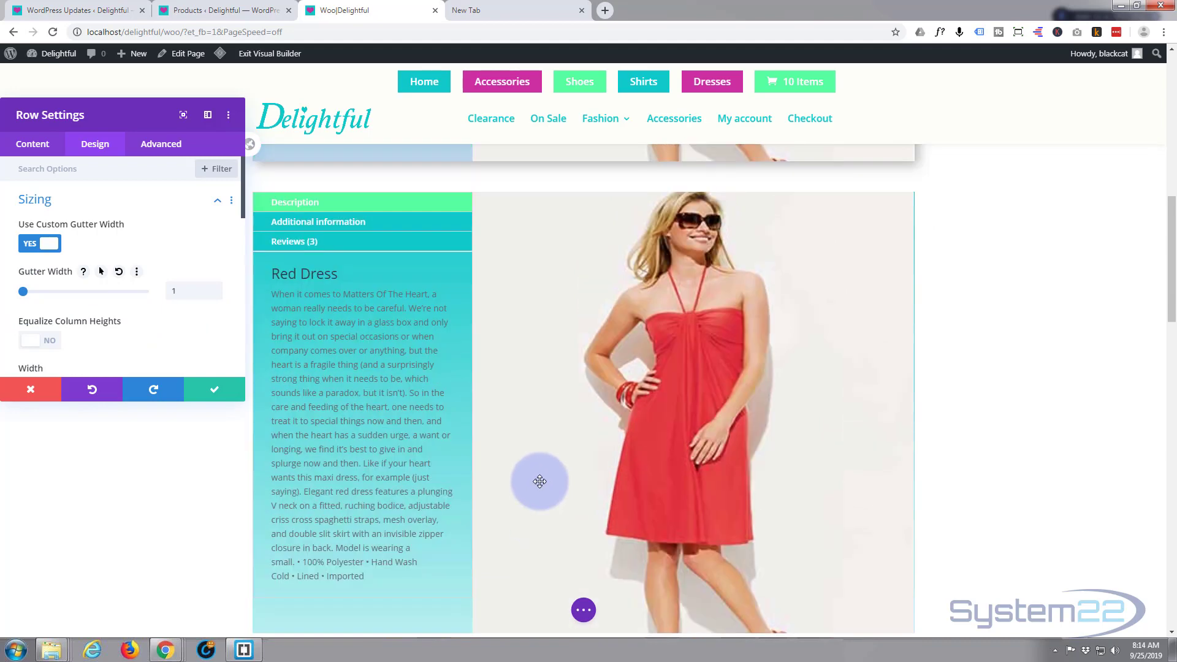
scroll(540, 482, "up", 2)
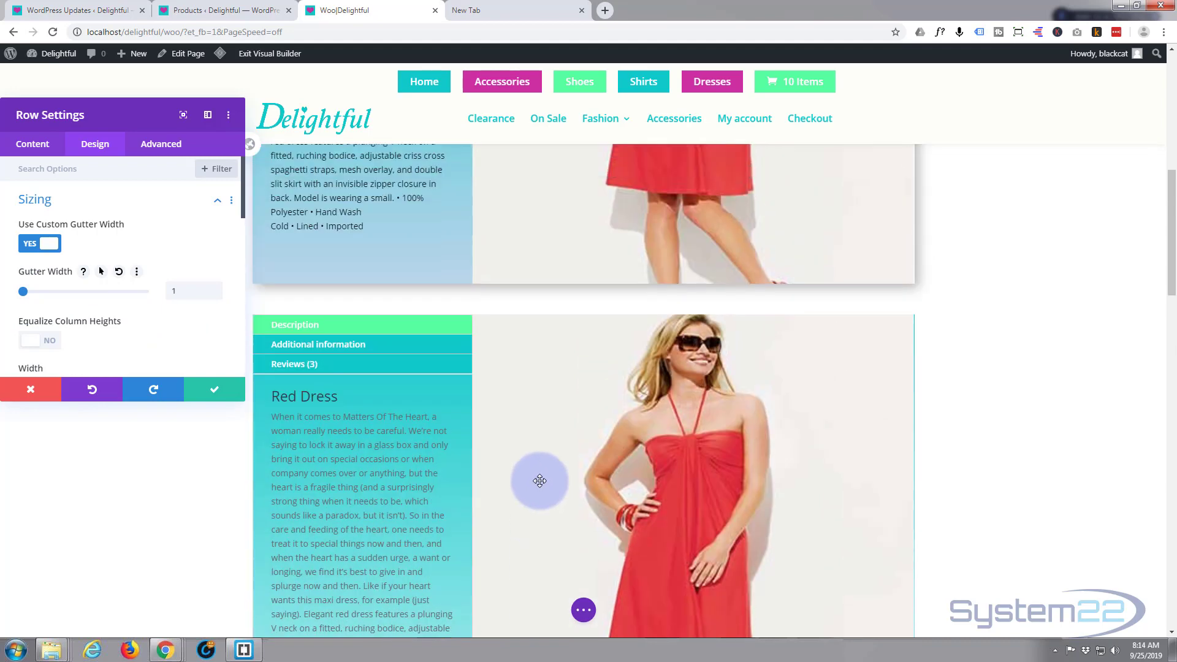
scroll(540, 482, "down", 2)
scroll(540, 479, "down", 1)
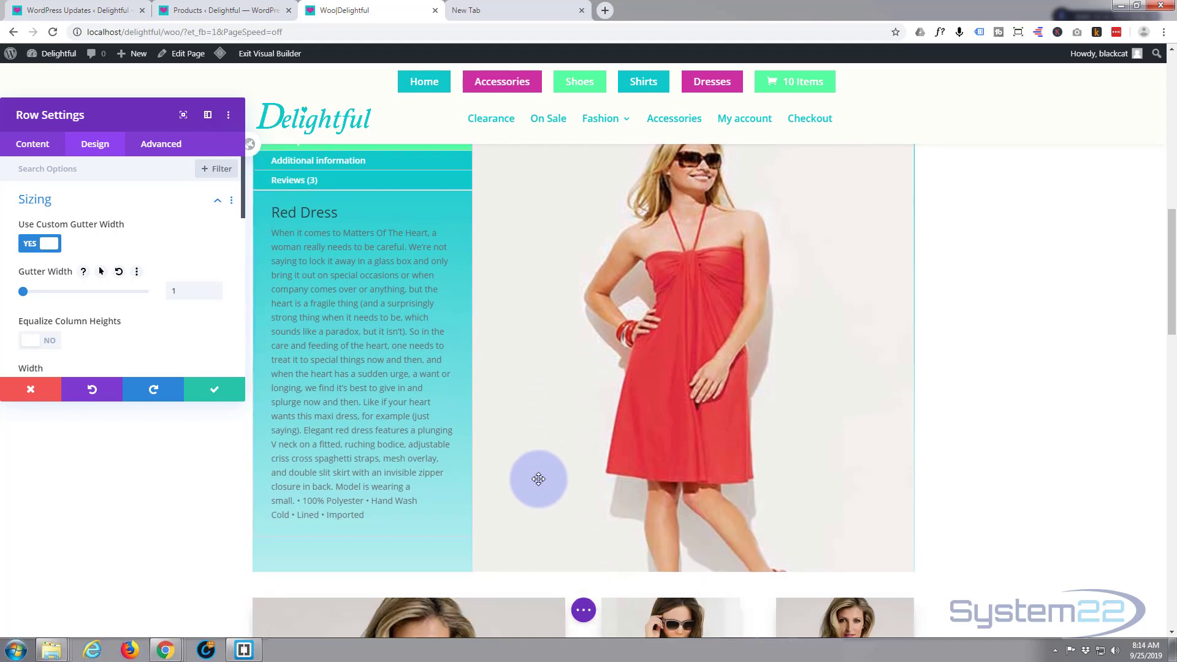
scroll(539, 478, "up", 1)
scroll(538, 478, "down", 1)
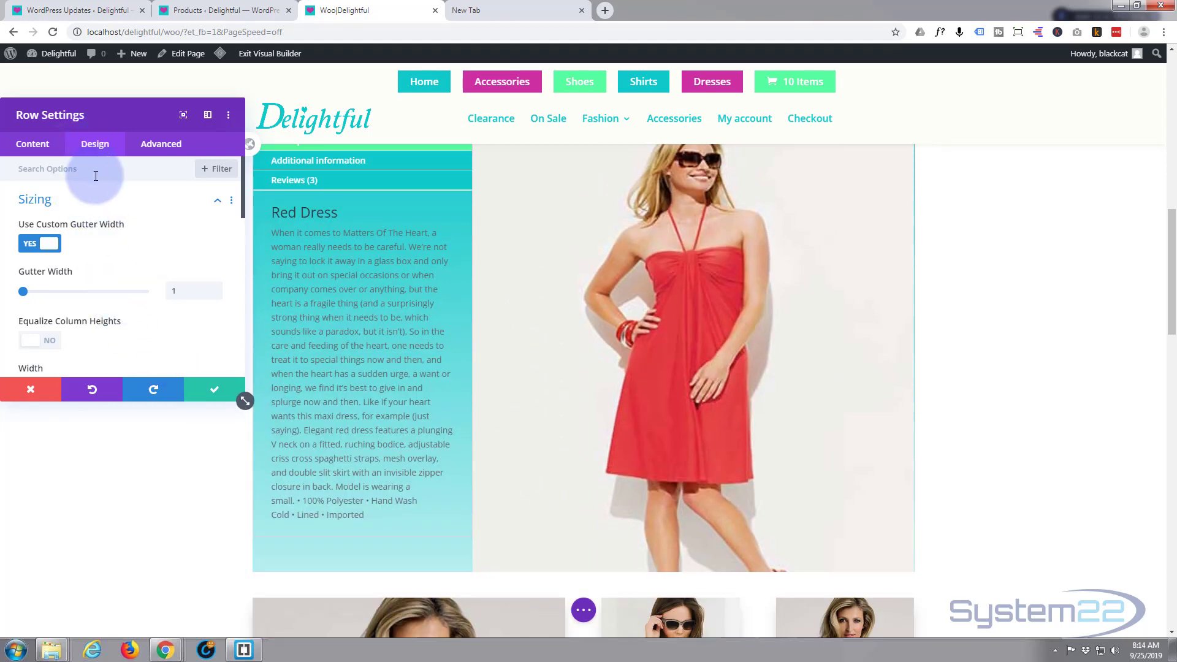
Step: Apply the box shadow preset that falls only below the element to the gradient row, after comparing it with the bottom-right preset
left_click(105, 199)
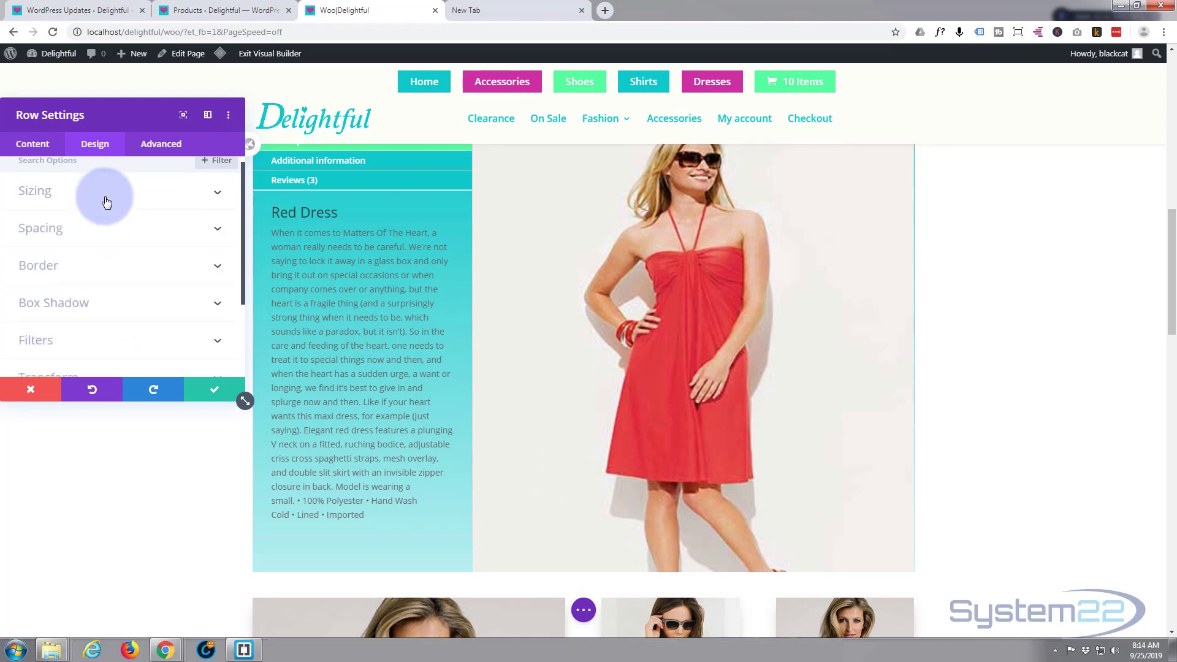
scroll(106, 209, "down", 1)
left_click(105, 253)
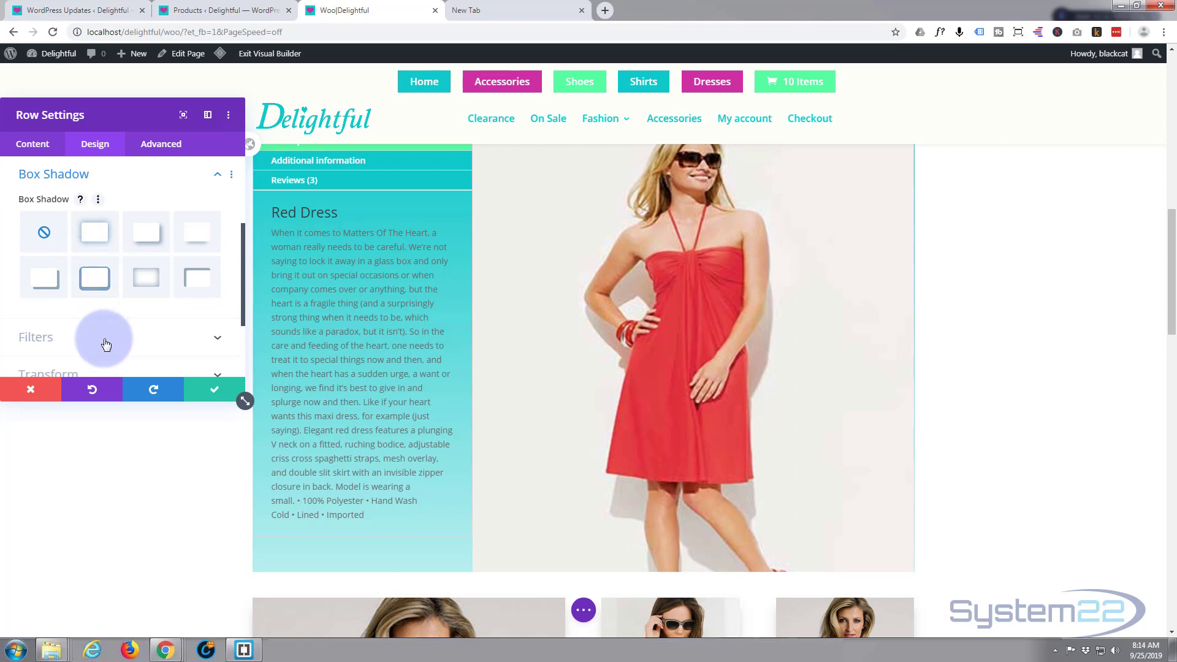
left_click(195, 240)
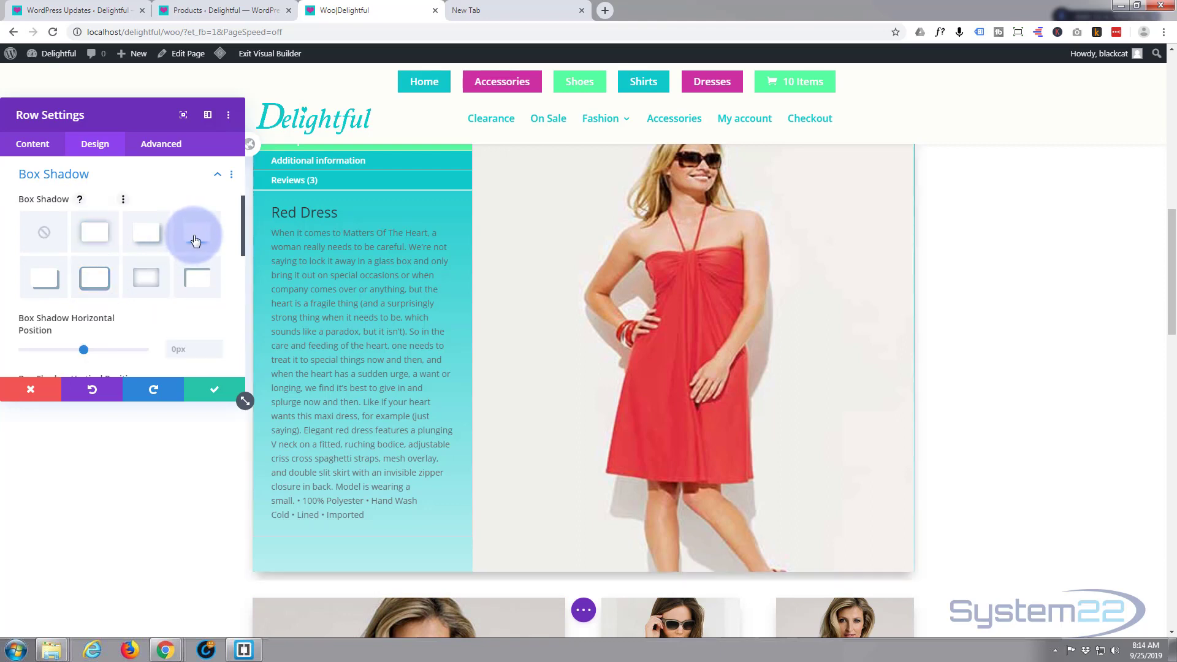
left_click(144, 239)
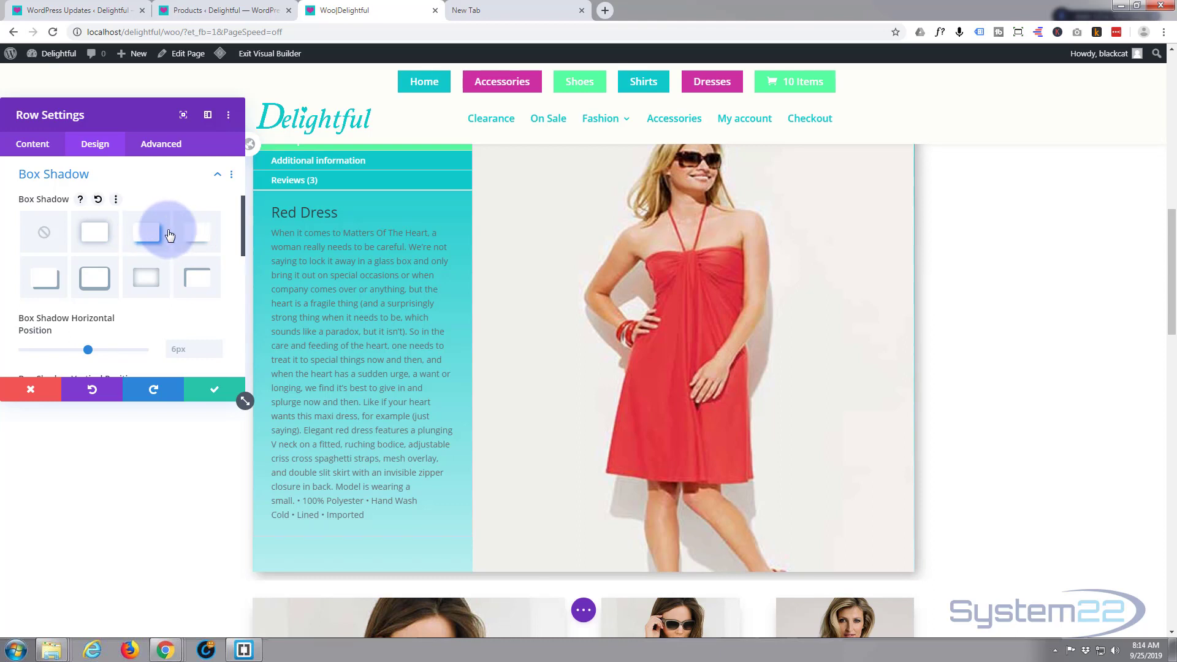
left_click(194, 237)
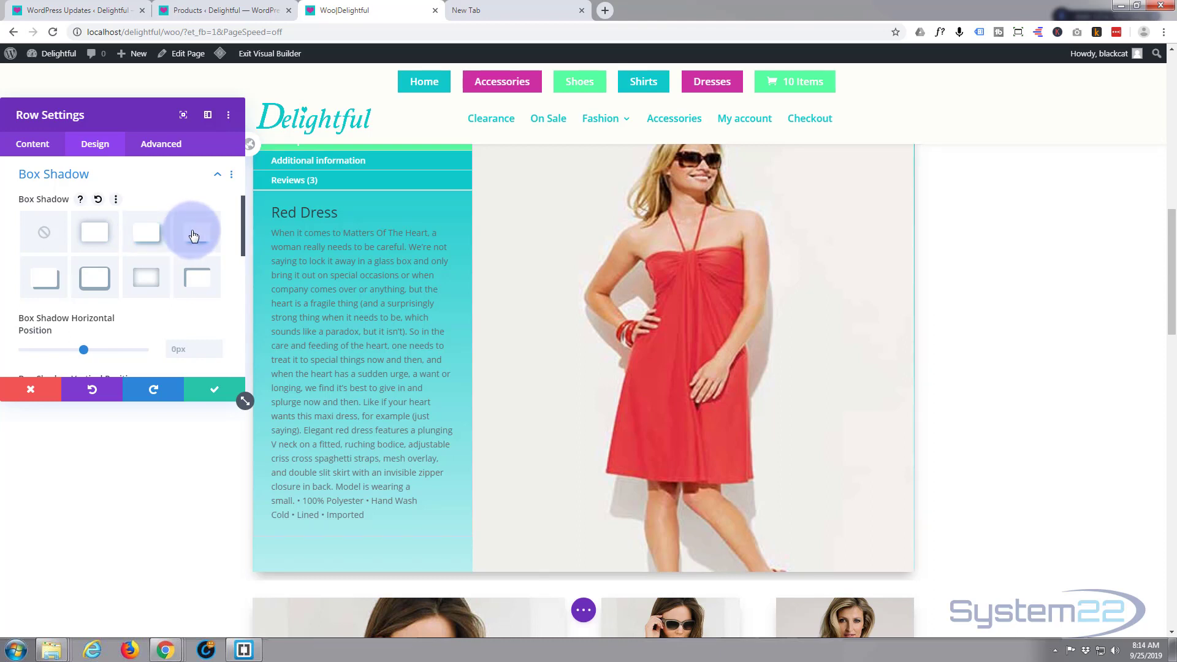
Step: Set the row's box shadow blur strength to 13px and spread strength to -7px, and save the row settings
scroll(163, 314, "down", 1)
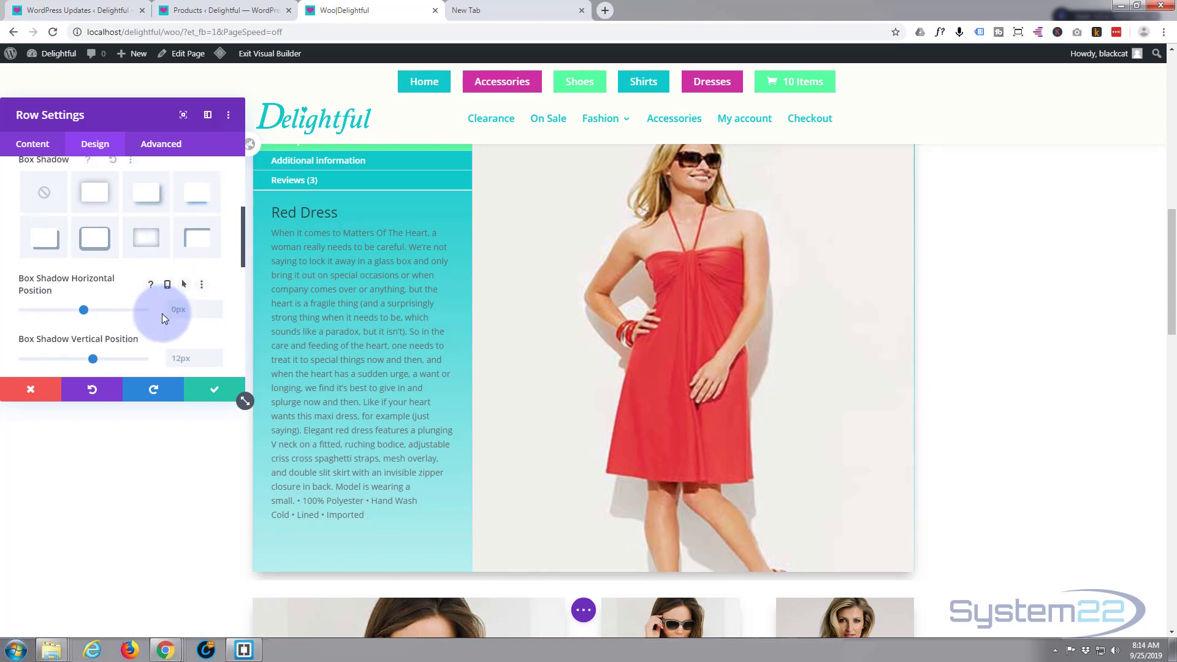
scroll(163, 314, "down", 1)
scroll(163, 313, "down", 1)
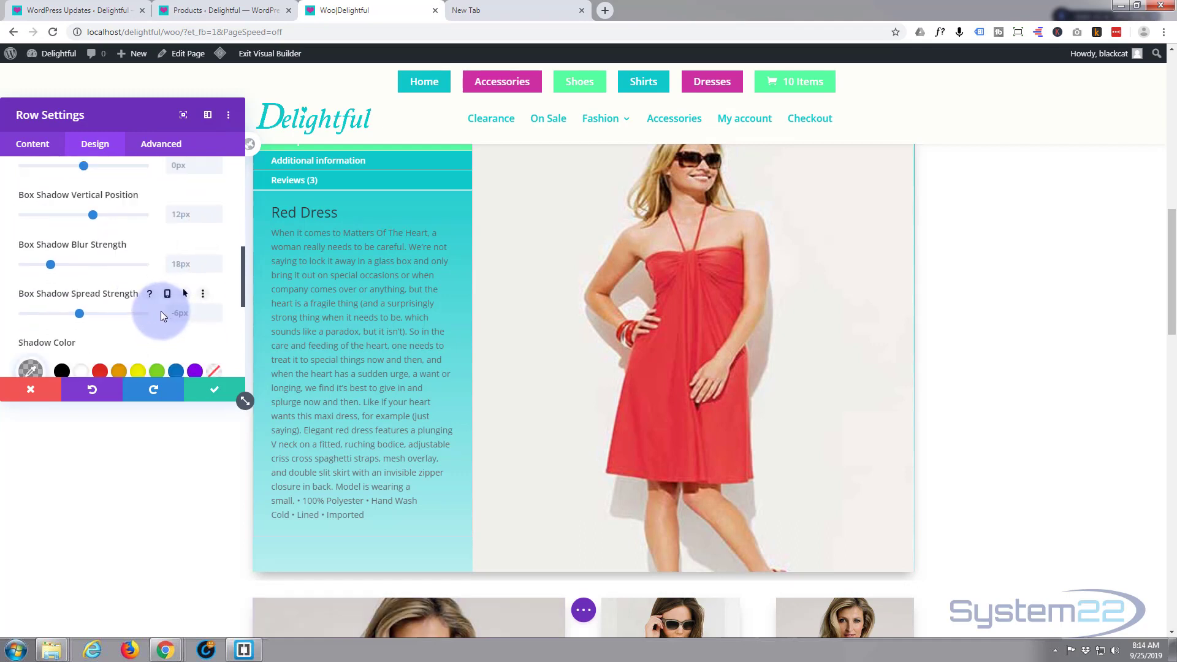
left_click_drag(54, 263, 34, 264)
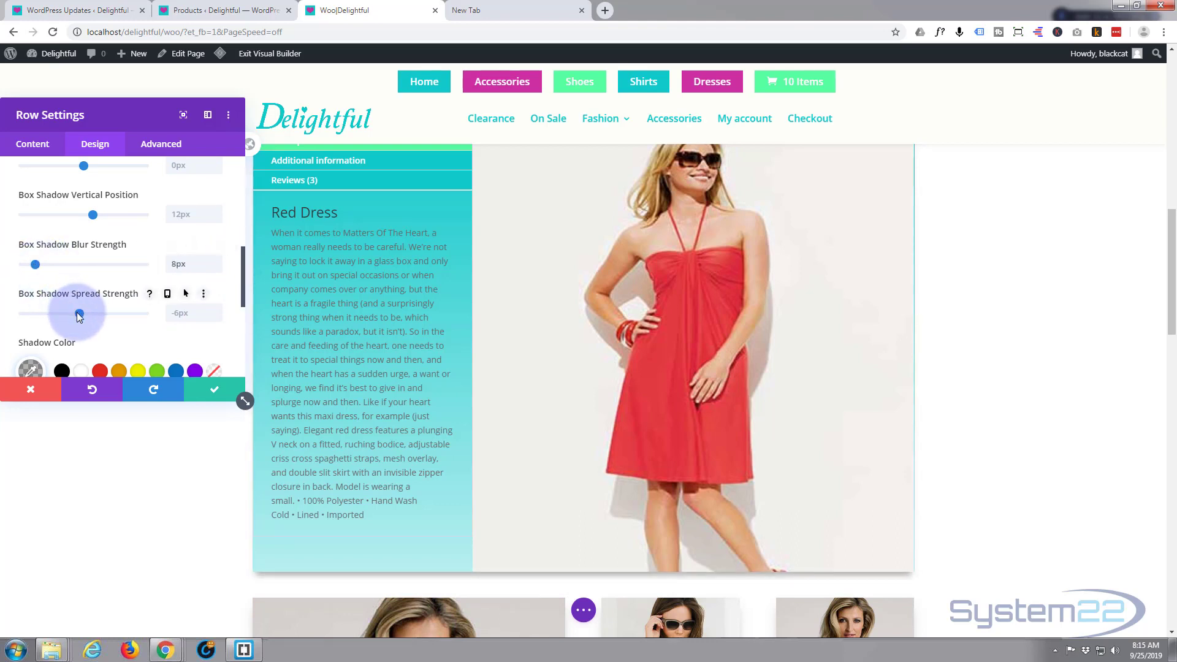
left_click_drag(79, 313, 78, 314)
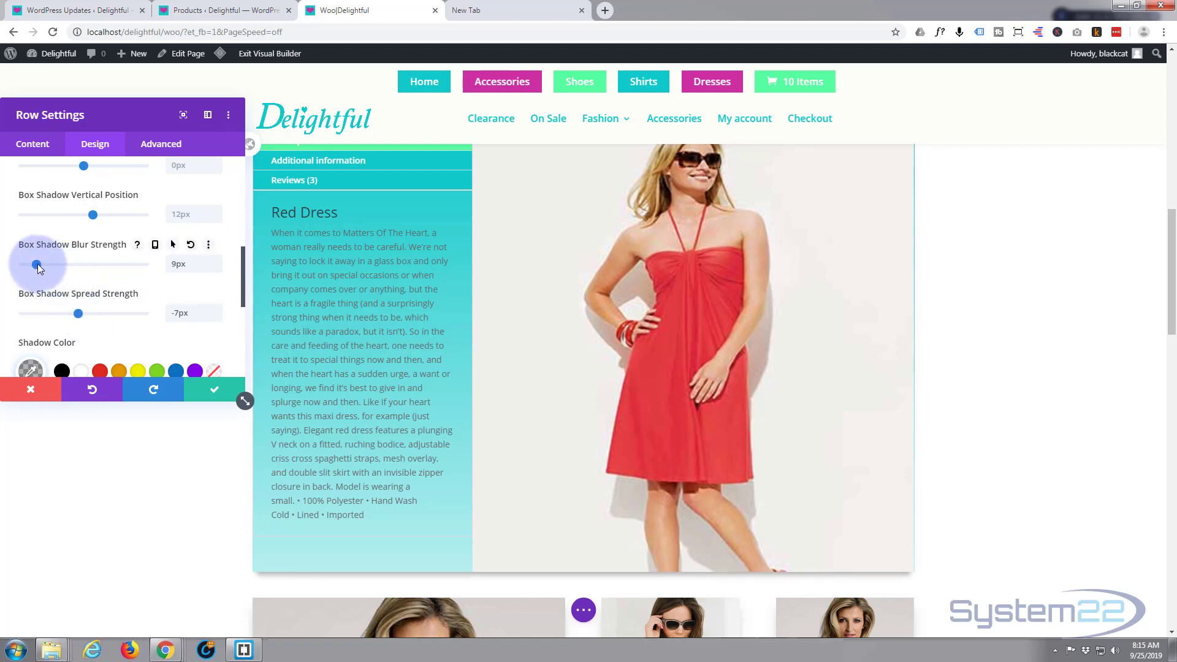
left_click_drag(38, 263, 44, 268)
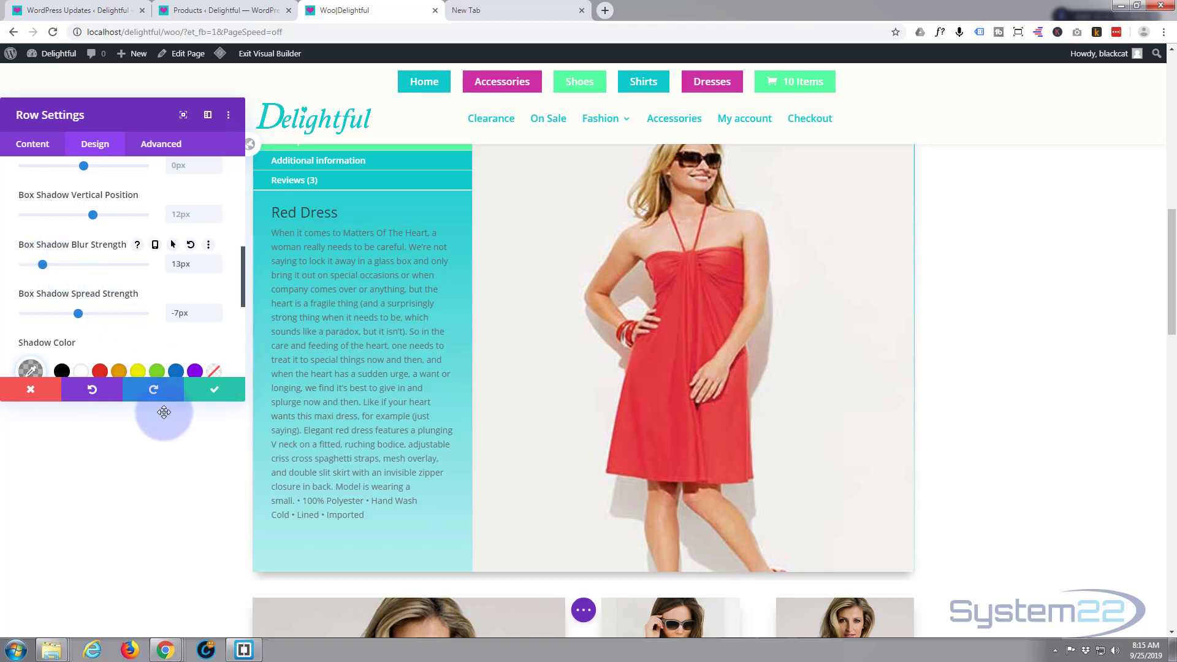
left_click(227, 391)
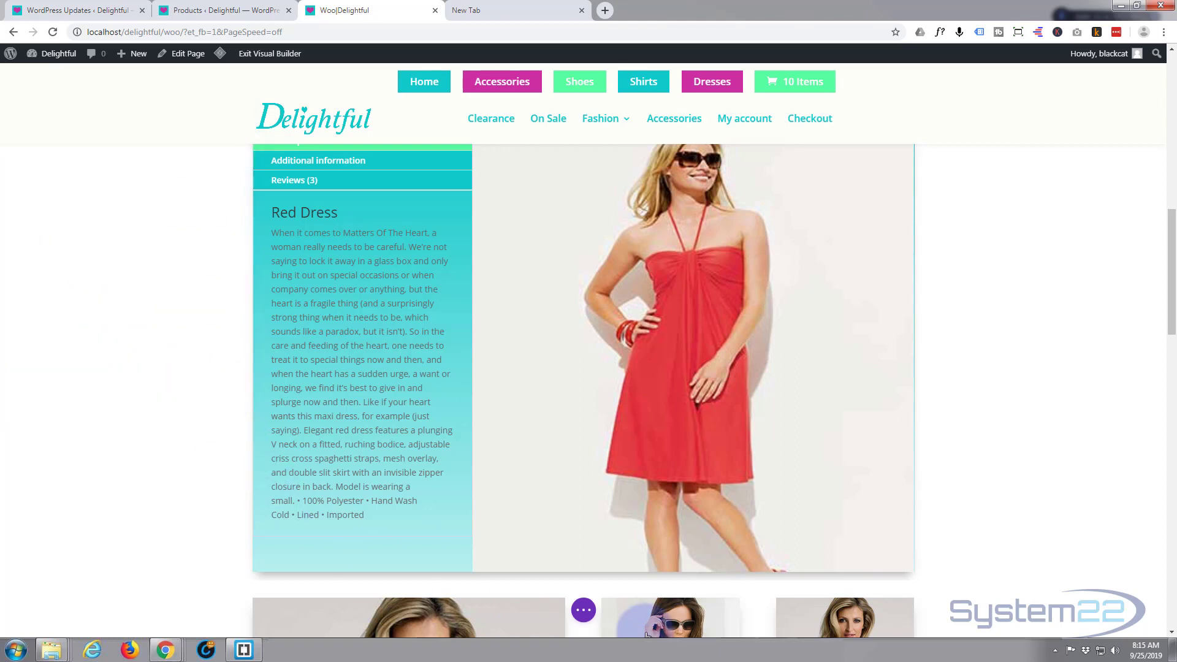
Step: Save the page and exit the Visual Builder to the live page
left_click(583, 612)
left_click(1146, 616)
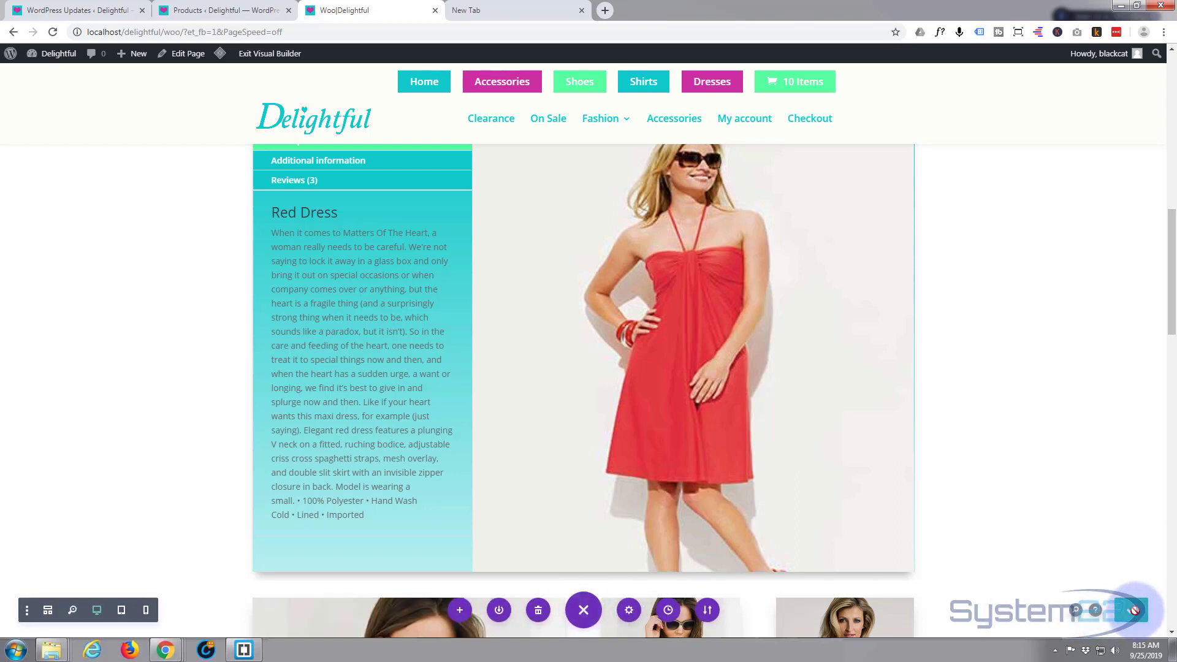
left_click(268, 53)
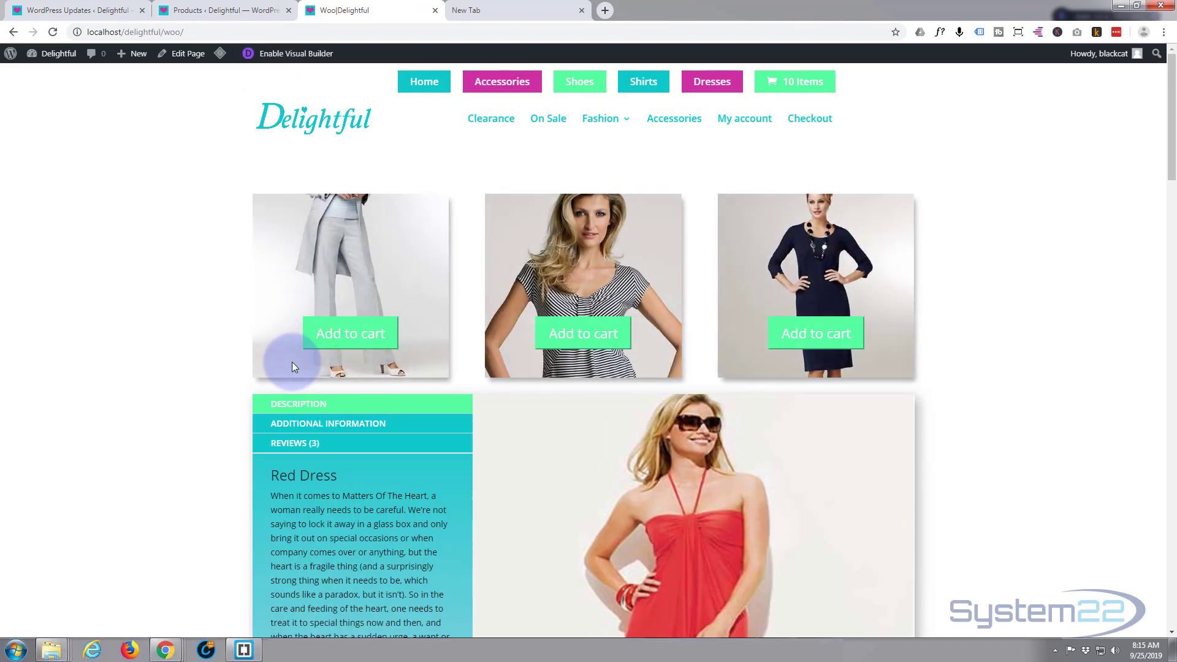
Step: Examine the new Red Dress row on the live page, viewing its Additional information, Reviews and Description content
scroll(171, 335, "down", 7)
scroll(172, 334, "down", 4)
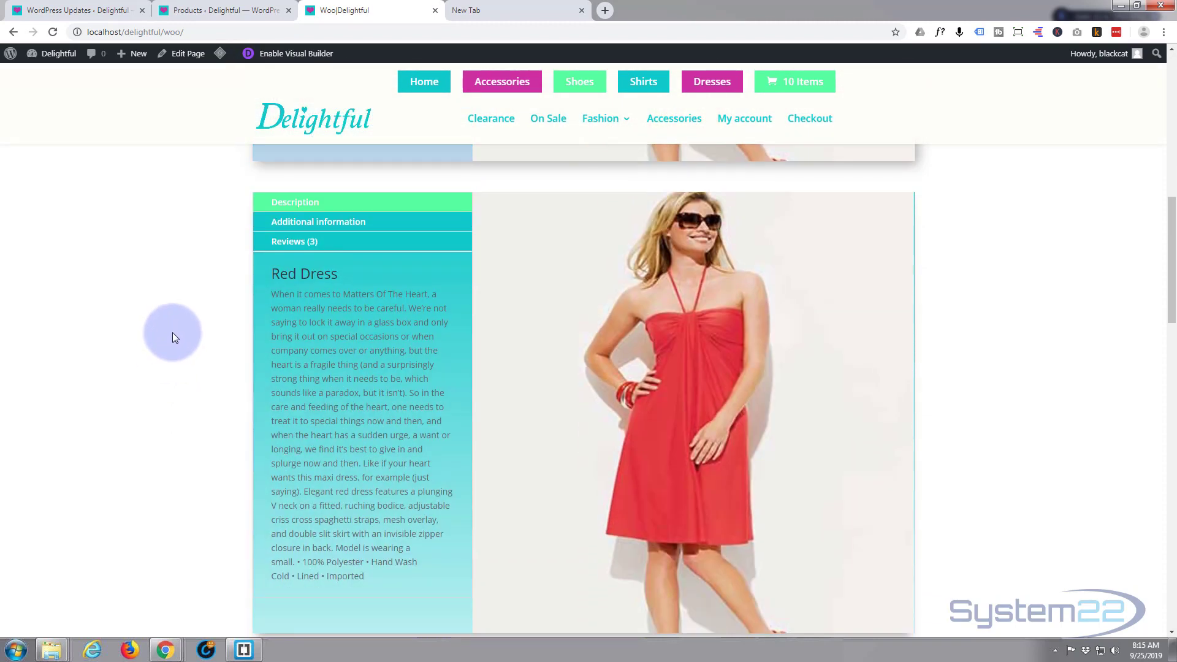
scroll(171, 332, "down", 1)
scroll(172, 330, "up", 1)
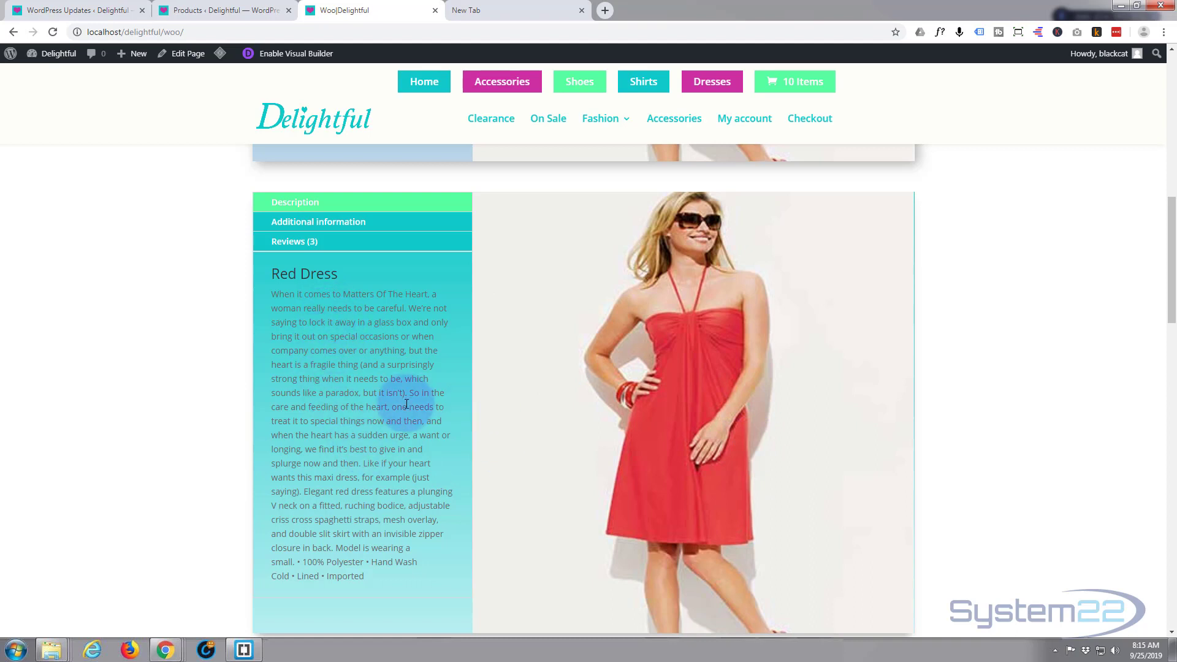
scroll(376, 455, "down", 1)
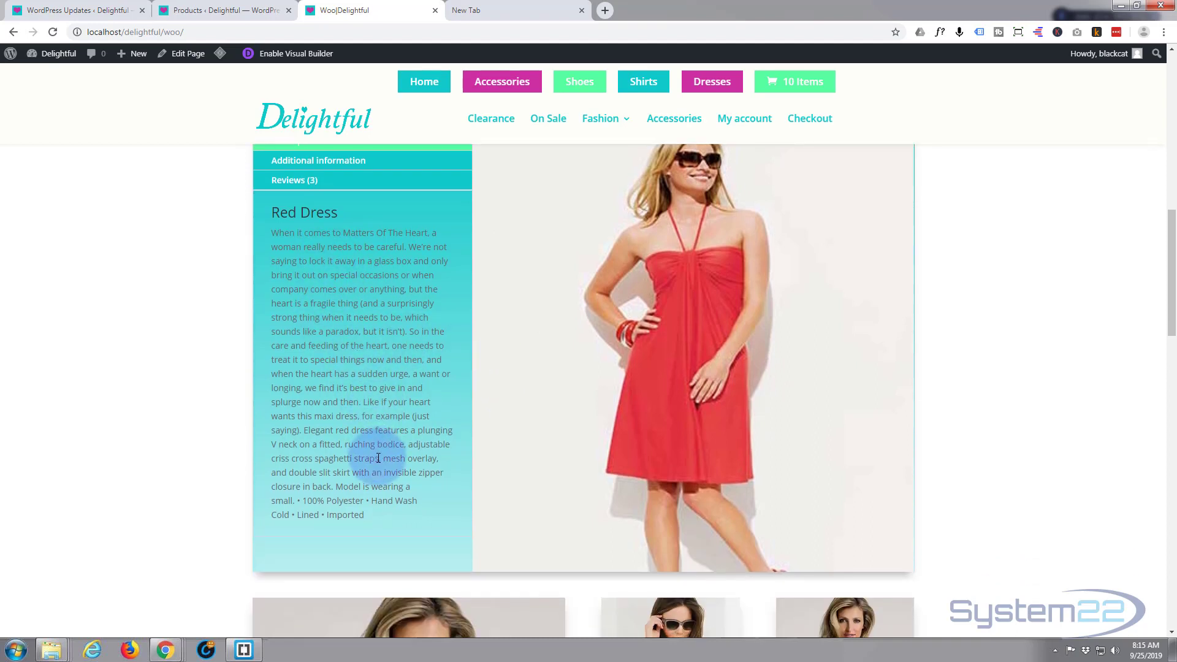
scroll(377, 455, "up", 1)
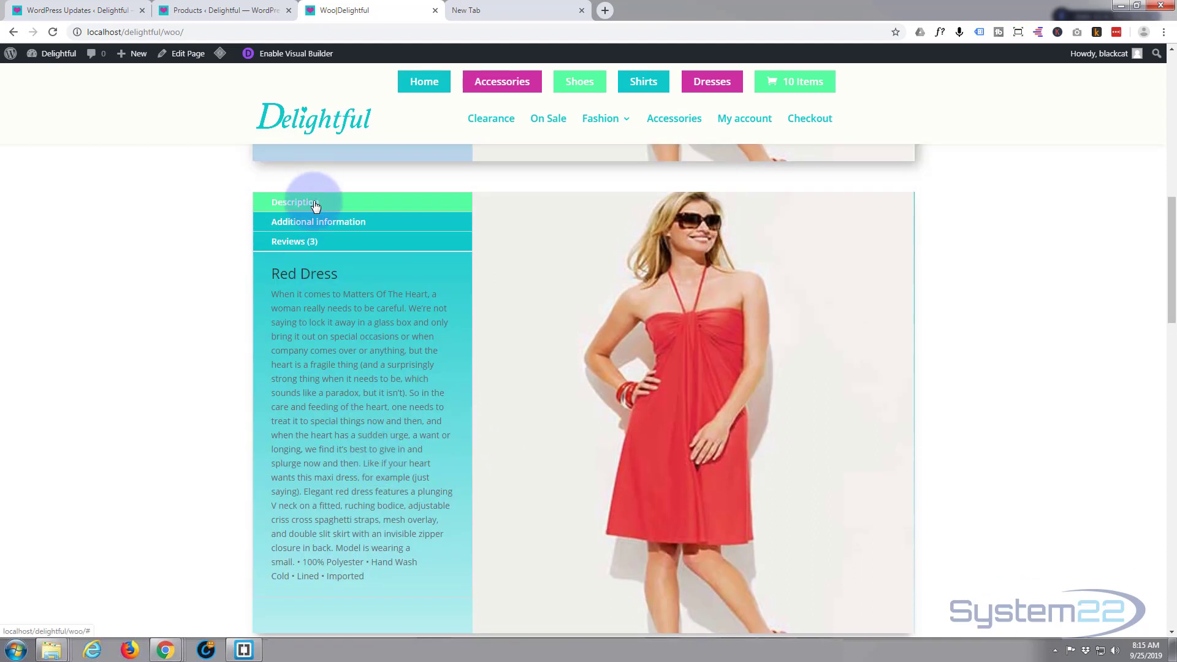
left_click(336, 225)
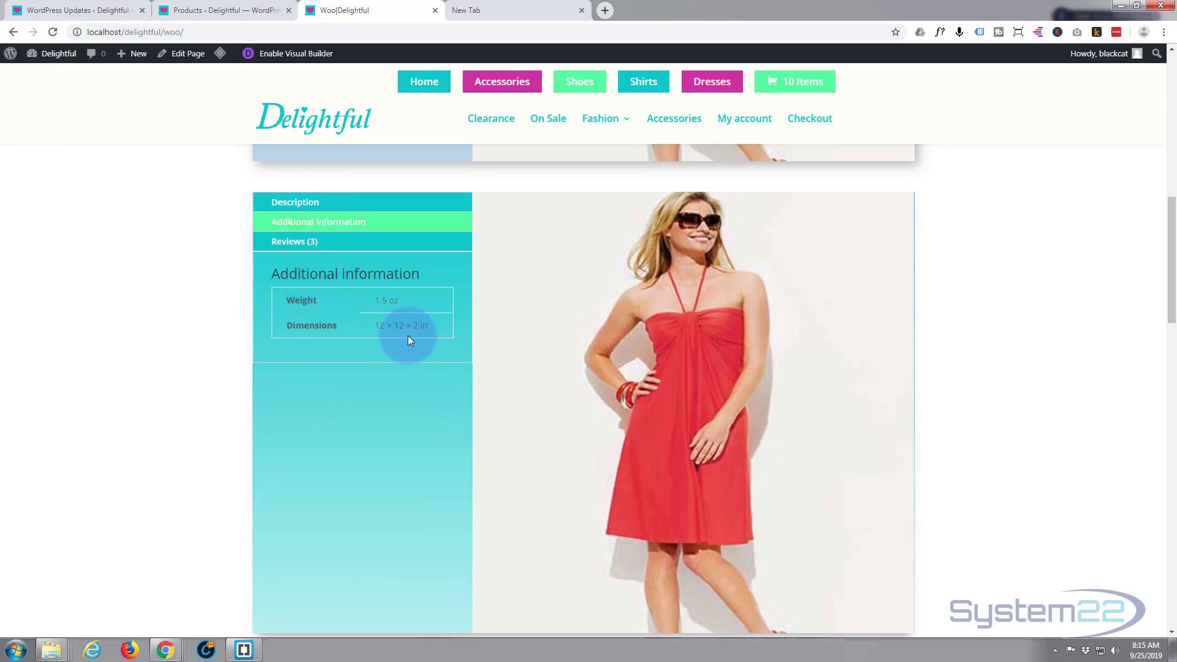
left_click(297, 243)
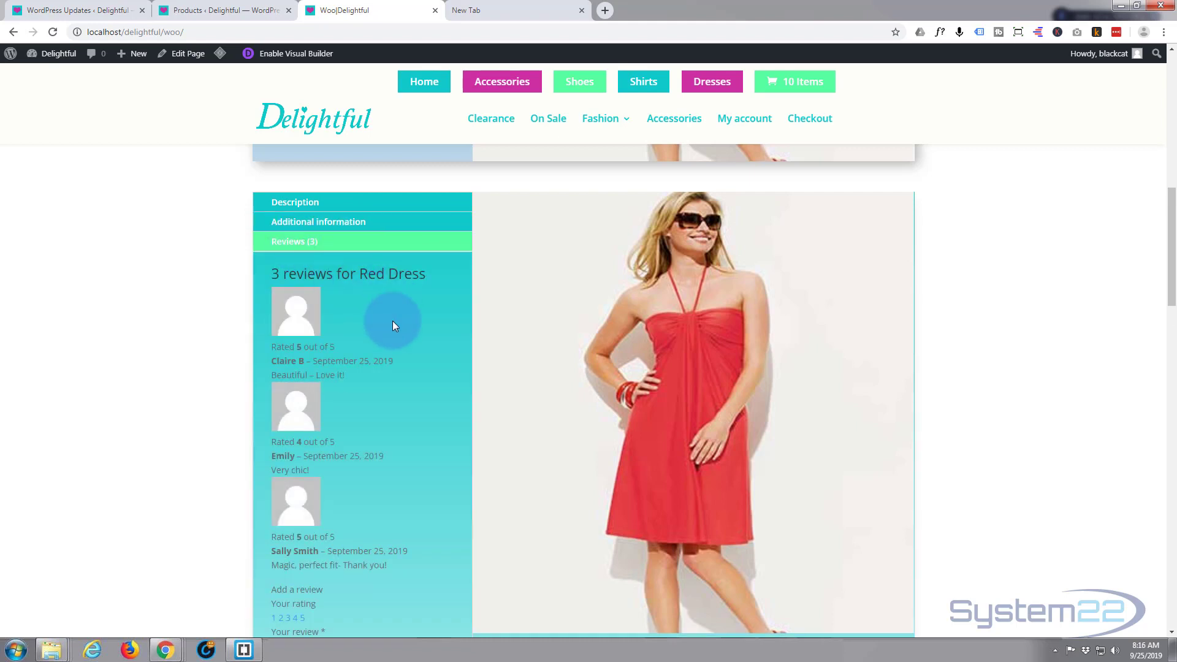
left_click(300, 202)
scroll(178, 250, "down", 1)
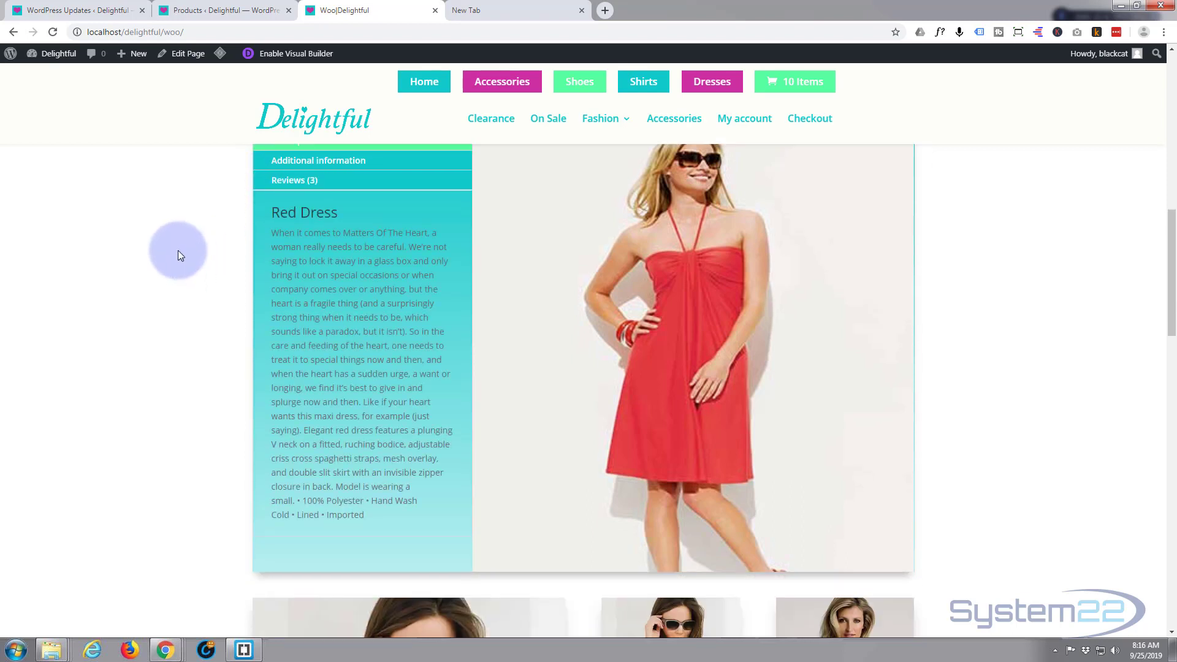
scroll(178, 253, "up", 1)
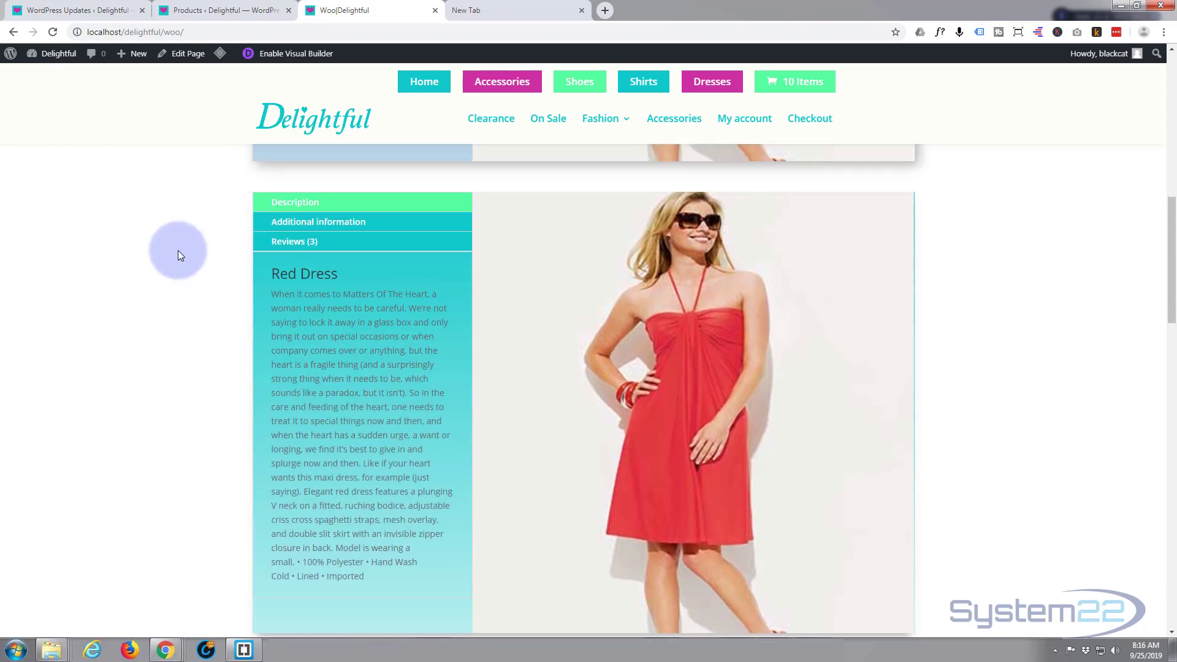